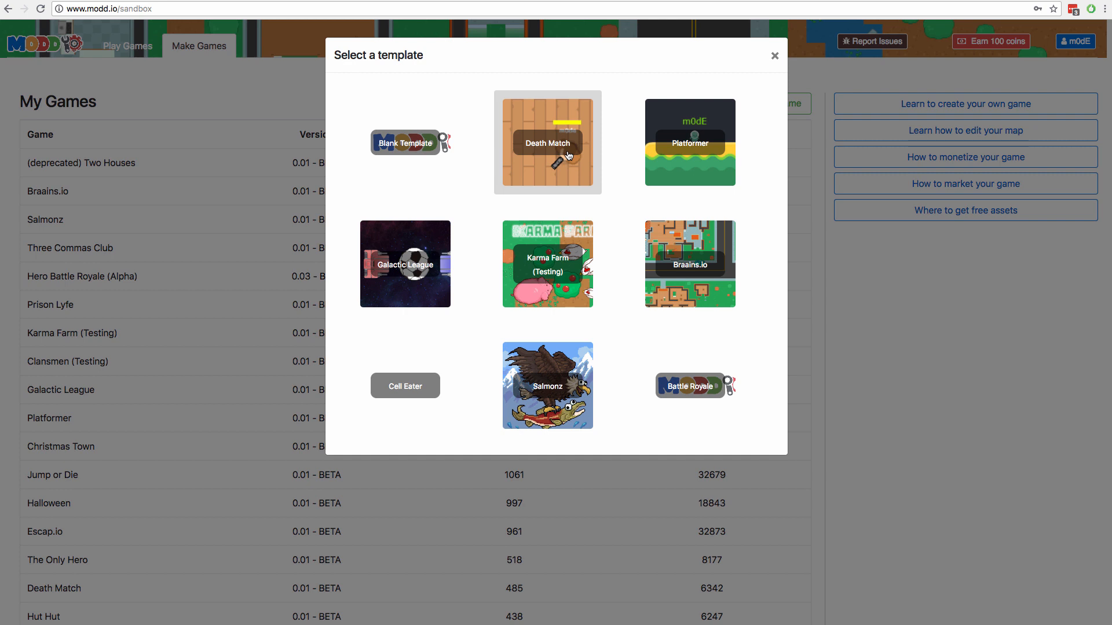
Step: Create a new game from the Death Match template
left_click(568, 155)
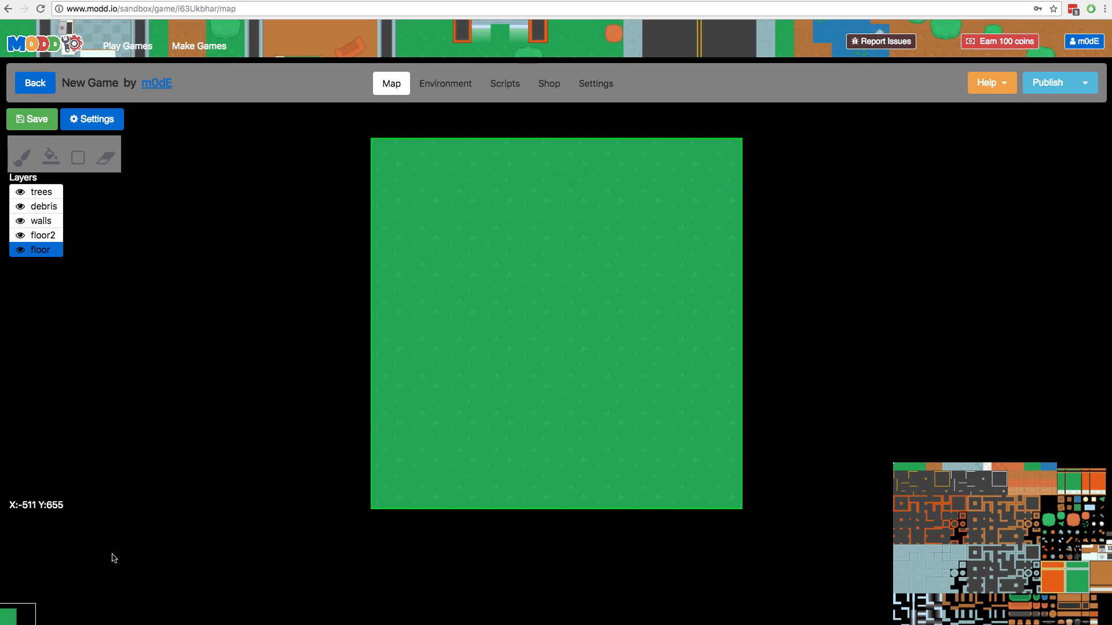
left_click_drag(12, 614, 5, 615)
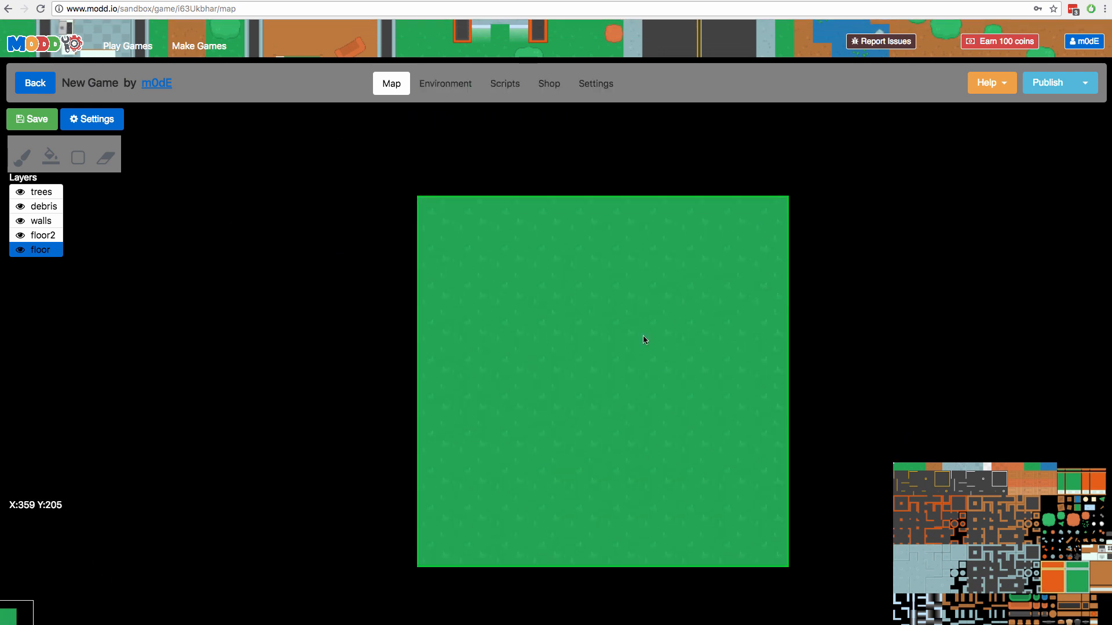
right_click_drag(550, 388, 443, 348)
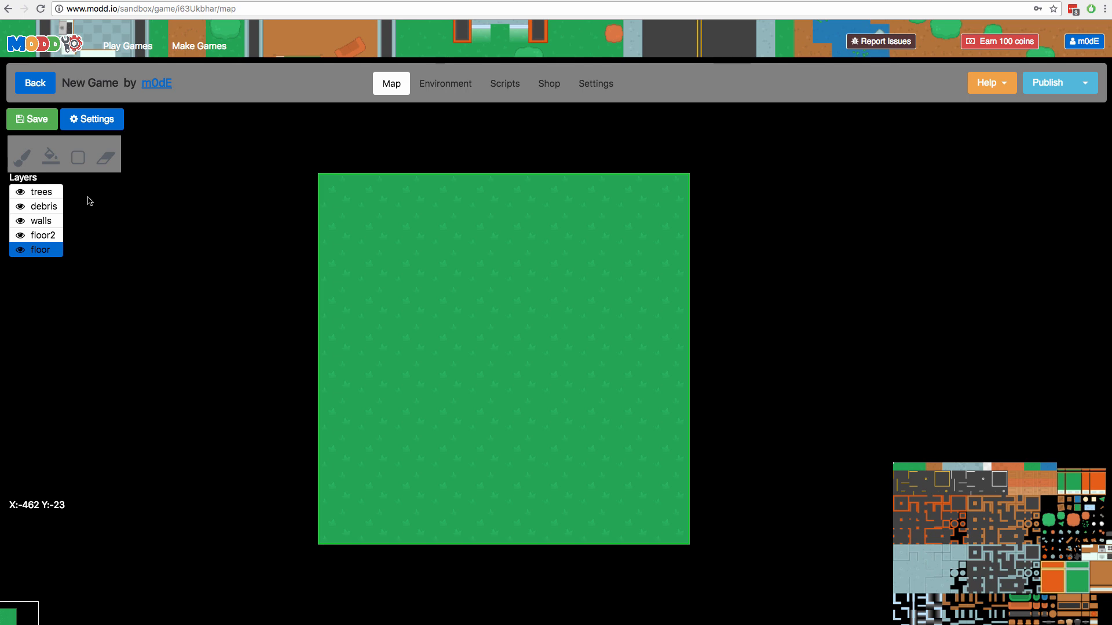
Step: Paint two separate patches of brown dirt tiles on the floor layer and save the map
mouse_move(934, 469)
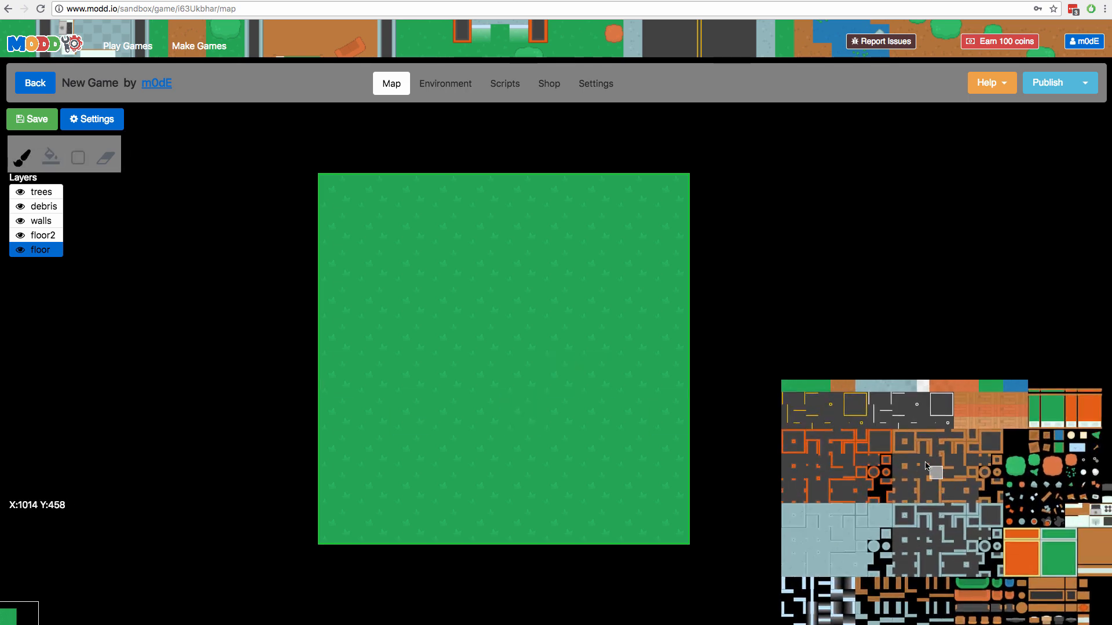
mouse_move(411, 298)
left_mouse_down()
mouse_move(418, 385)
mouse_move(492, 414)
left_mouse_up()
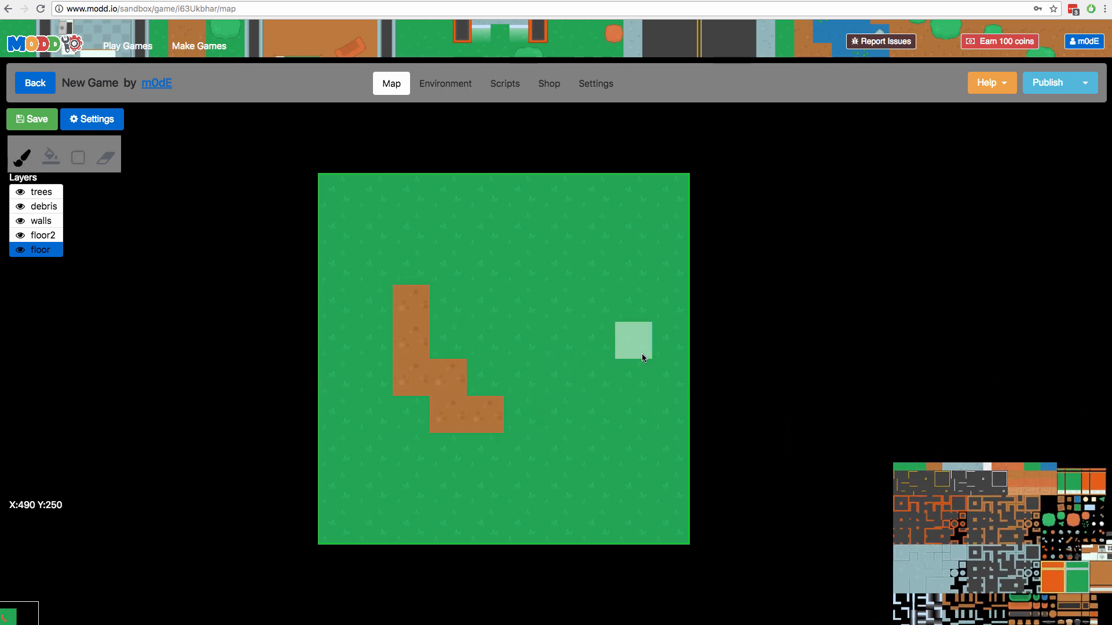
left_click_drag(634, 340, 593, 443)
left_click(32, 118)
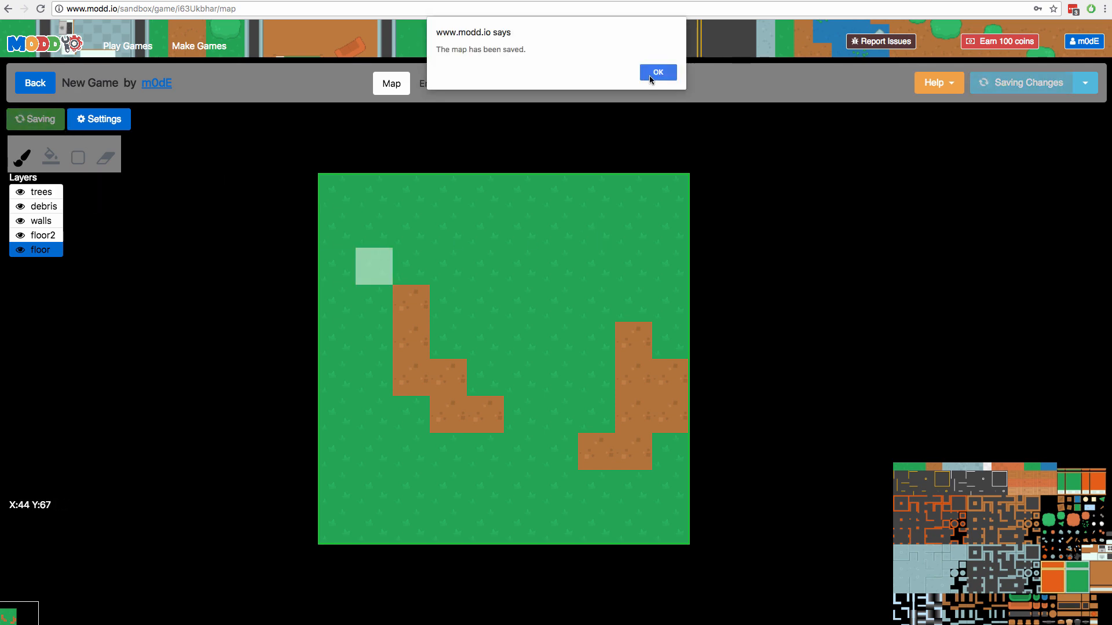
left_click(658, 72)
Step: Publish the game and launch it to join as a player
left_click(1057, 87)
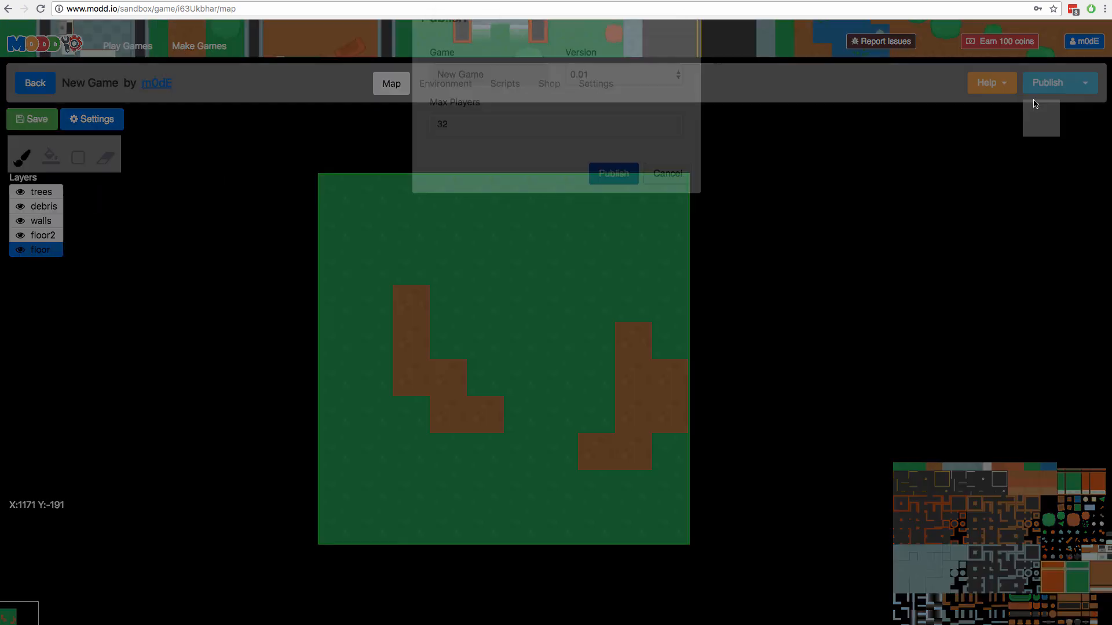
left_click(614, 213)
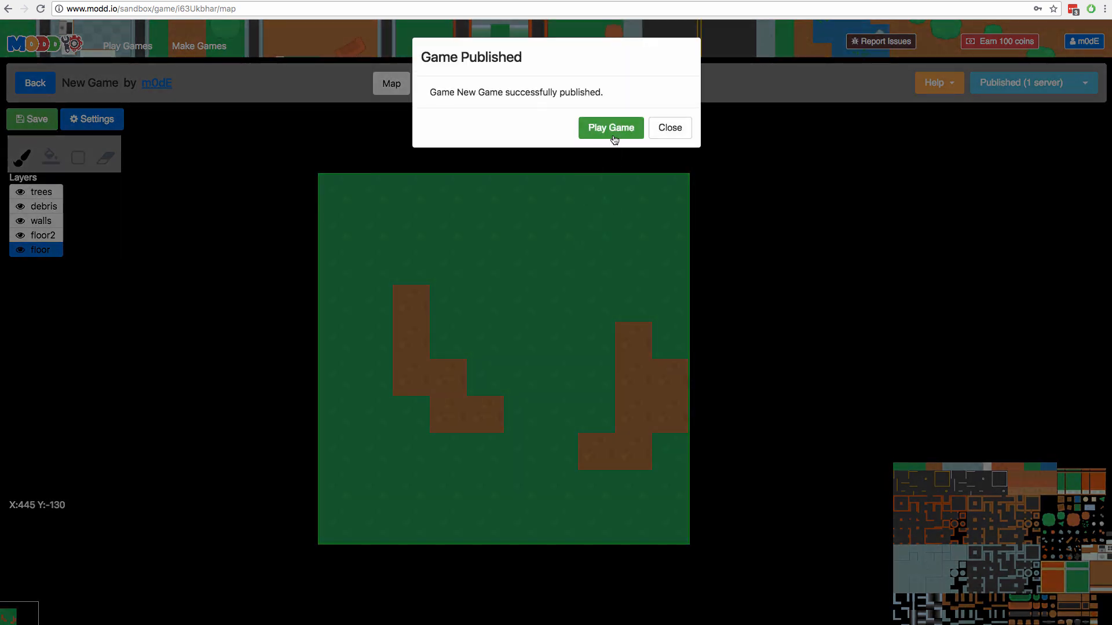
left_click(612, 130)
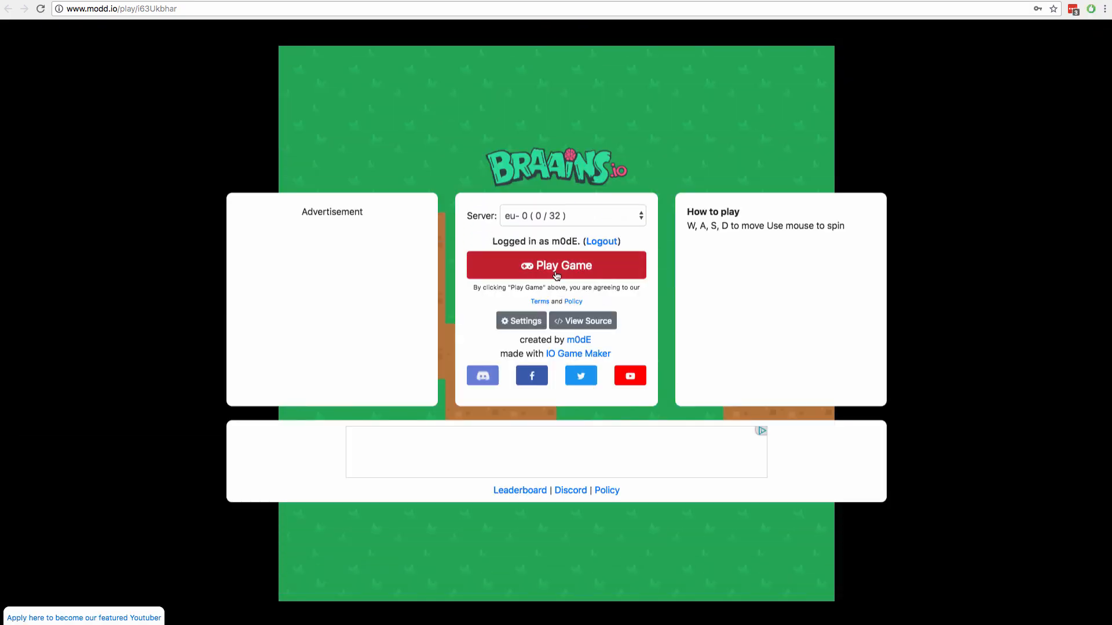
left_click(557, 272)
Step: Walk the character around the published map and hide the developer panels
key("a")
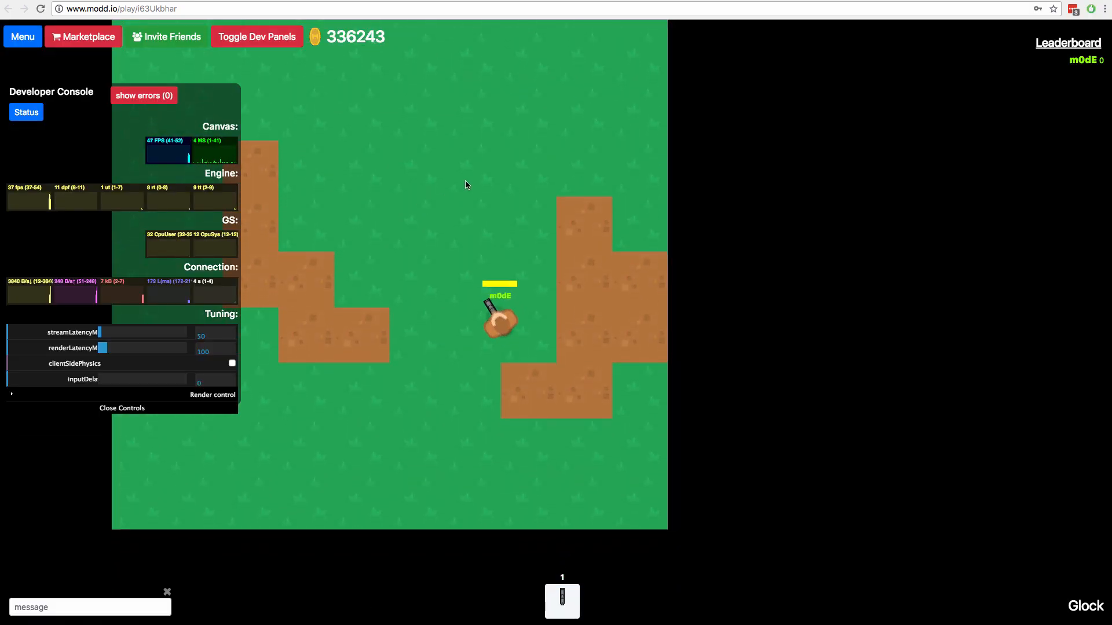
key("w")
key("d")
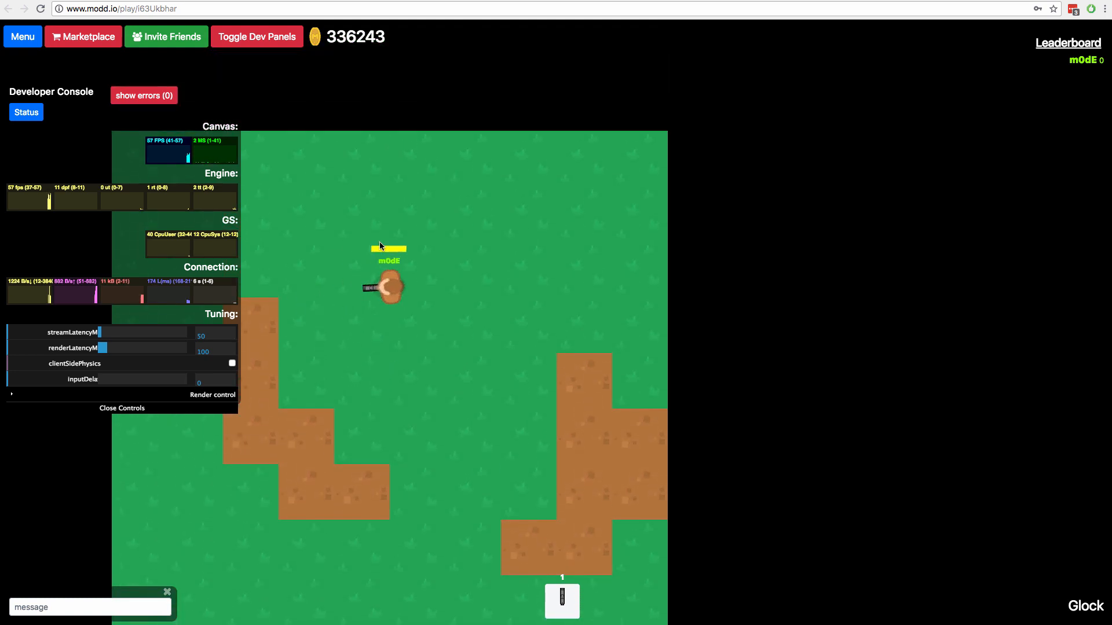
key("s")
key("a")
left_click(258, 38)
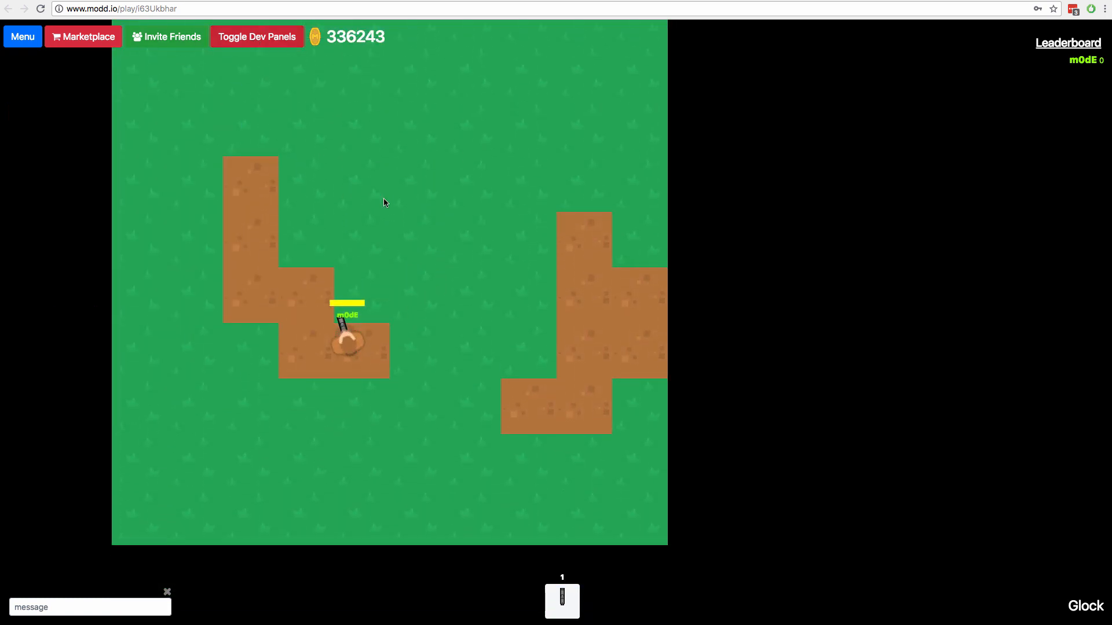
Step: Move the character over the dirt path and toggle the developer panels to check them, leaving them hidden
key("a")
key("w")
key("d")
left_click(255, 37)
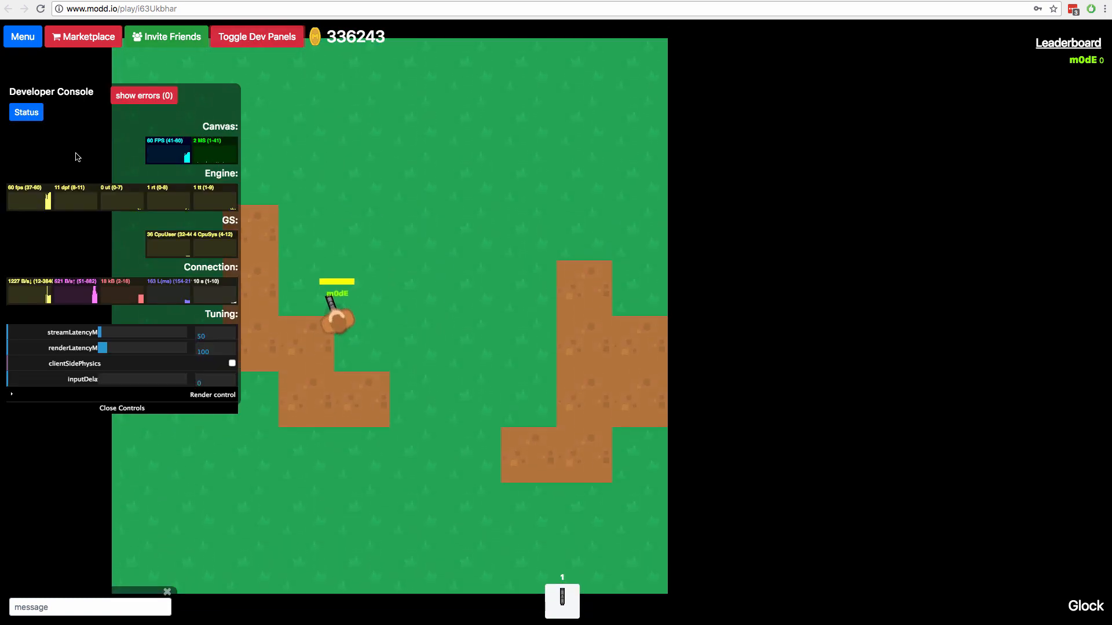
left_click(259, 41)
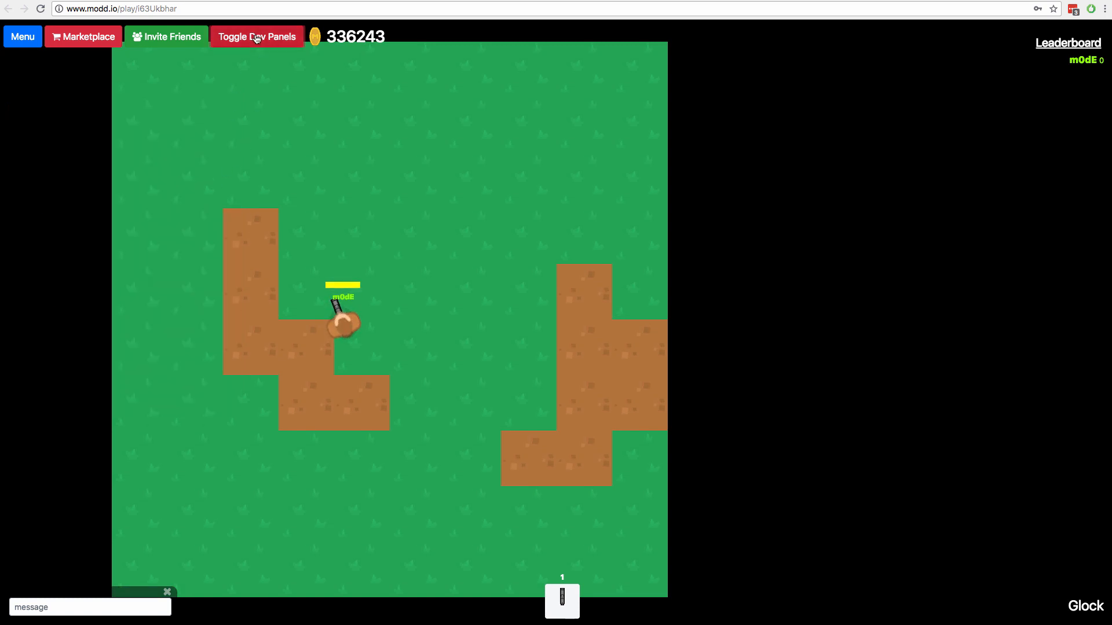
left_click(257, 38)
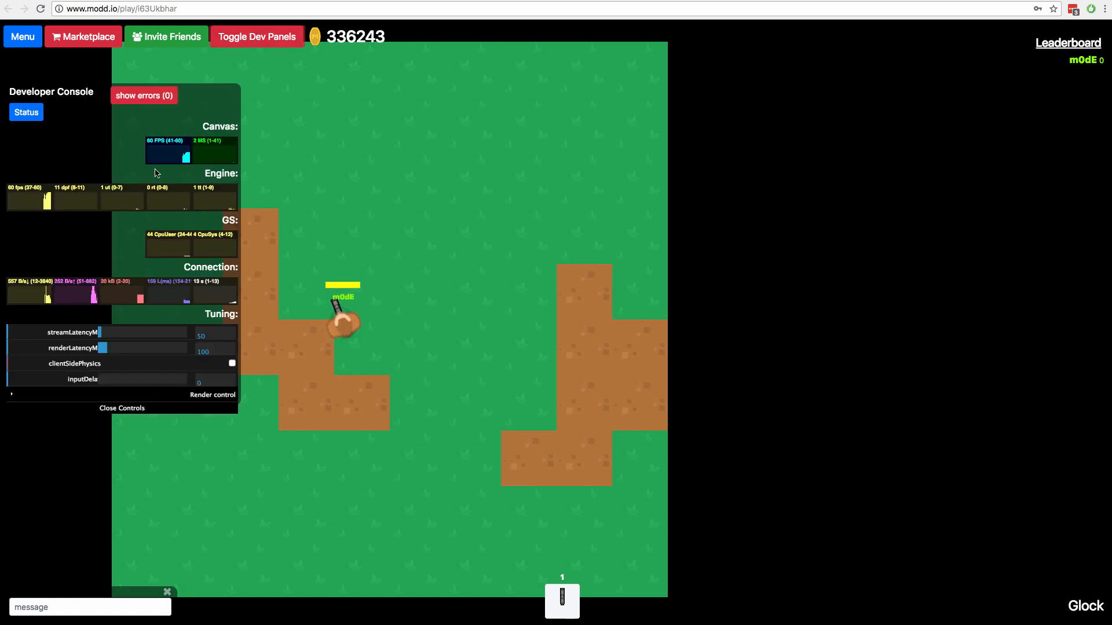
left_click(263, 39)
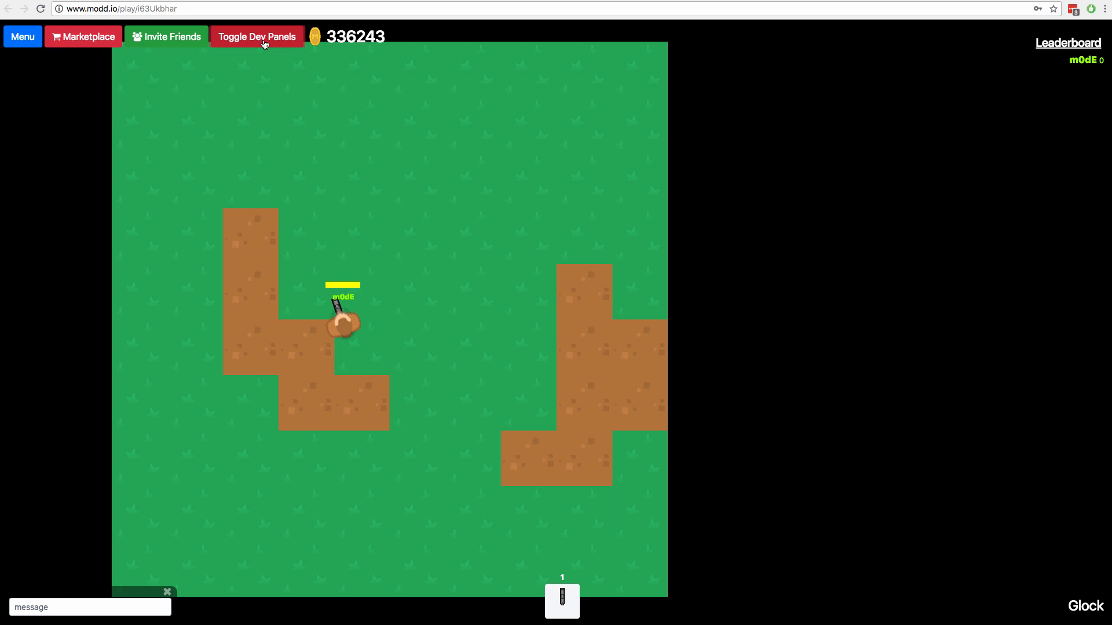
Step: Walk the character across the grass with the developer panels hidden
key("w")
key("d")
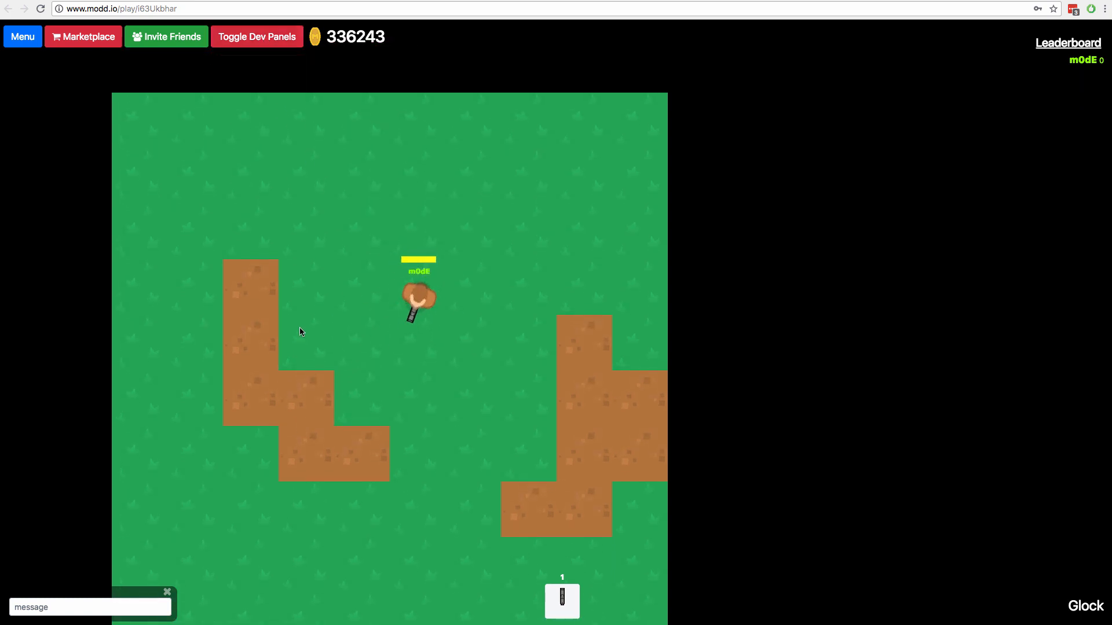
key("s")
key("a")
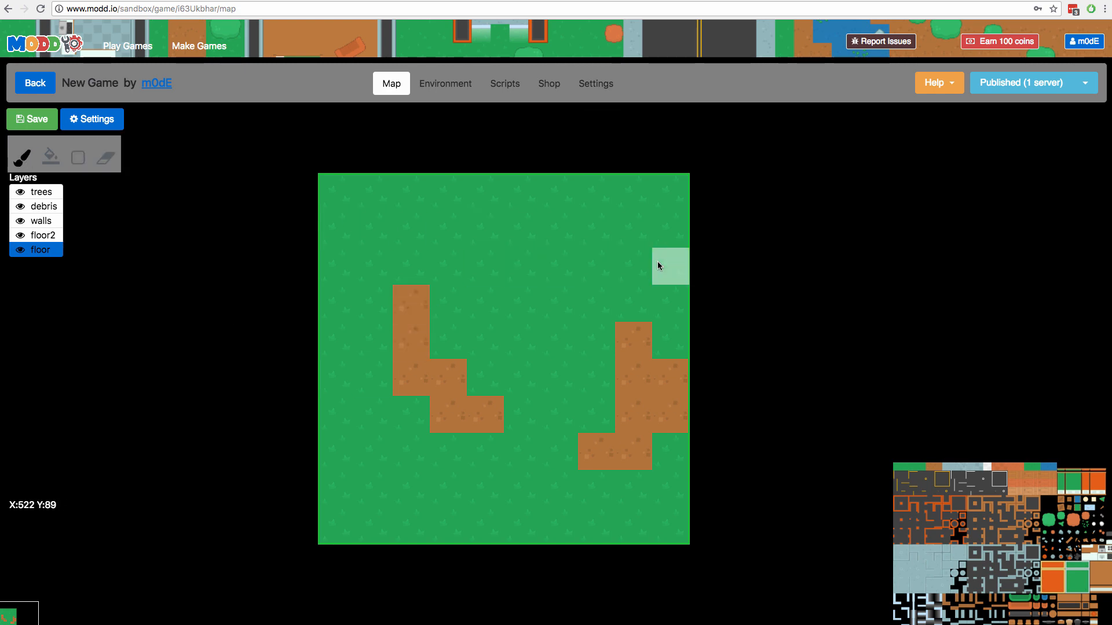
Step: Paint a three-tile dirt strip at the map's right edge and a grey stone path across the lower grass
left_click_drag(658, 261, 594, 263)
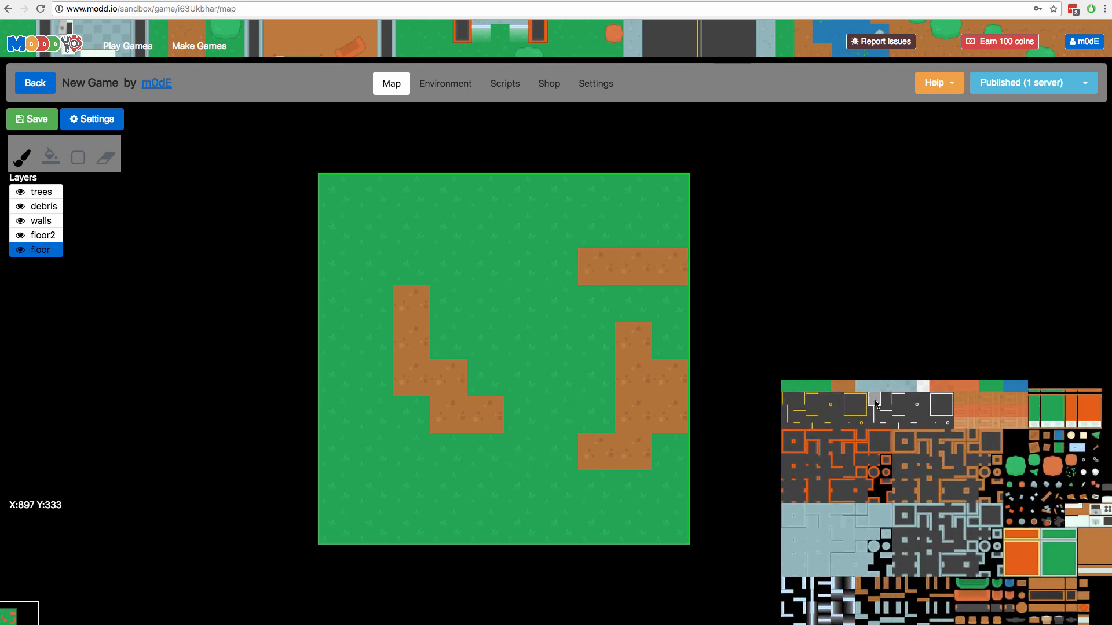
left_click_drag(546, 412, 374, 451)
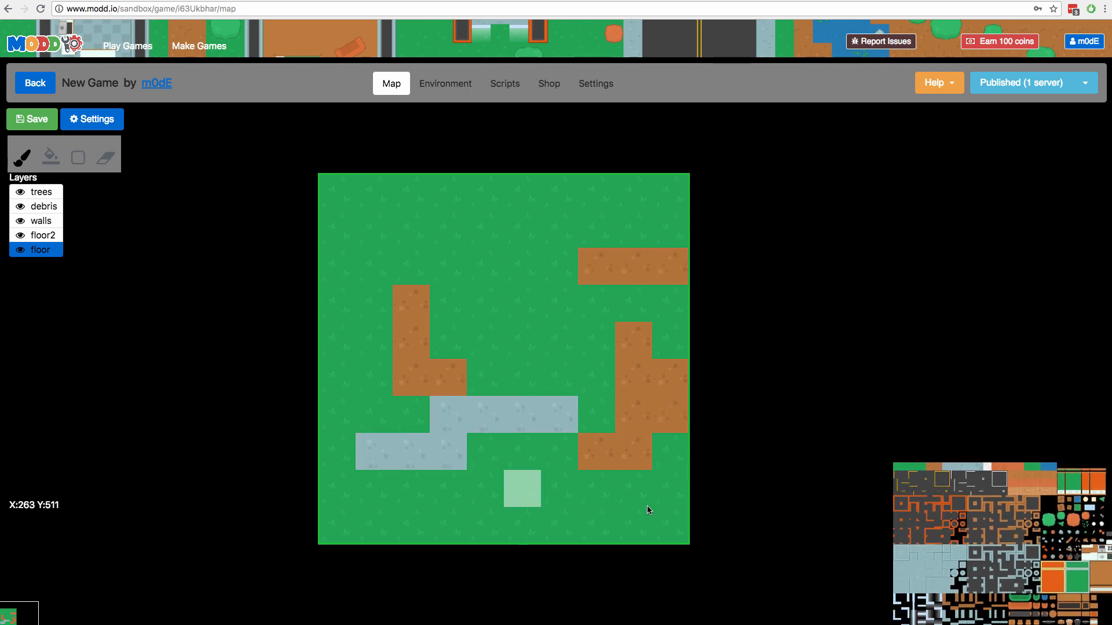
Step: Fill the grass area of the floor layer with blue water tiles using the fill tool
left_click(51, 156)
mouse_move(1050, 581)
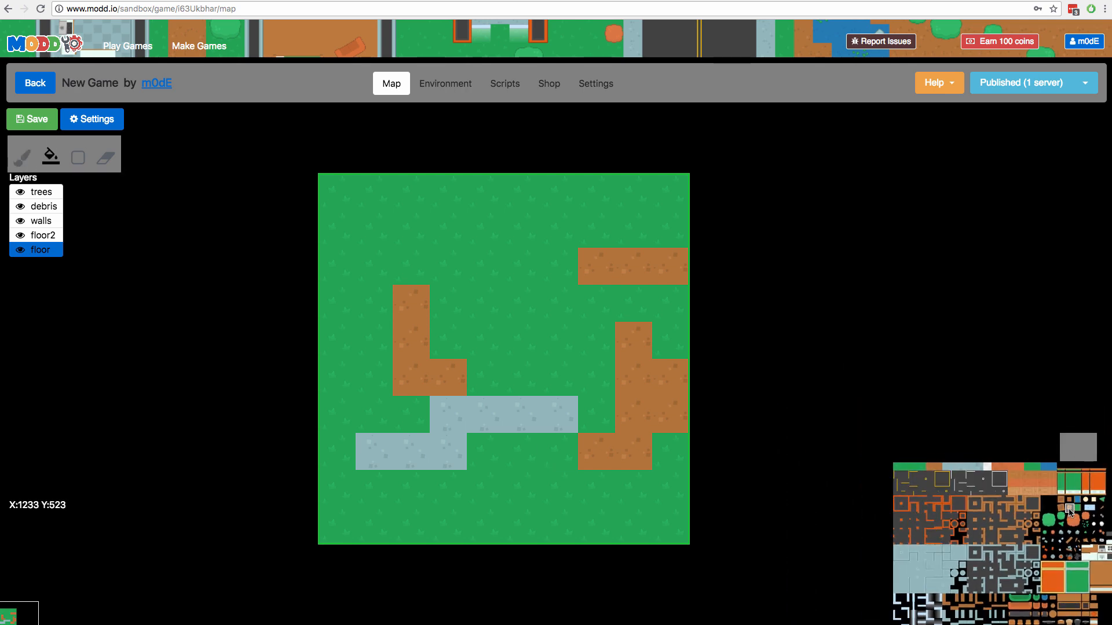
left_click(1012, 392)
left_click(545, 313)
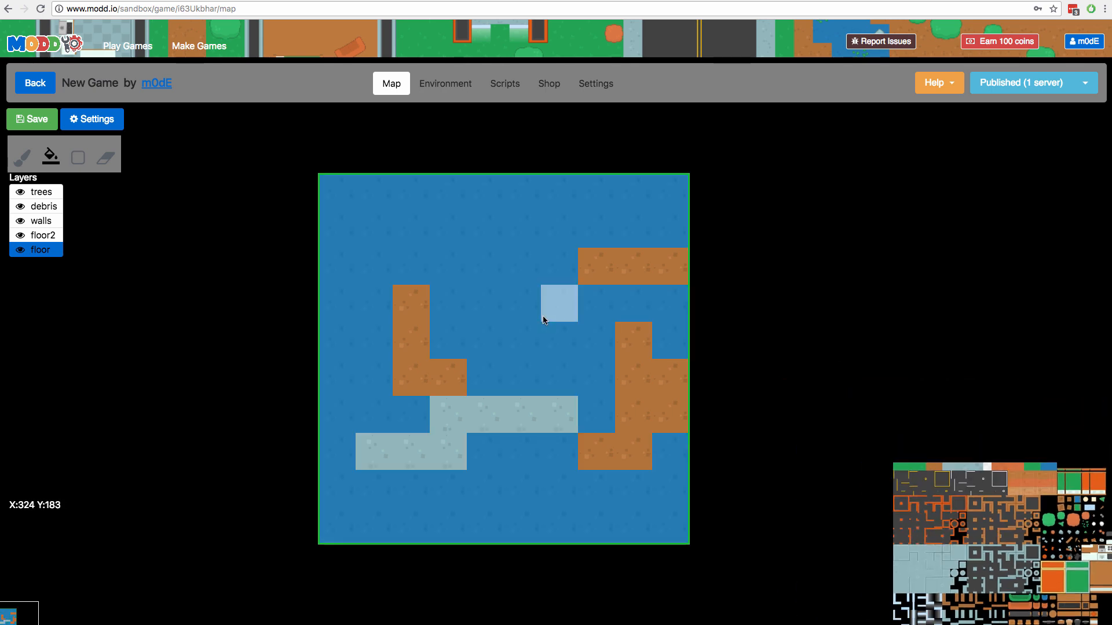
Step: Fill the walls layer with grey square wall tiles, and reload the map editor to discard the unsaved edits
left_click(41, 224)
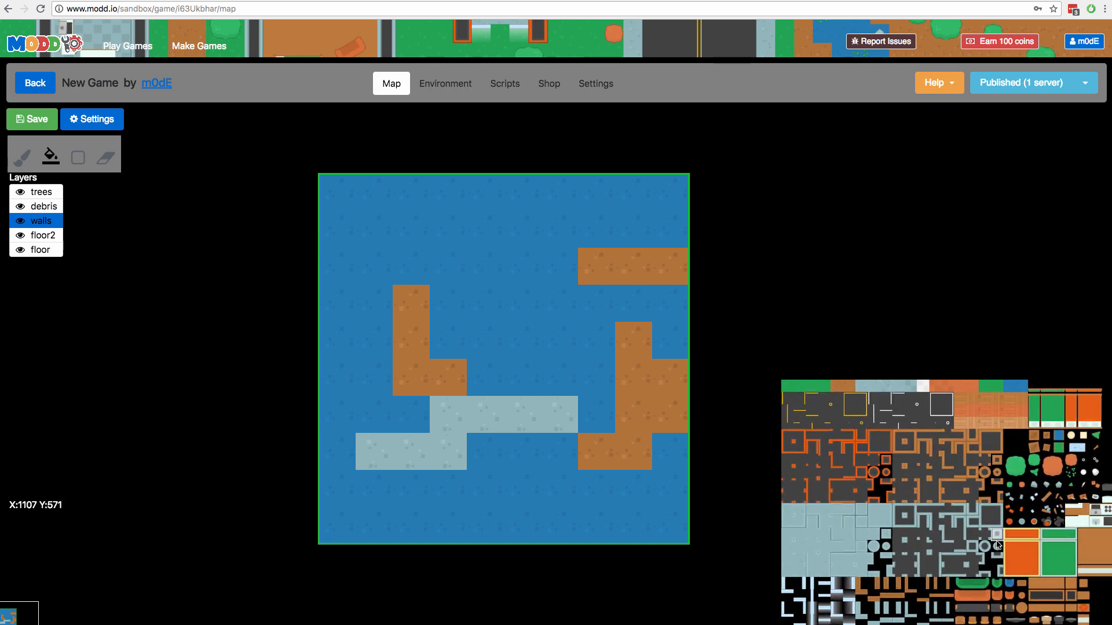
left_click(973, 535)
left_click(408, 342)
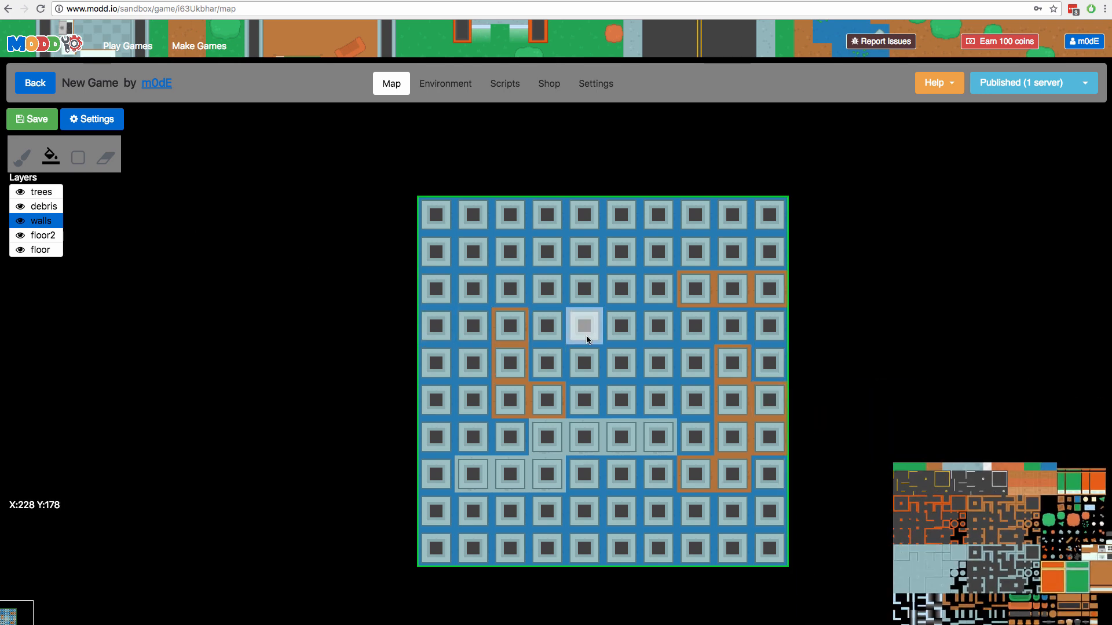
right_click_drag(586, 336, 481, 319)
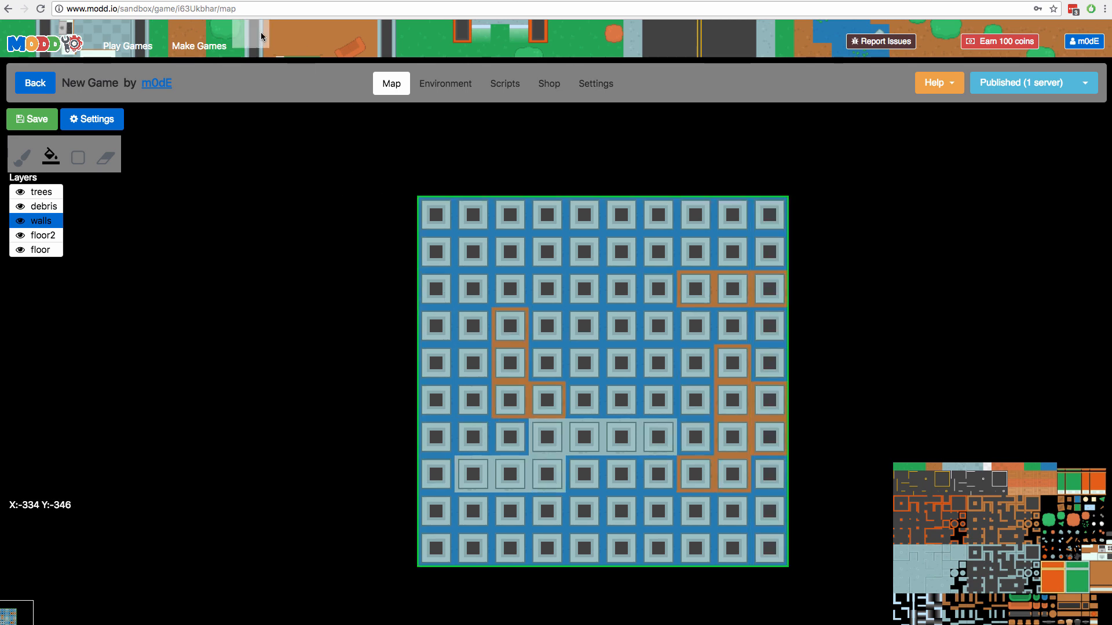
key("super+r")
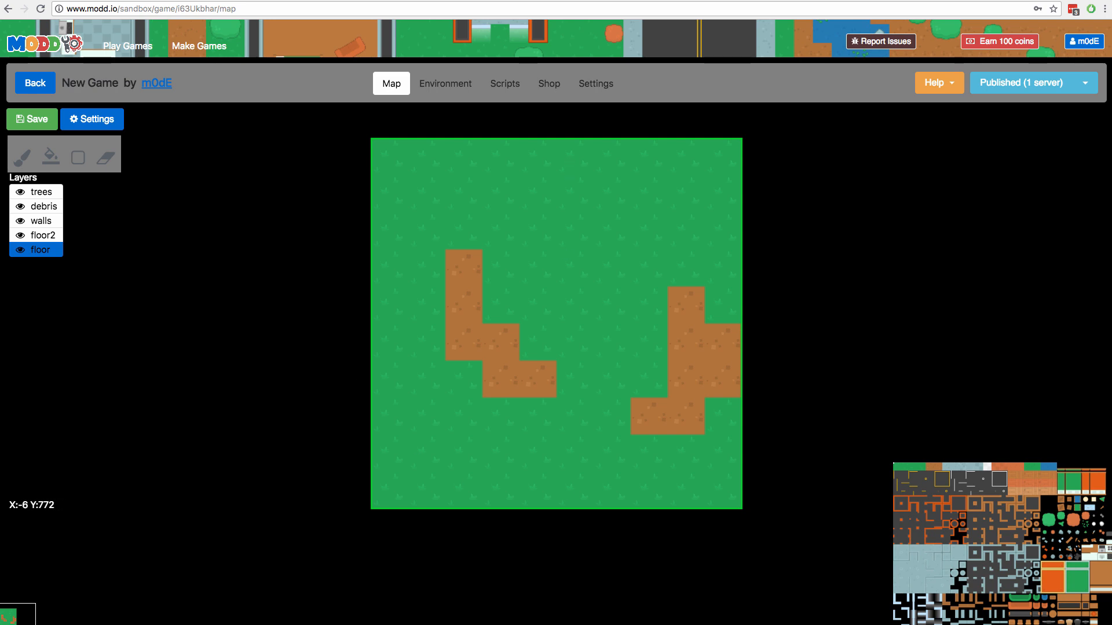
Step: Open google.com in a new browser tab and search for "Tiled"
left_click(472, 9)
key("super+t")
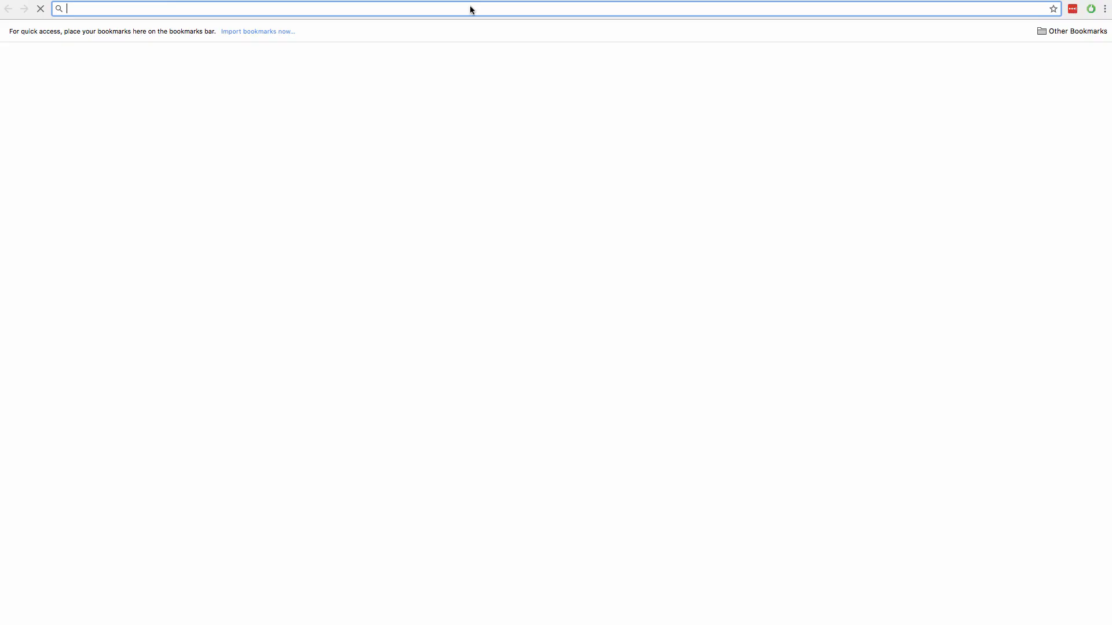
type("google.com")
key("Return")
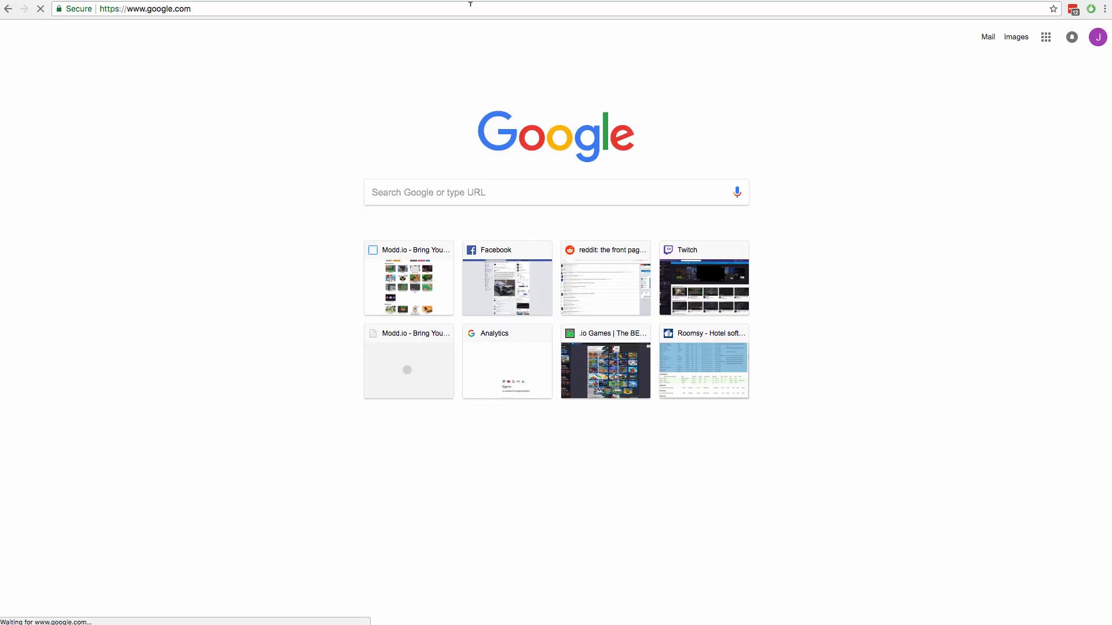
type("Tiled")
key("Return")
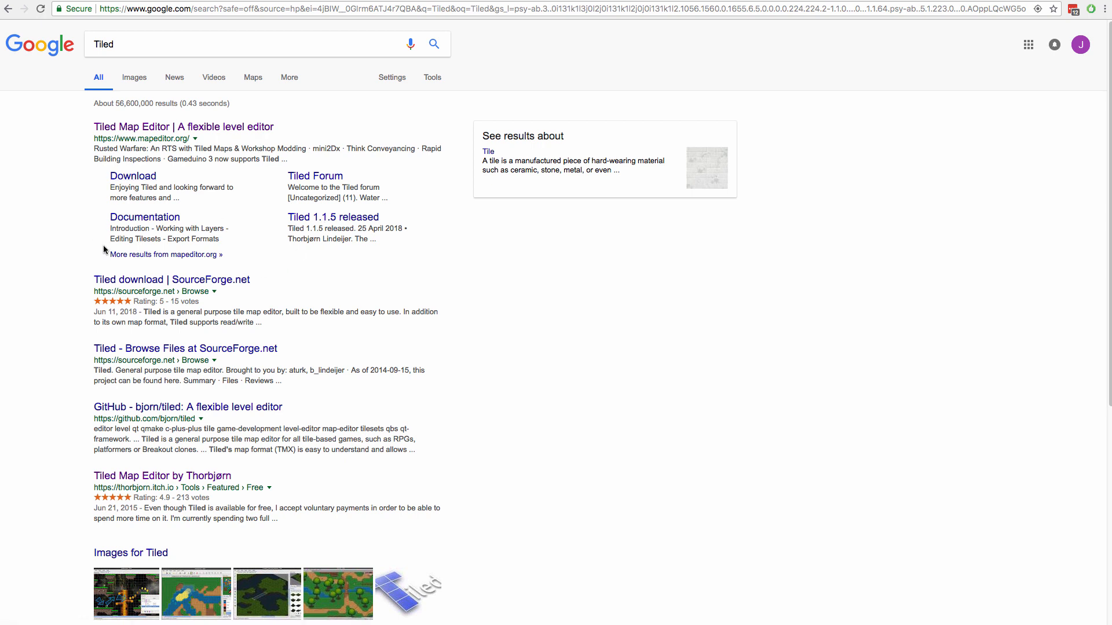
Step: Try to open the mapeditor.org site from the search results, and close its tab
left_click(144, 135)
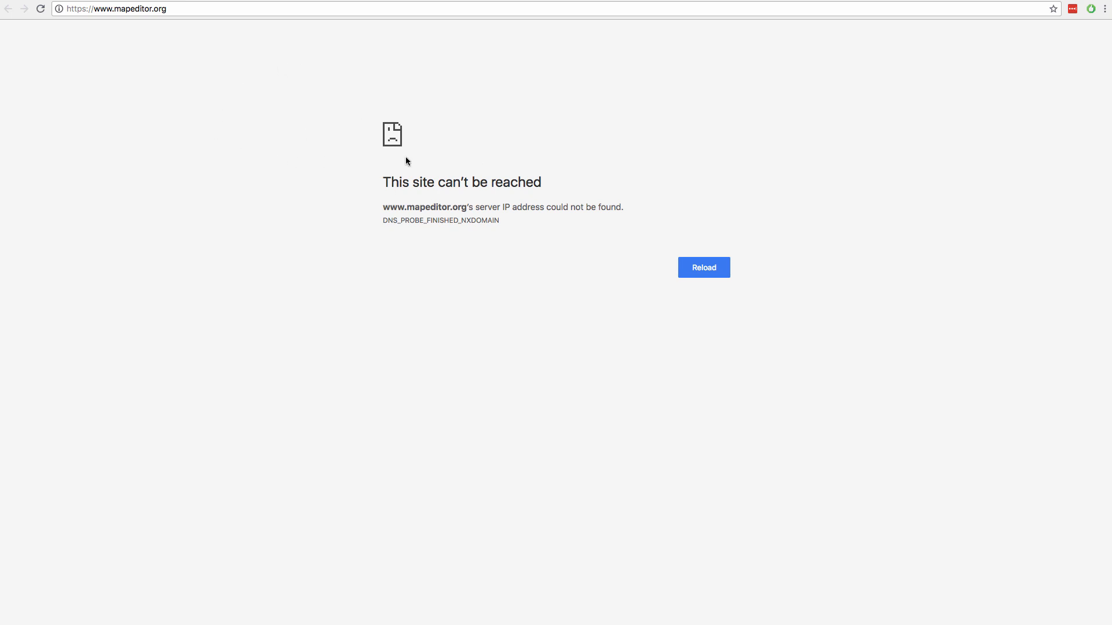
key("super+w")
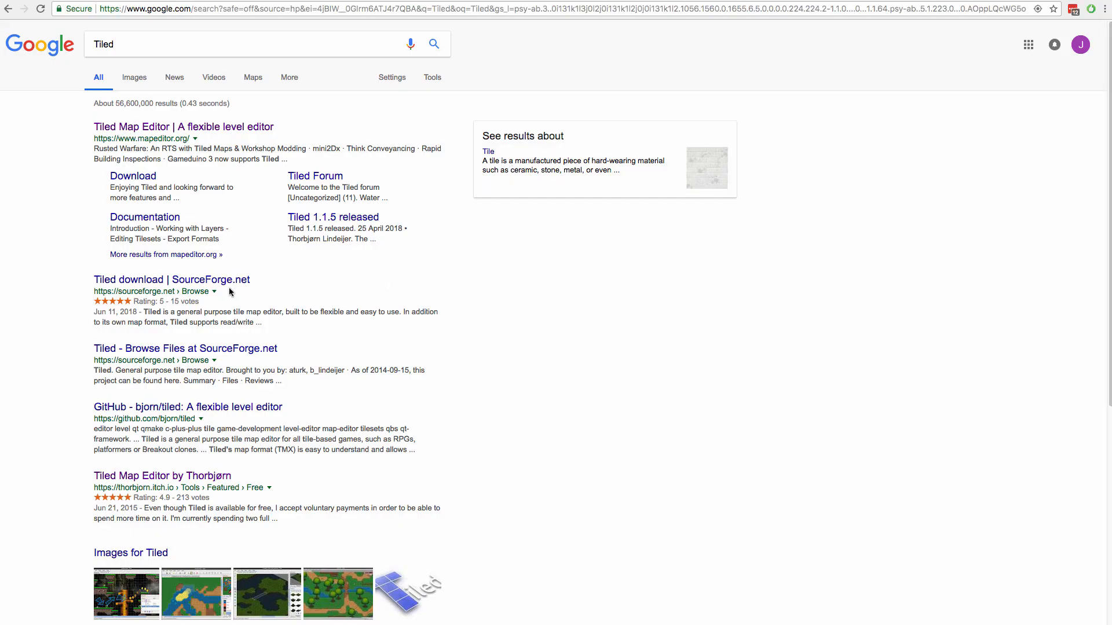
Step: Open the Tiled Map Editor page on itch.io from the search results and proceed to its downloads without paying
left_click(140, 482)
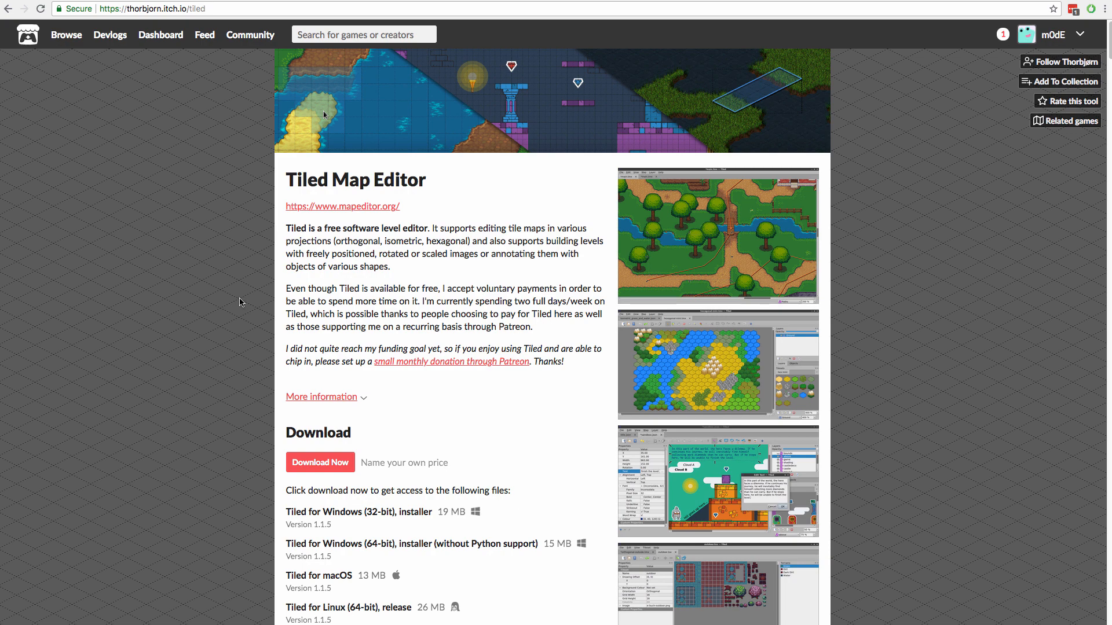
scroll(236, 310, "down", 1)
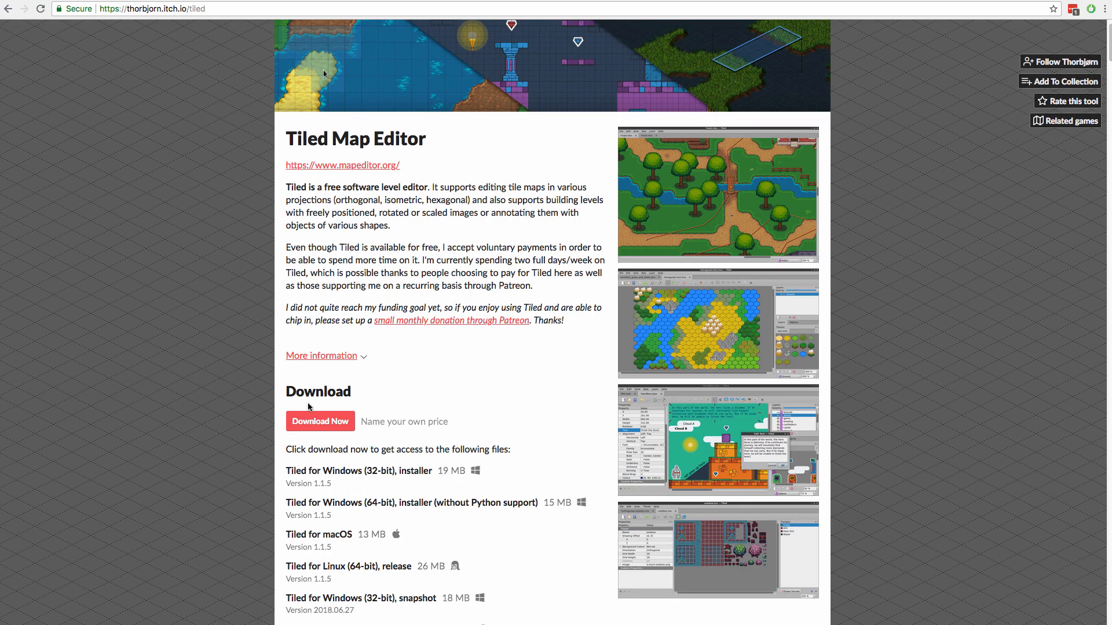
left_click(316, 421)
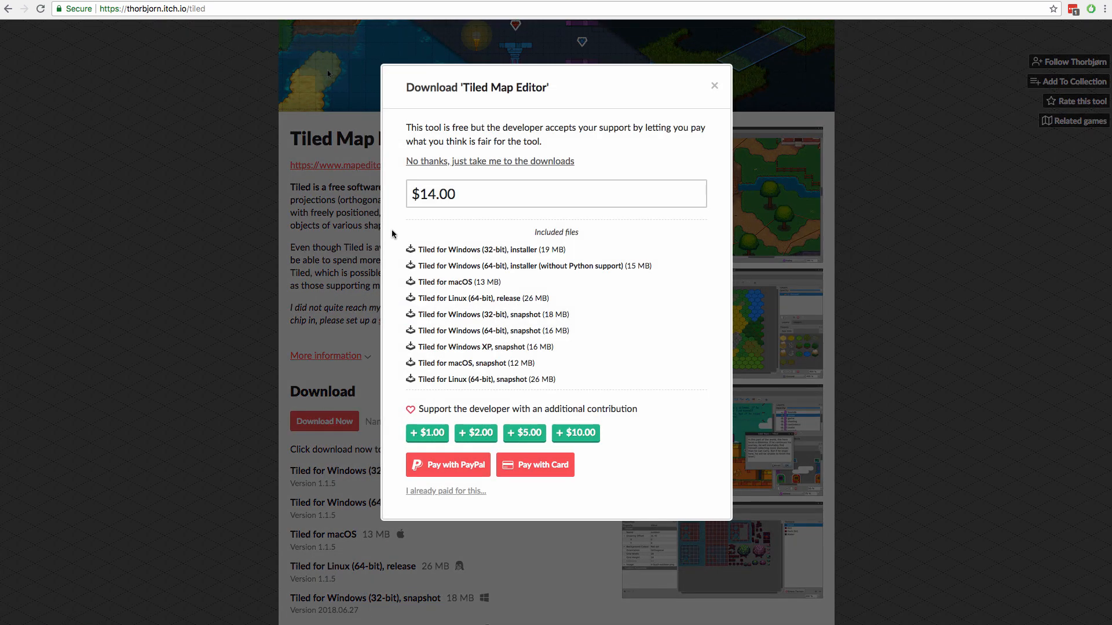
left_click_drag(468, 193, 381, 195)
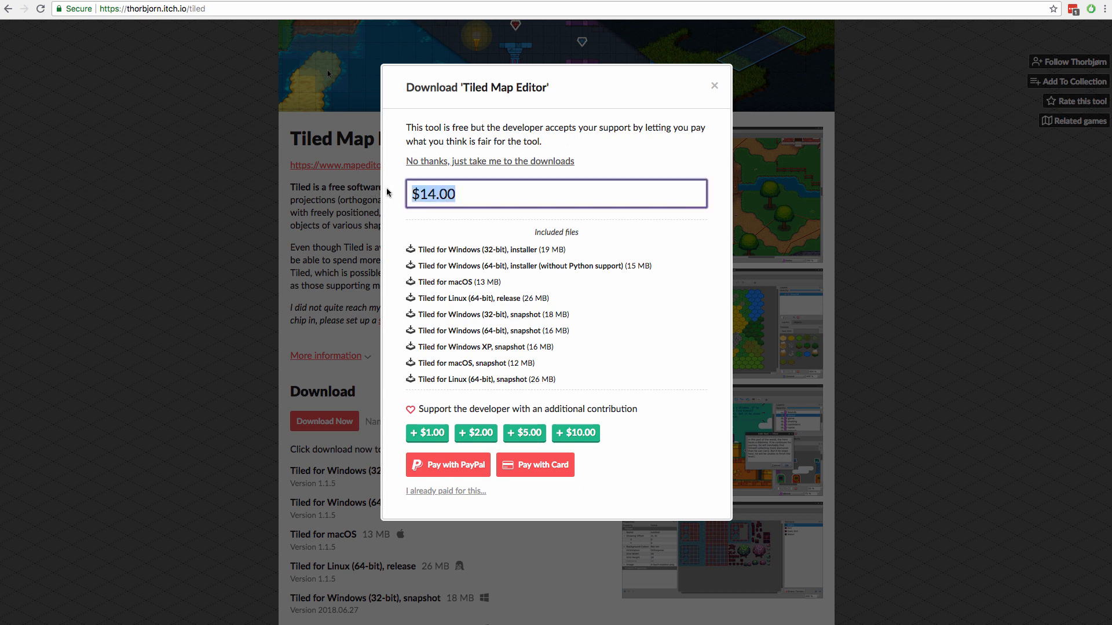
left_click(462, 194)
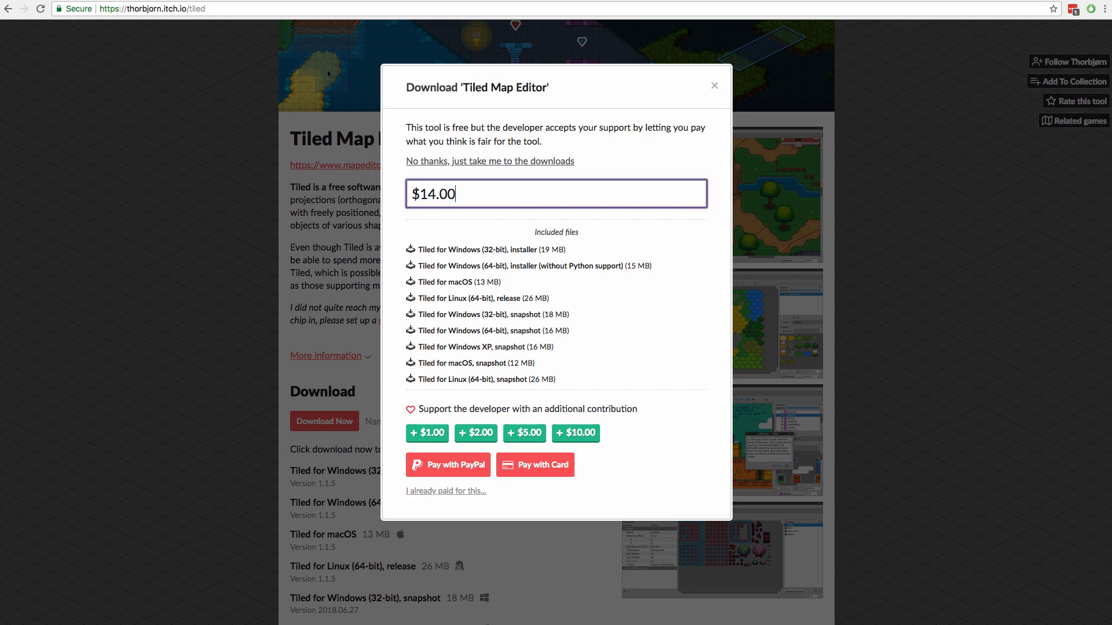
left_click(425, 162)
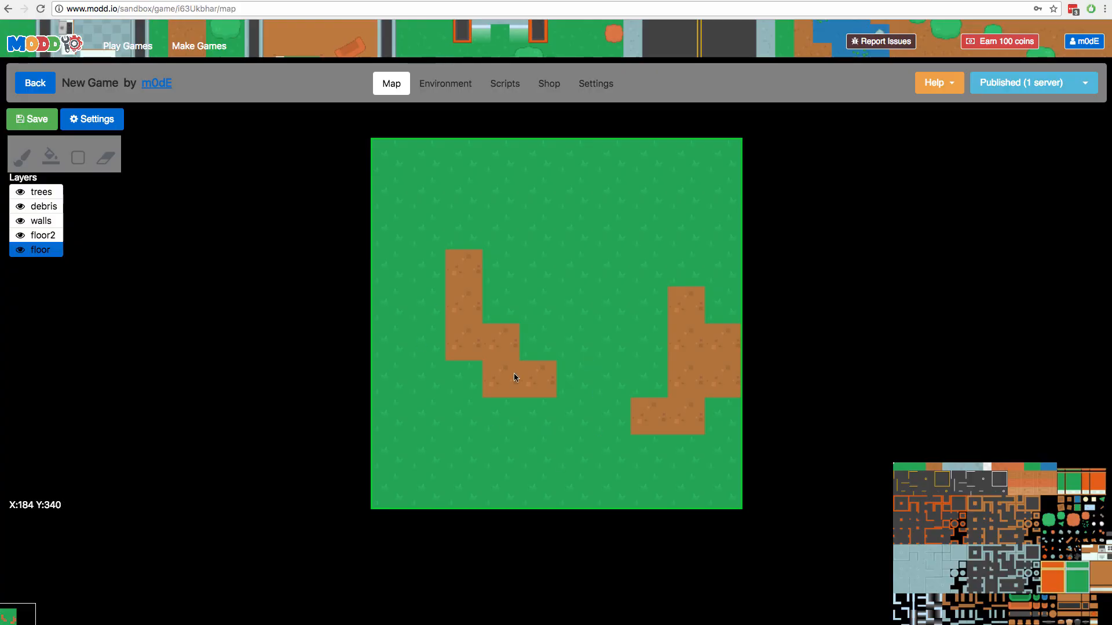
Step: Copy the complete Tiled JSON code from the modd.io game's map settings
key("super+Tab")
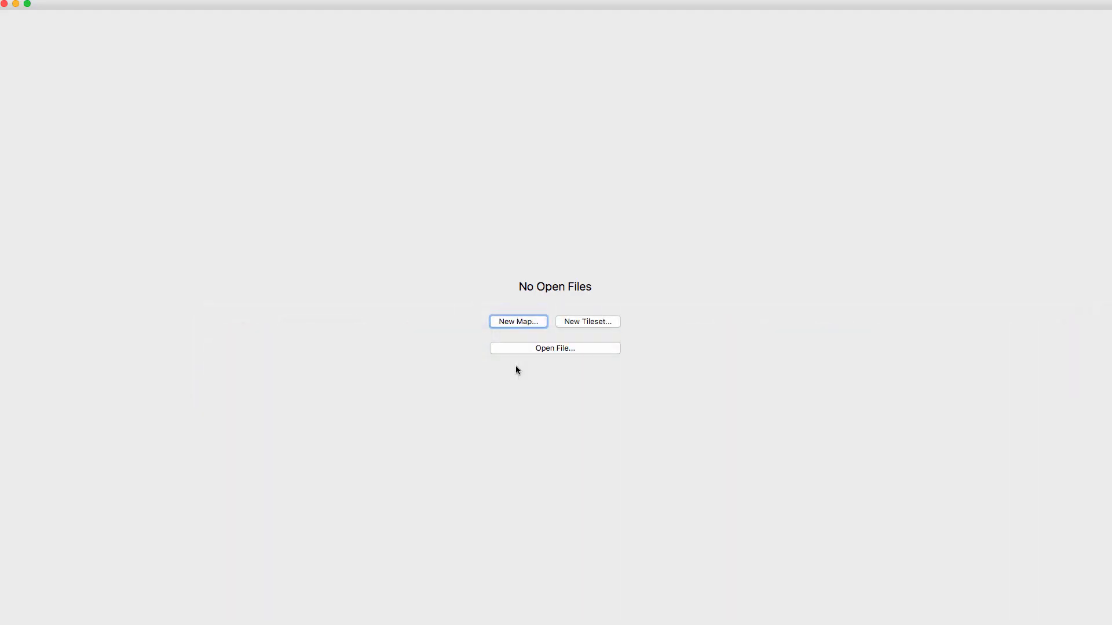
key("super+Tab")
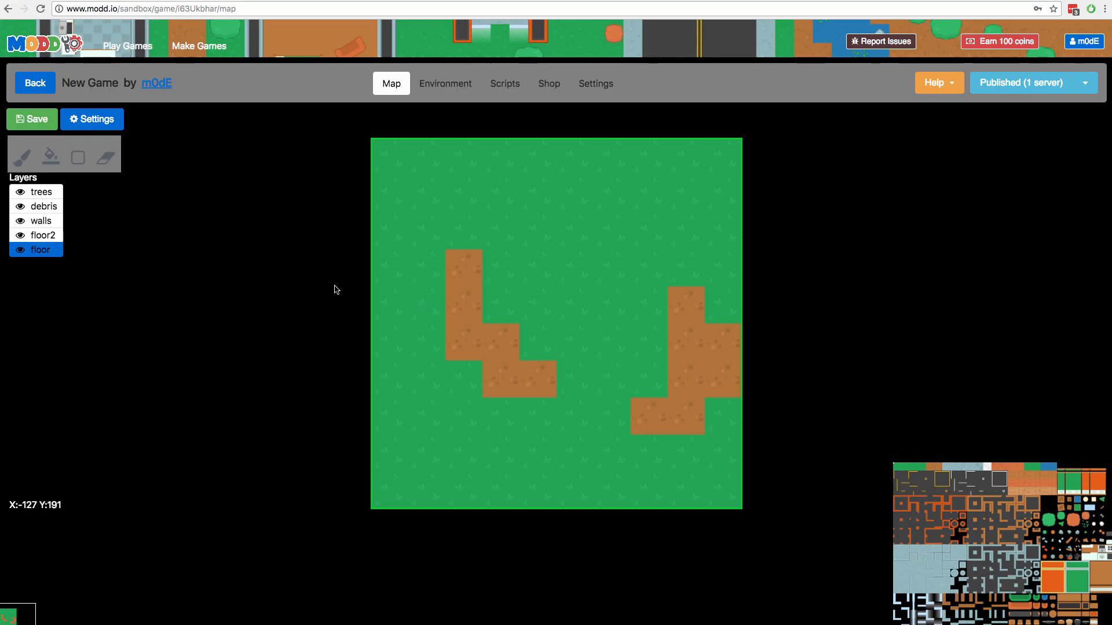
left_click(83, 121)
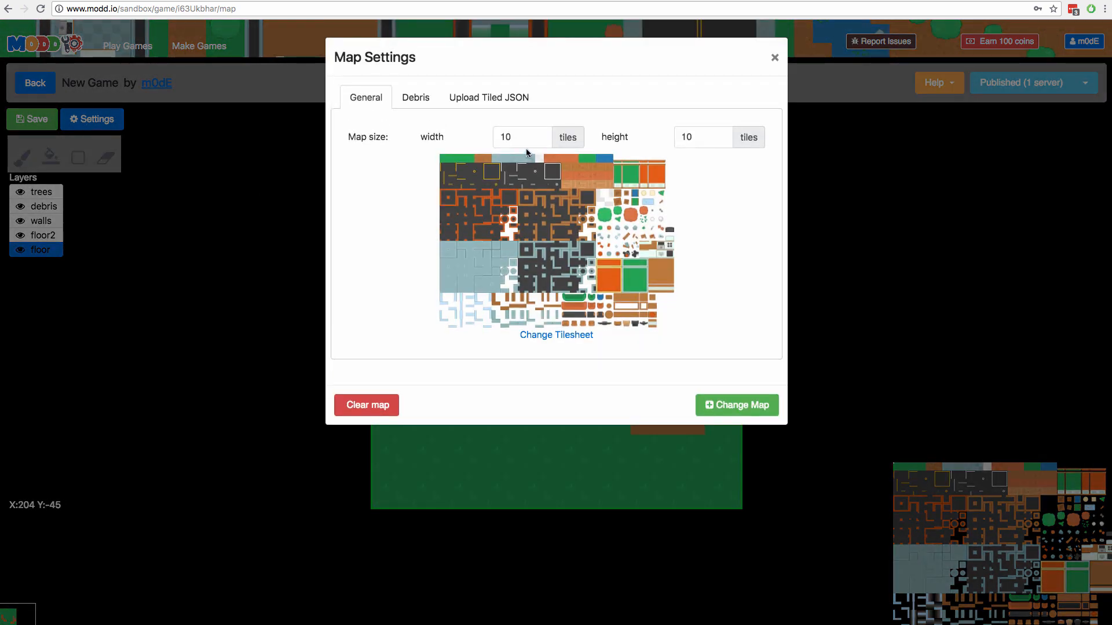
left_click(503, 98)
left_click(514, 432)
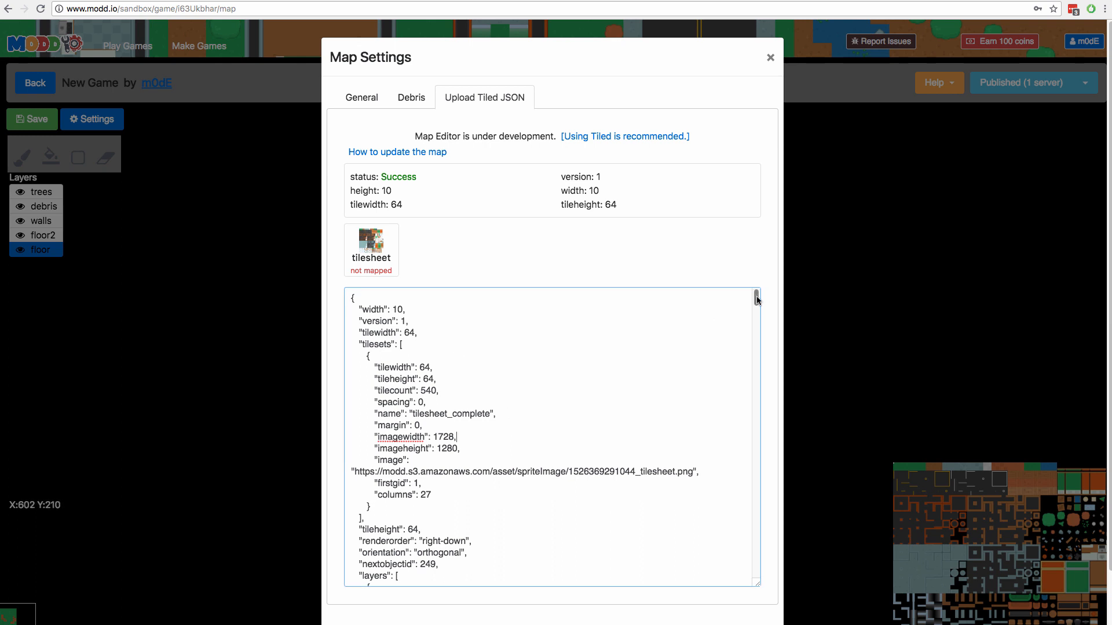
left_click_drag(756, 296, 770, 608)
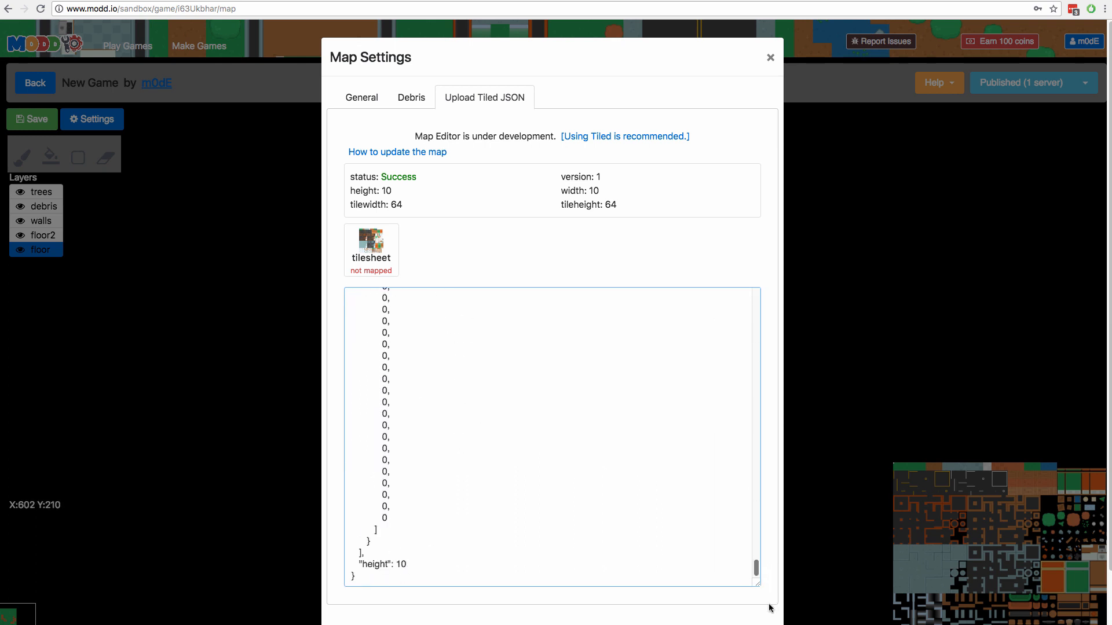
left_click_drag(769, 555, 780, 280)
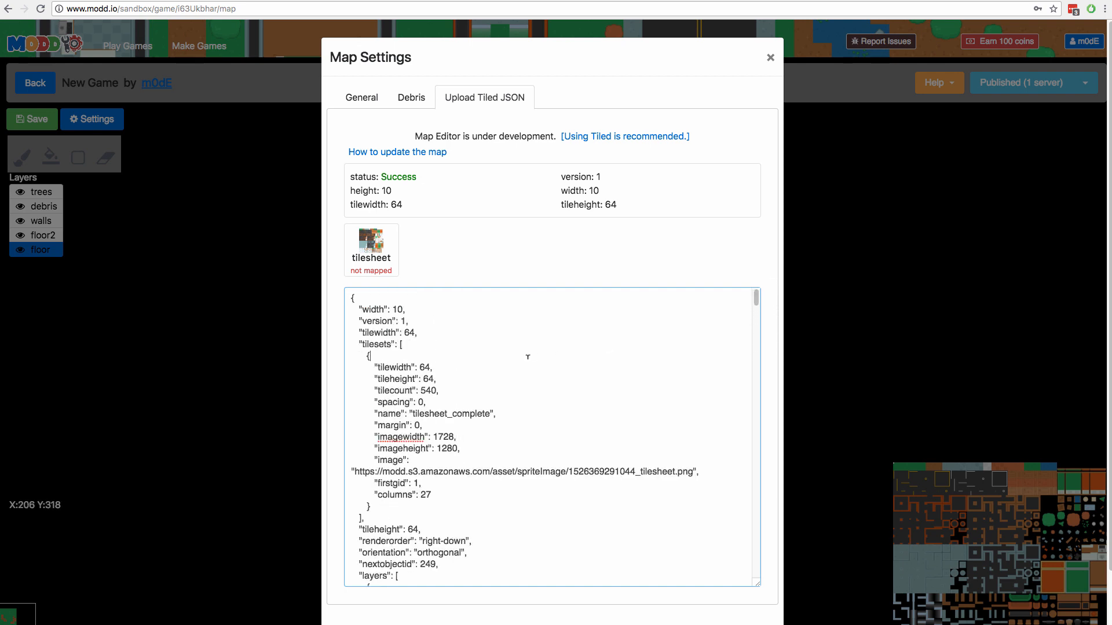
key("ctrl+a")
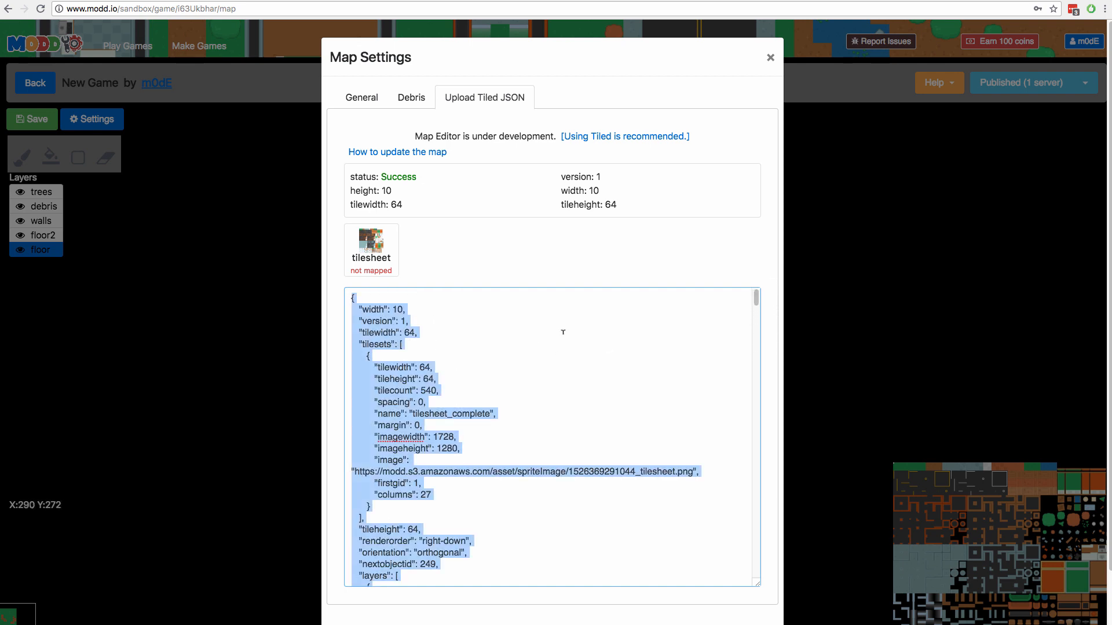
right_click(389, 388)
left_click(427, 472)
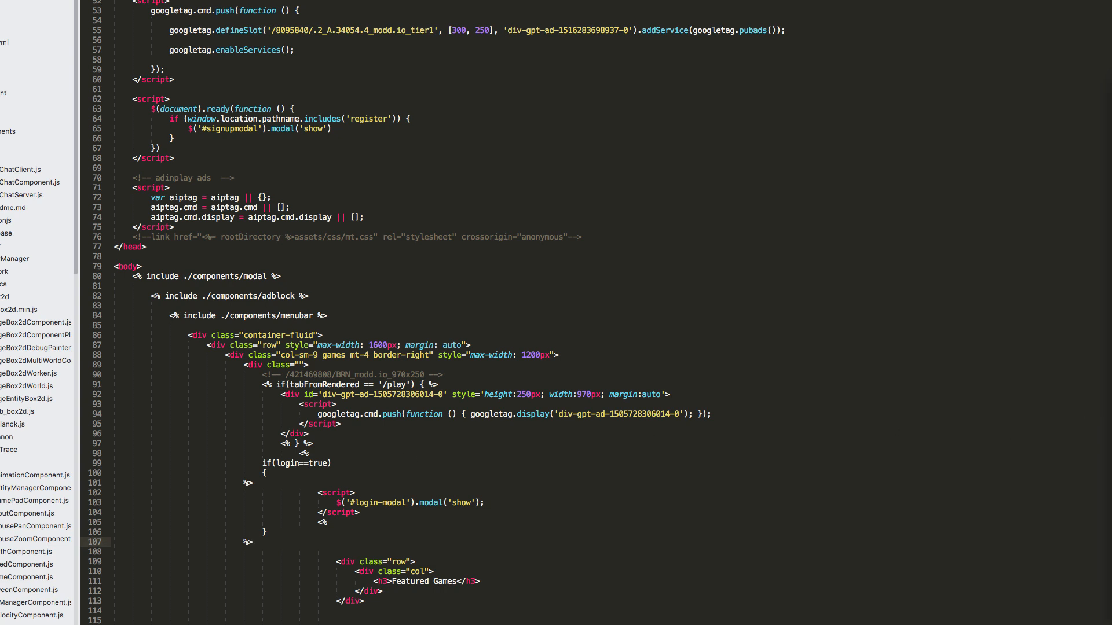
Step: Switch to the code editor, enlarge the empty untitled window to fill the screen, and paste the copied map JSON into it
left_click_drag(472, 45, 59, 8)
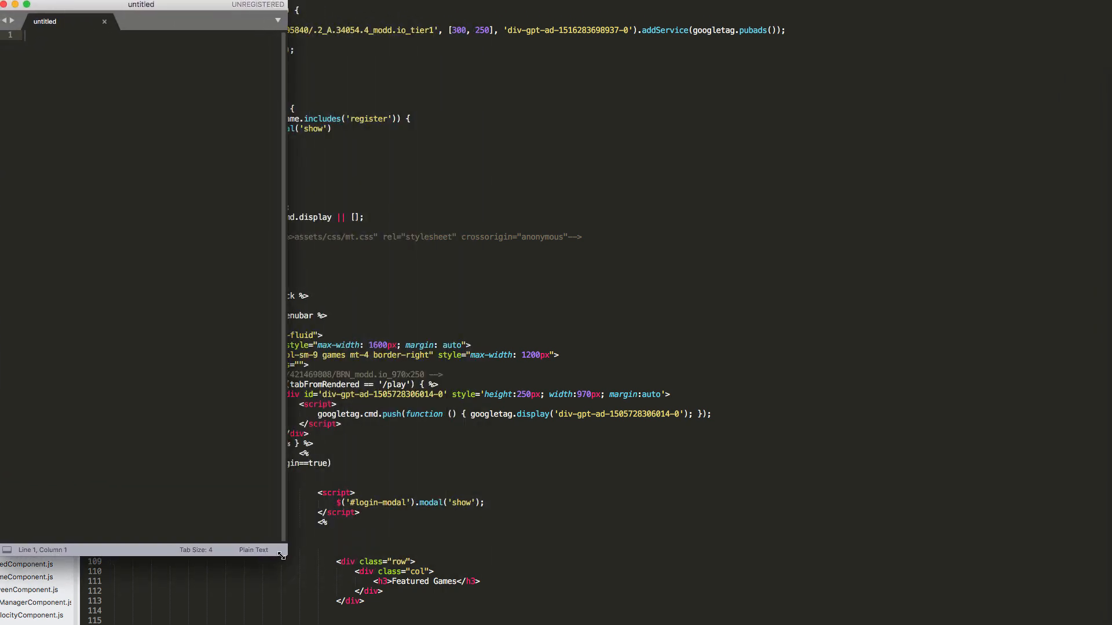
left_click_drag(287, 554, 1109, 624)
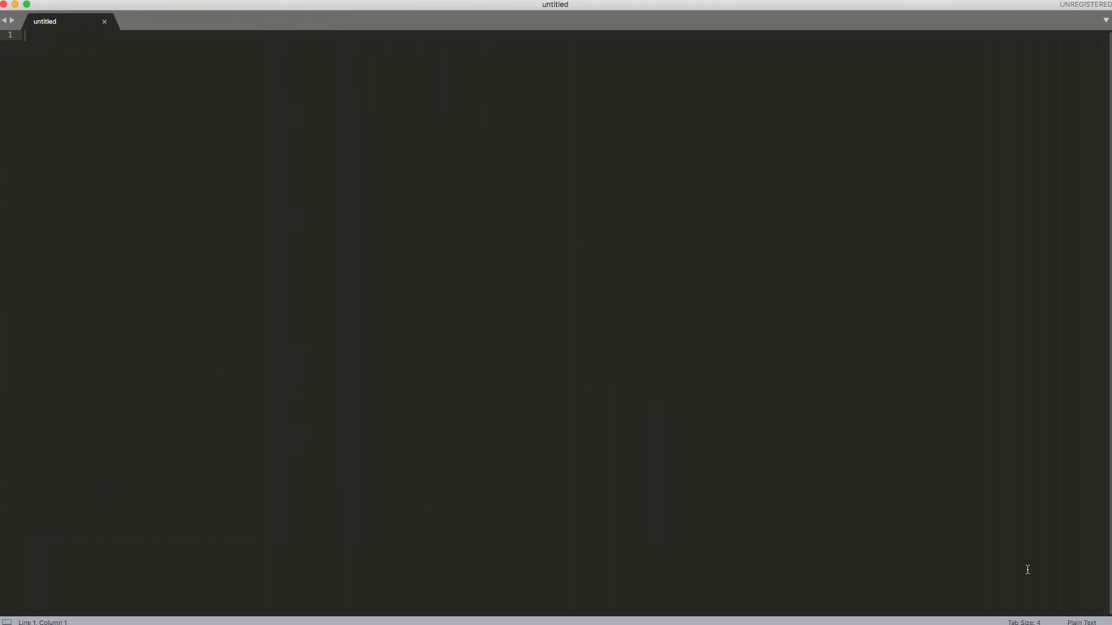
key("super+v")
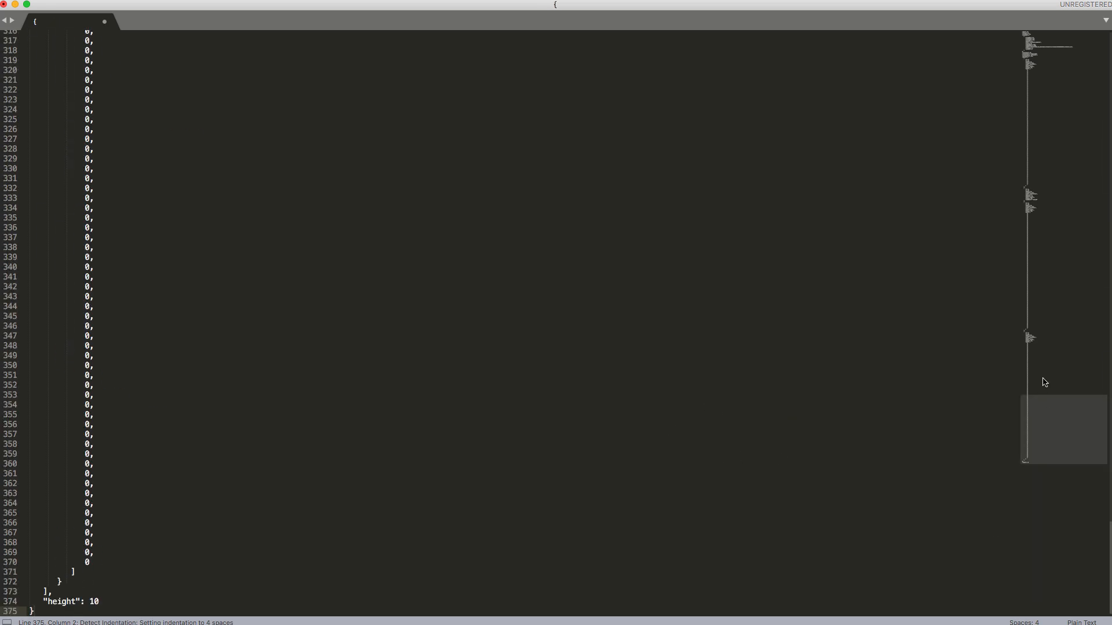
left_click_drag(1053, 417, 1066, 18)
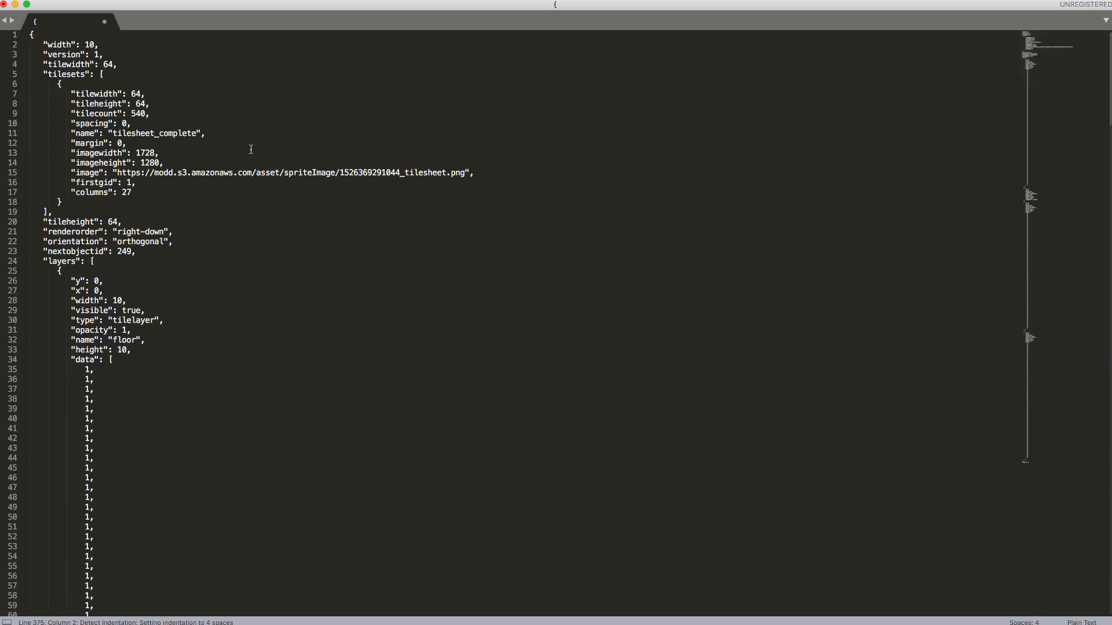
Step: Save the pasted map code as test.json in the tutorial folder inside assets
key("super+s")
scroll(658, 236, "down", 10)
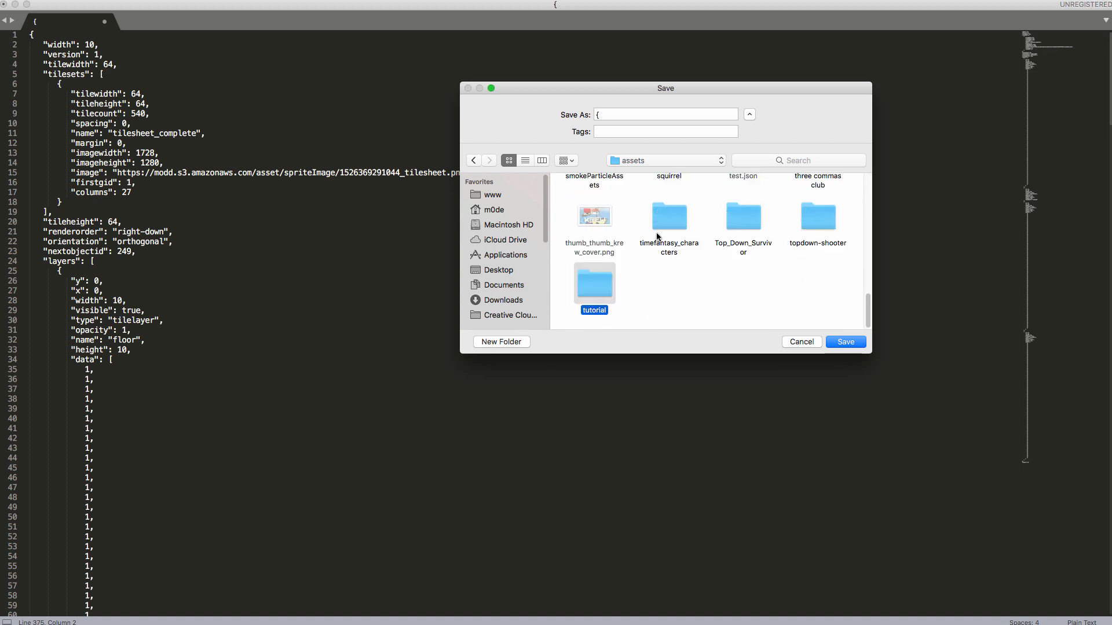
key("super+Down")
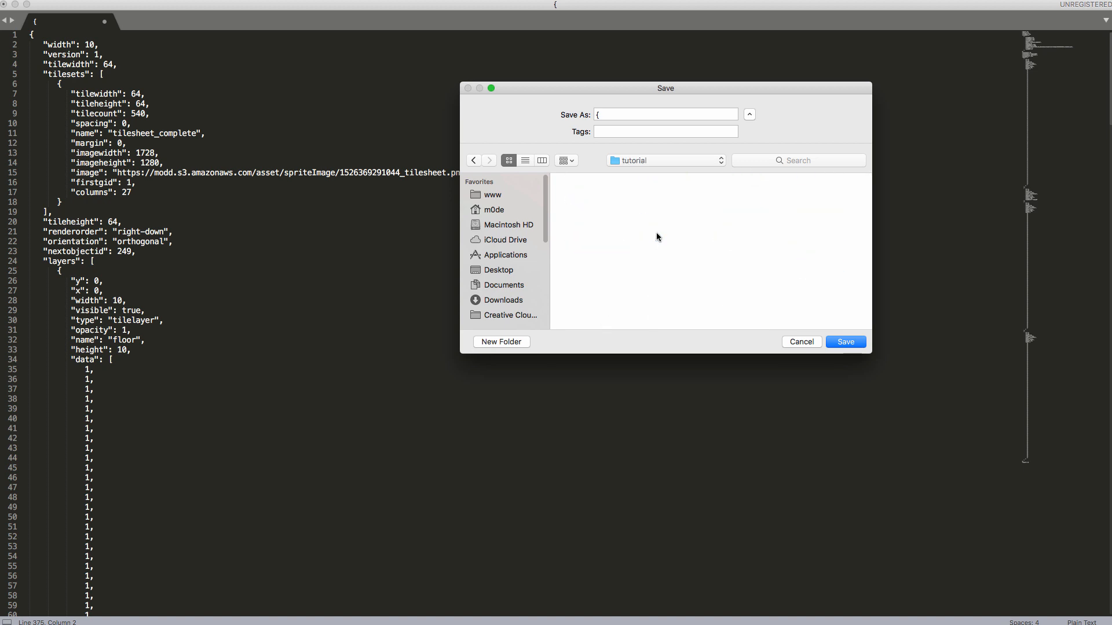
left_click(623, 110)
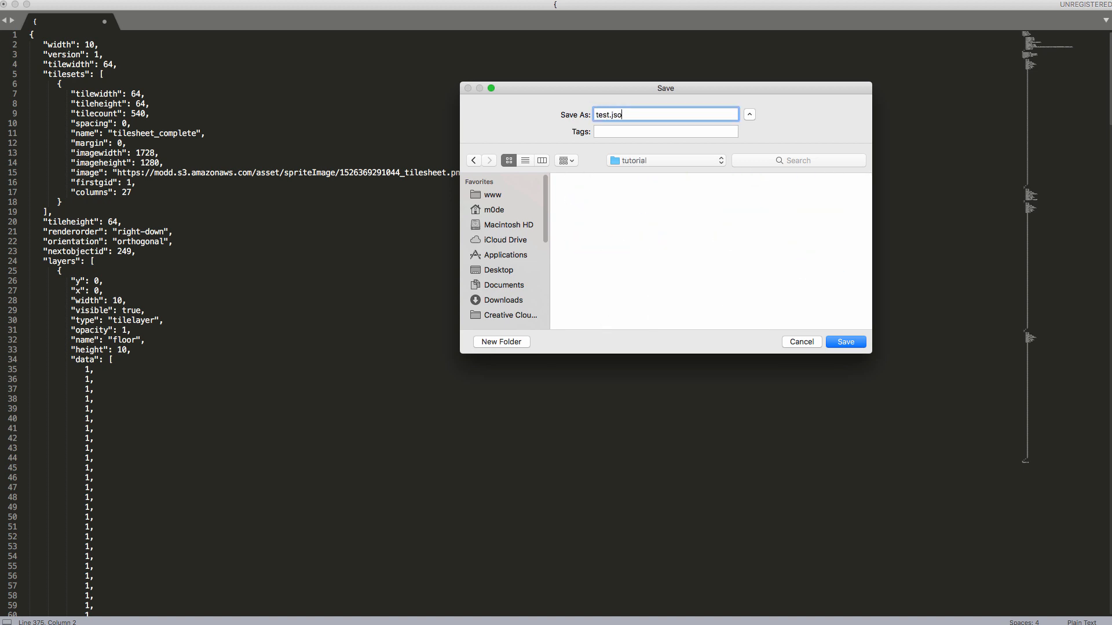
double_click(631, 114)
left_click(852, 343)
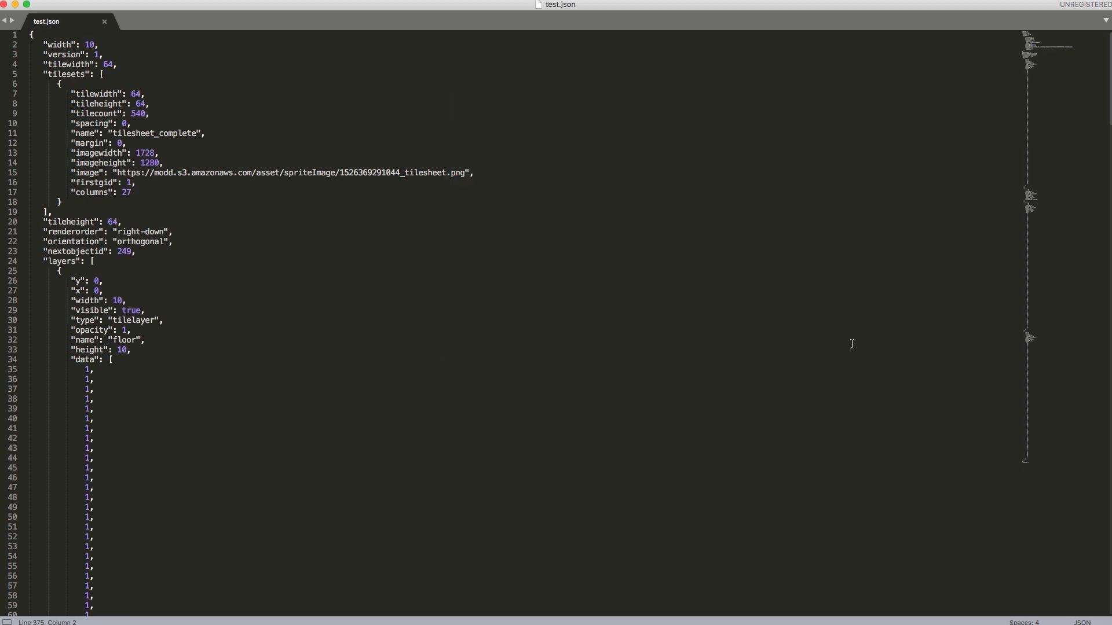
key("super+Tab")
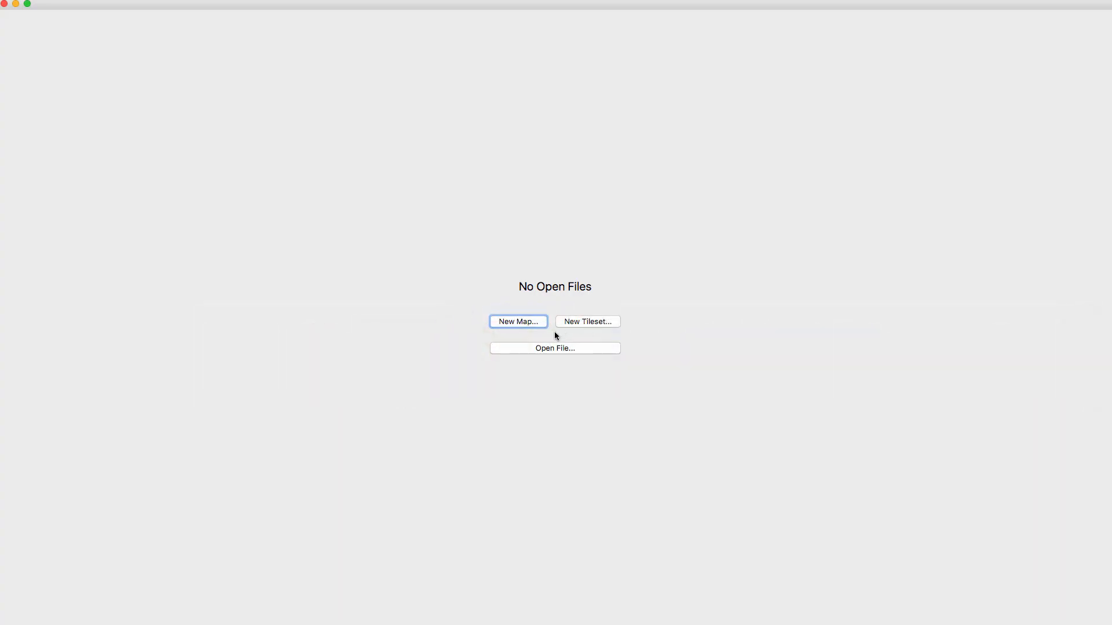
left_click(559, 347)
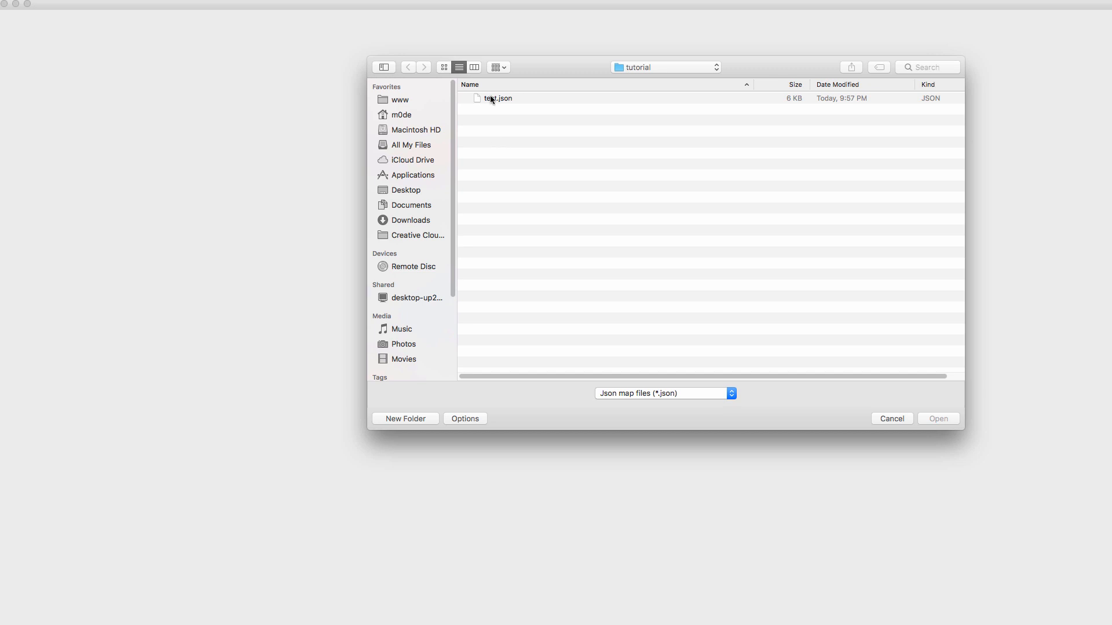
left_click(505, 99)
double_click(505, 98)
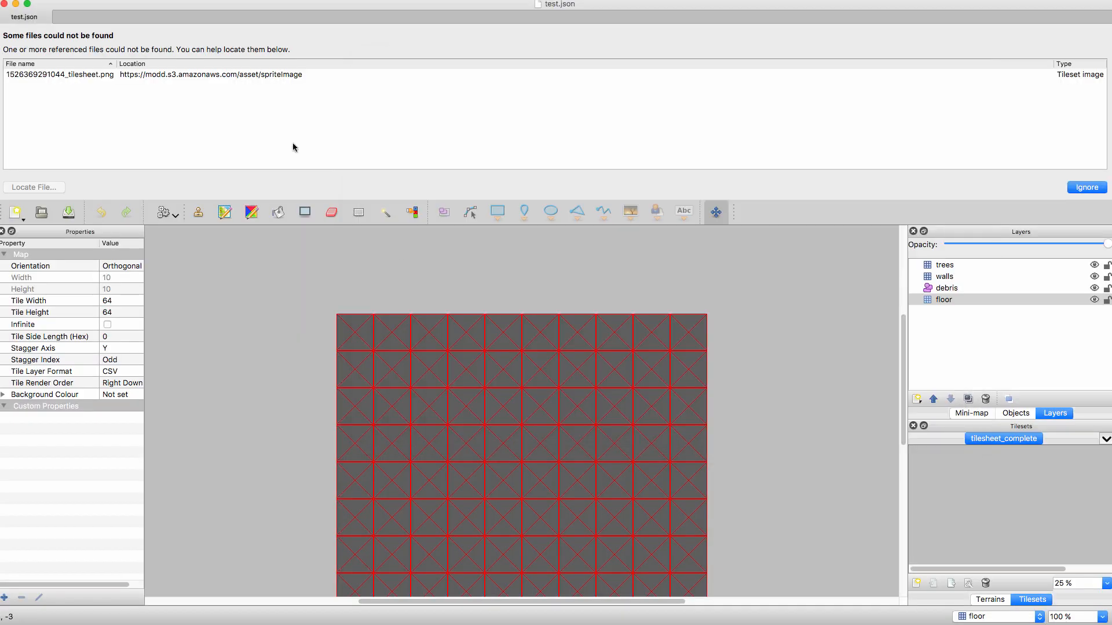
left_click(174, 76)
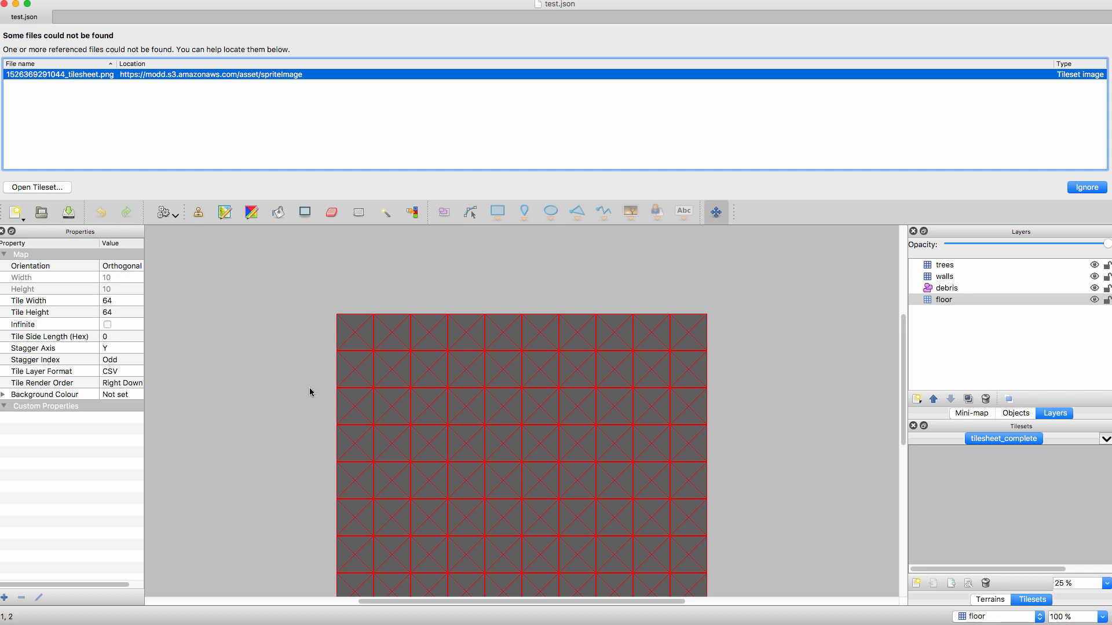
scroll(905, 377, "down", 5)
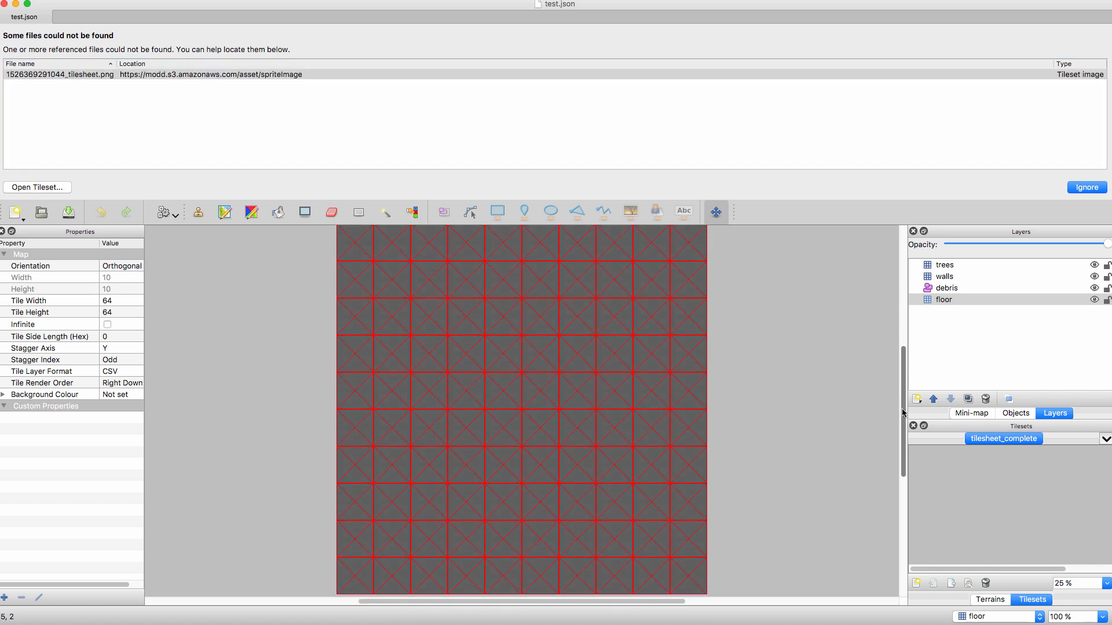
Step: Switch to the browser and show the general map settings with the game's tilesheet
key("super+Tab")
left_click(409, 369)
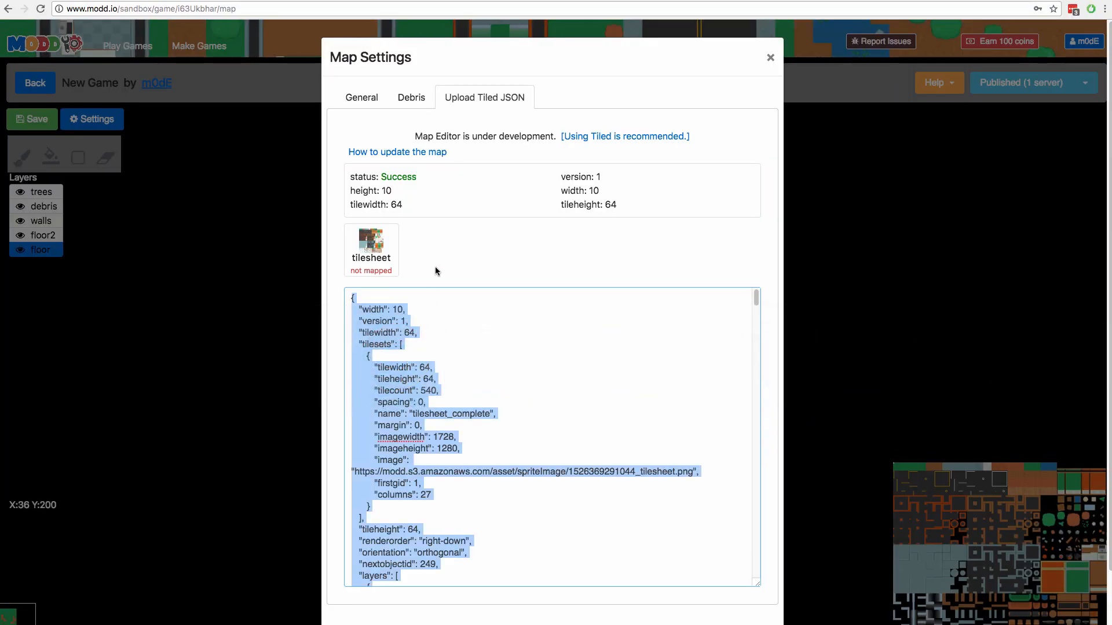
left_click(534, 255)
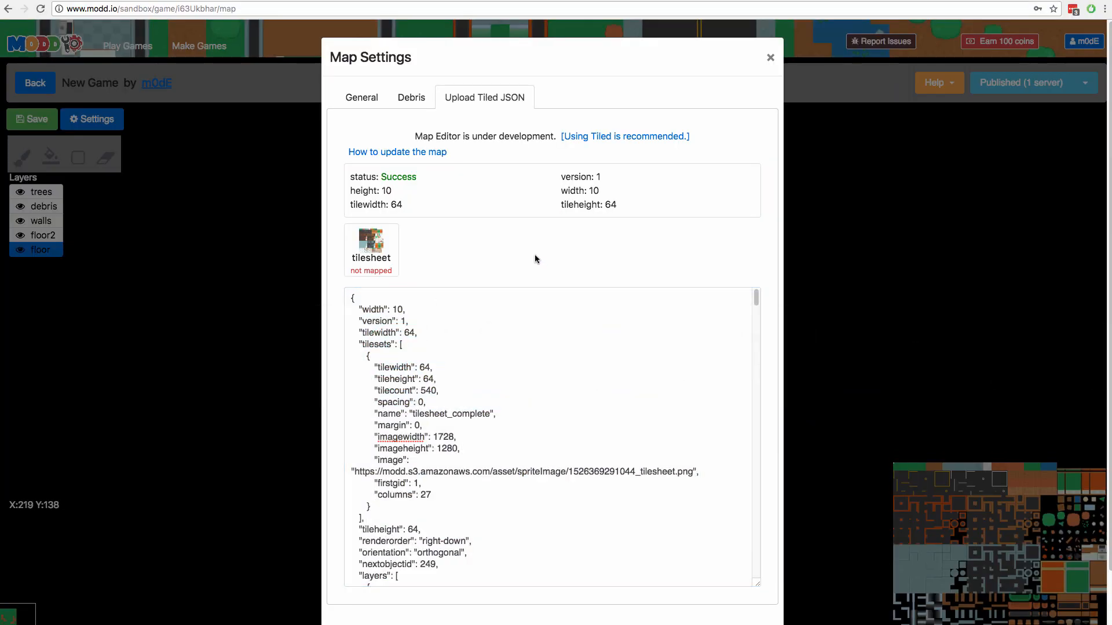
left_click(353, 98)
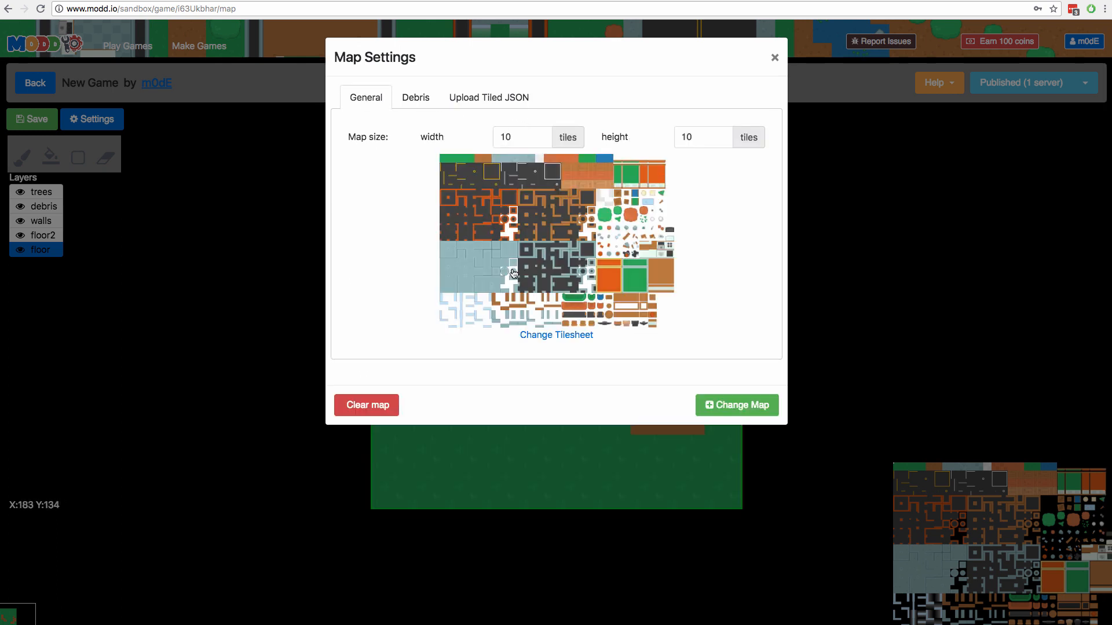
Step: Save the tilesheet image as tilesheet.png in the tutorial folder inside assets
right_click(537, 230)
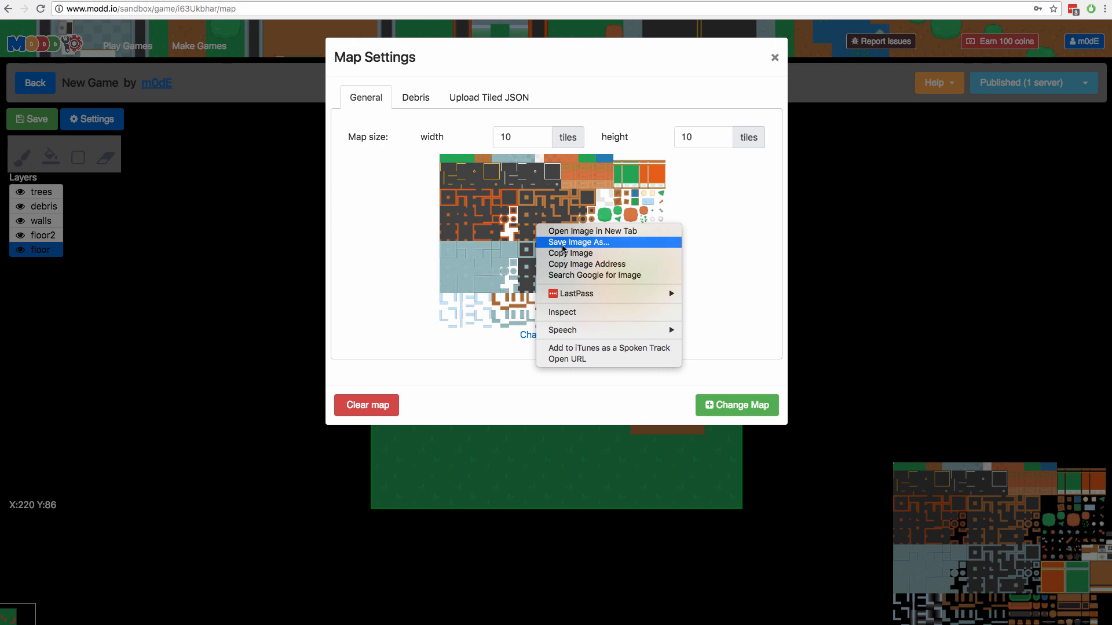
left_click(563, 243)
type("tu")
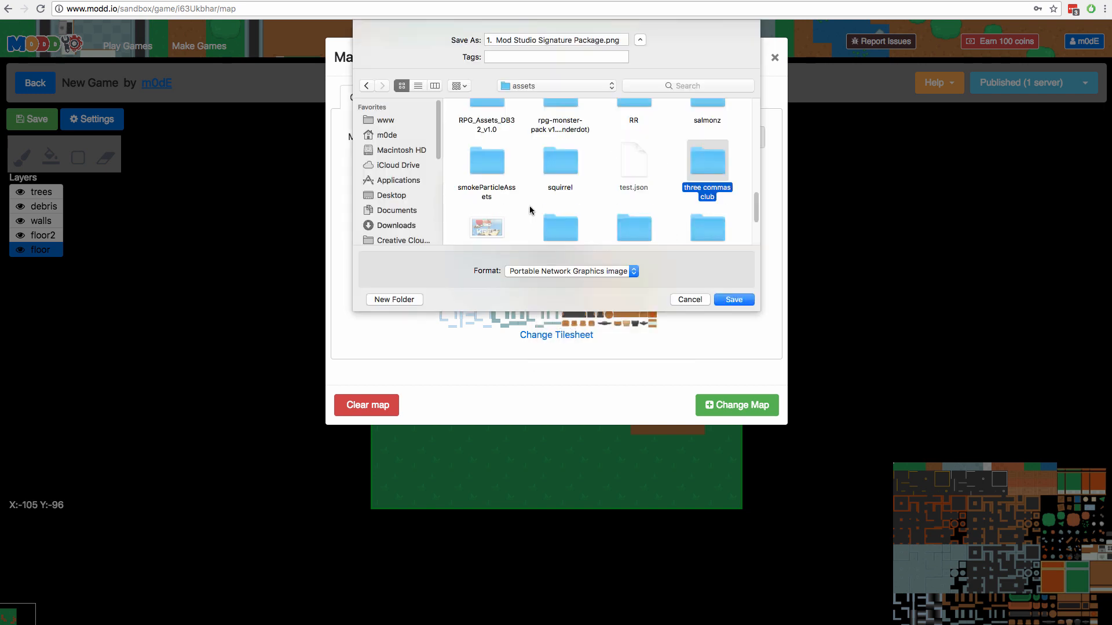
key("Return")
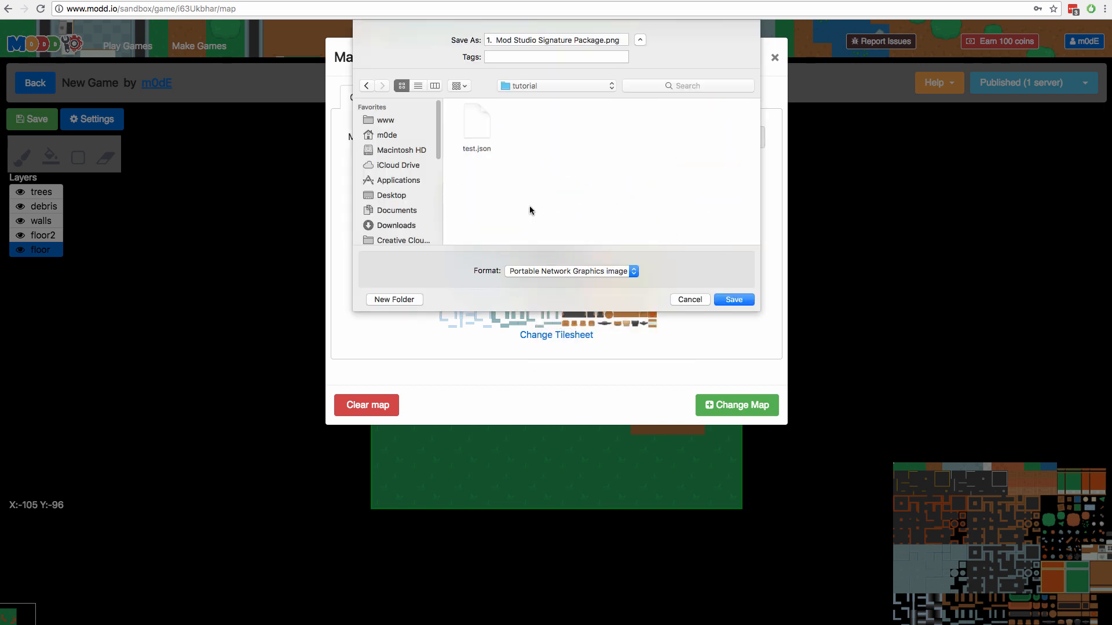
triple_click(549, 40)
key("BackSpace")
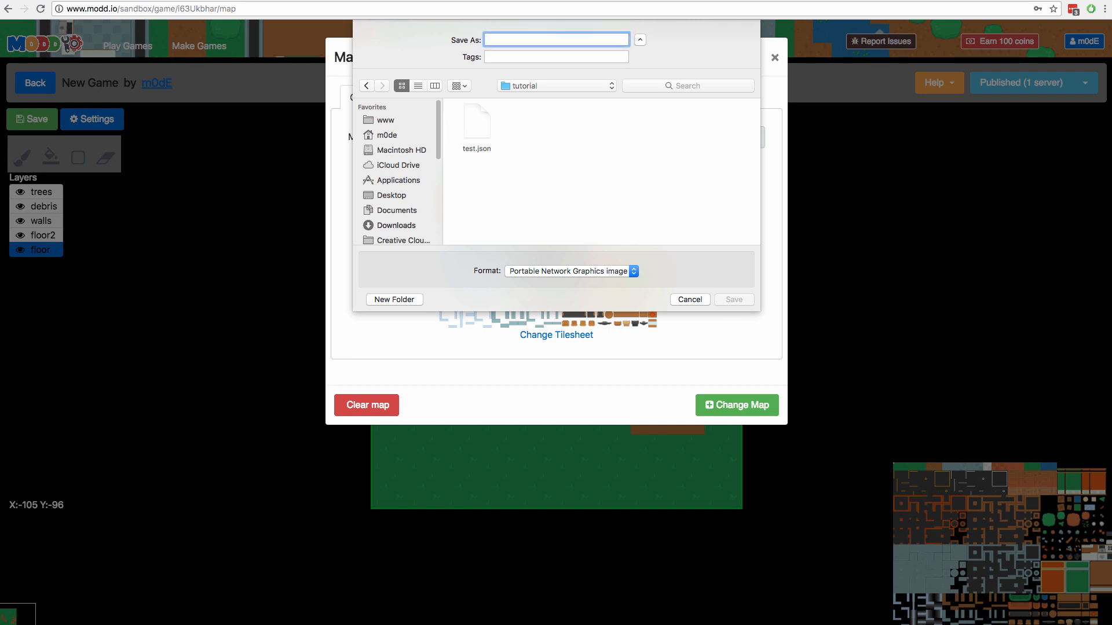
type("tilesheet.png")
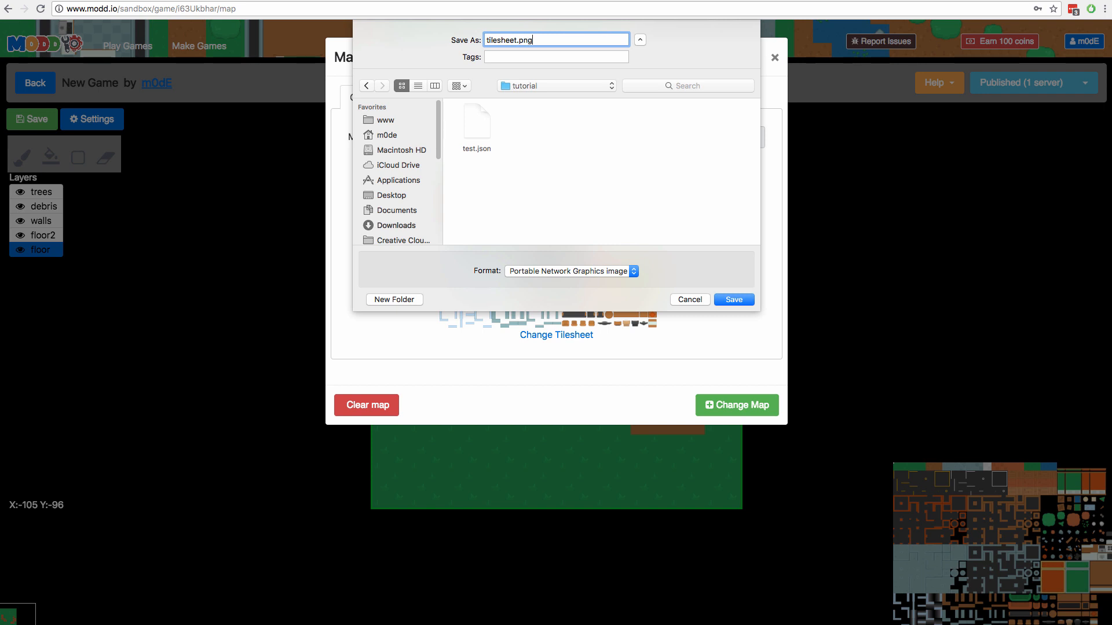
left_click(750, 300)
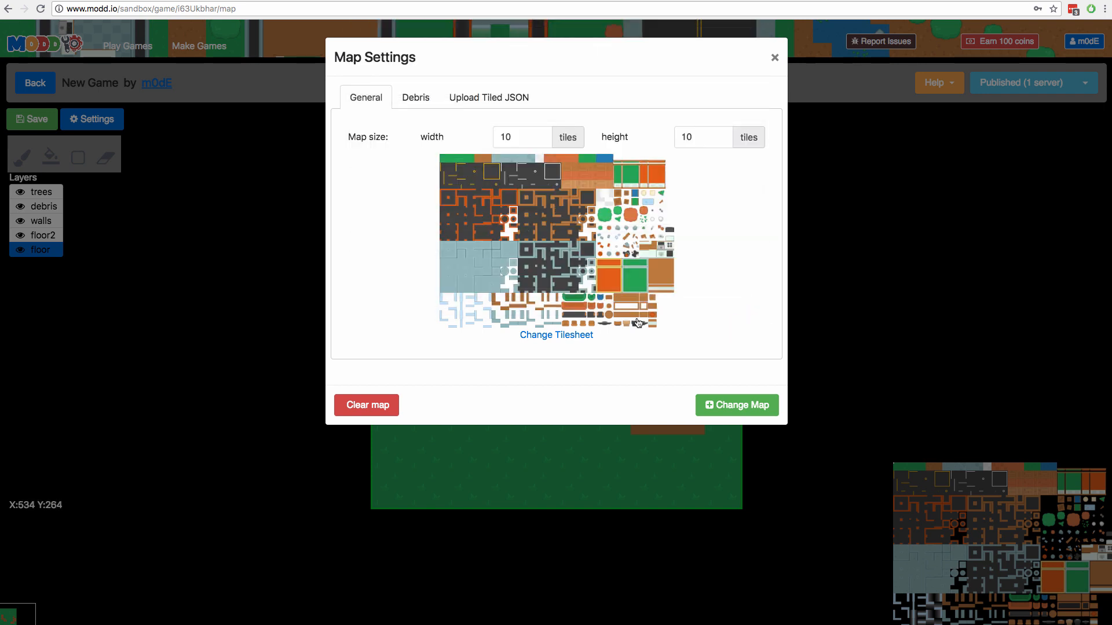
key("super+Tab")
key("super+Tab")
left_click(313, 393)
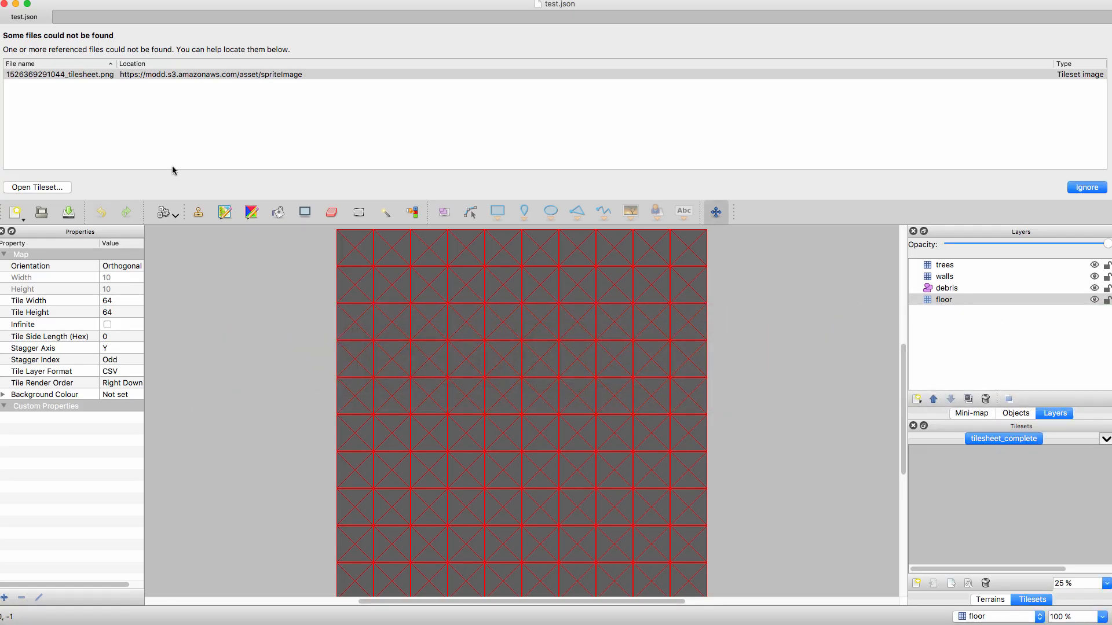
left_click(163, 76)
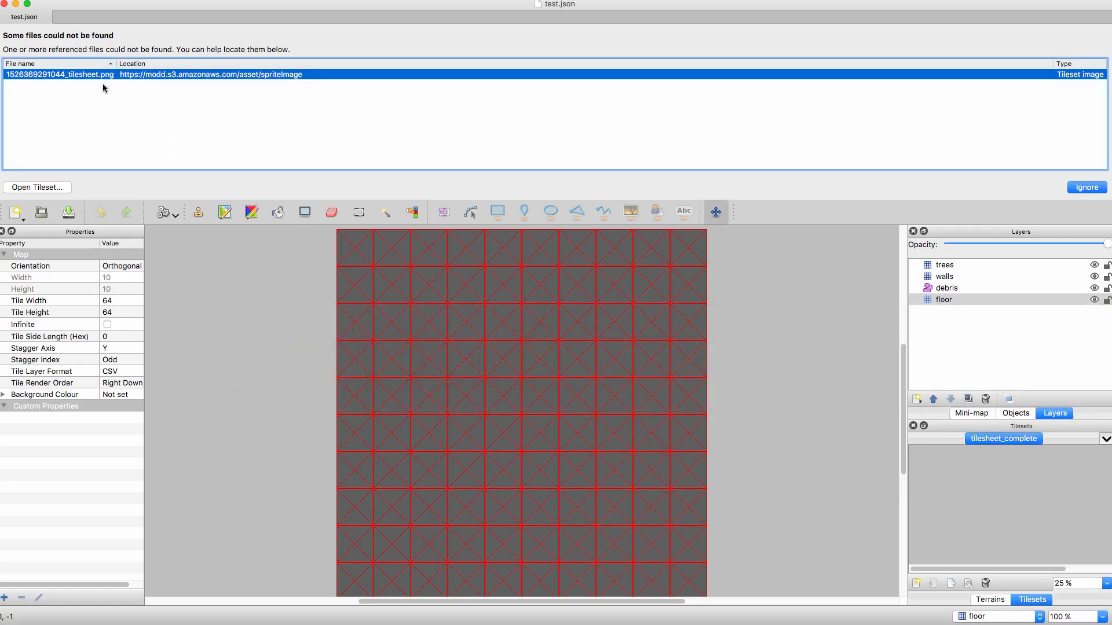
left_click(46, 188)
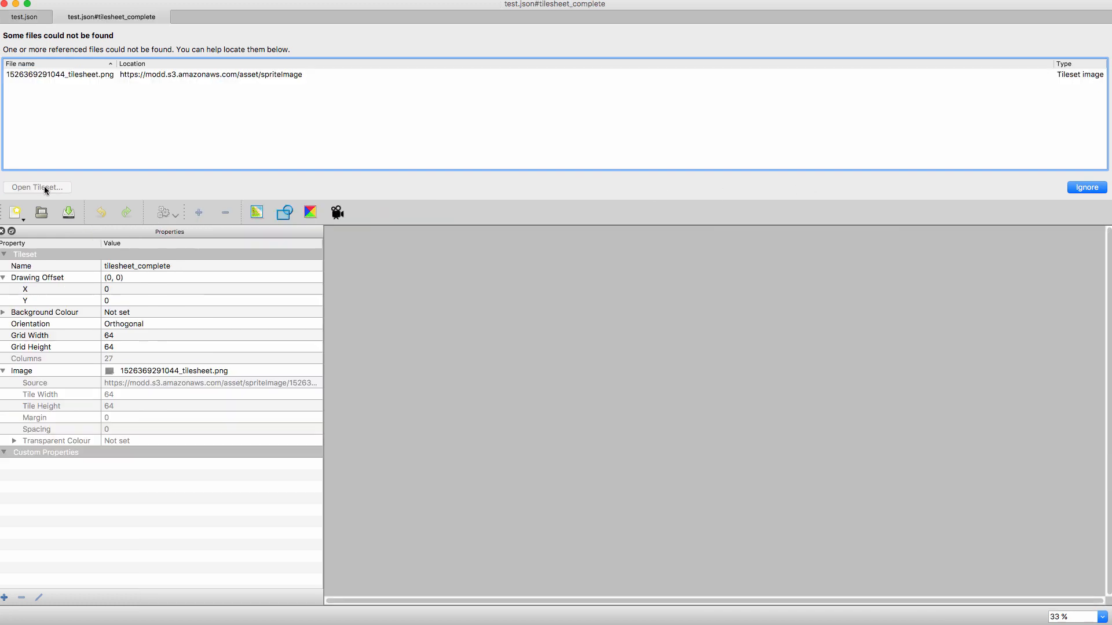
Step: Locate the missing tileset image by choosing tilesheet.png from the tutorial folder inside assets
double_click(125, 74)
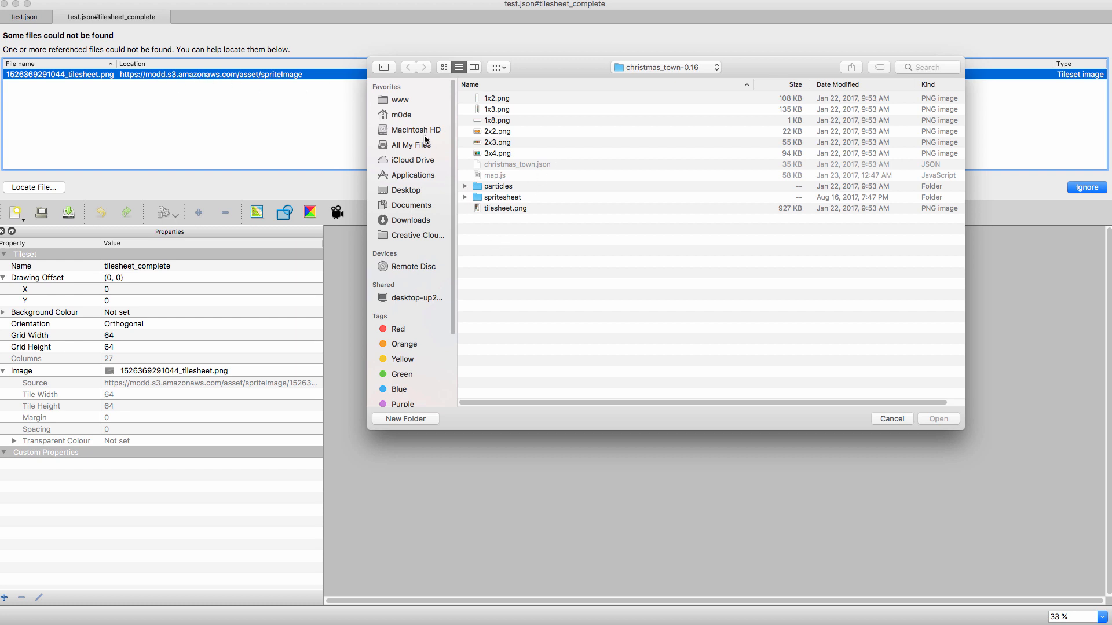
left_click(443, 68)
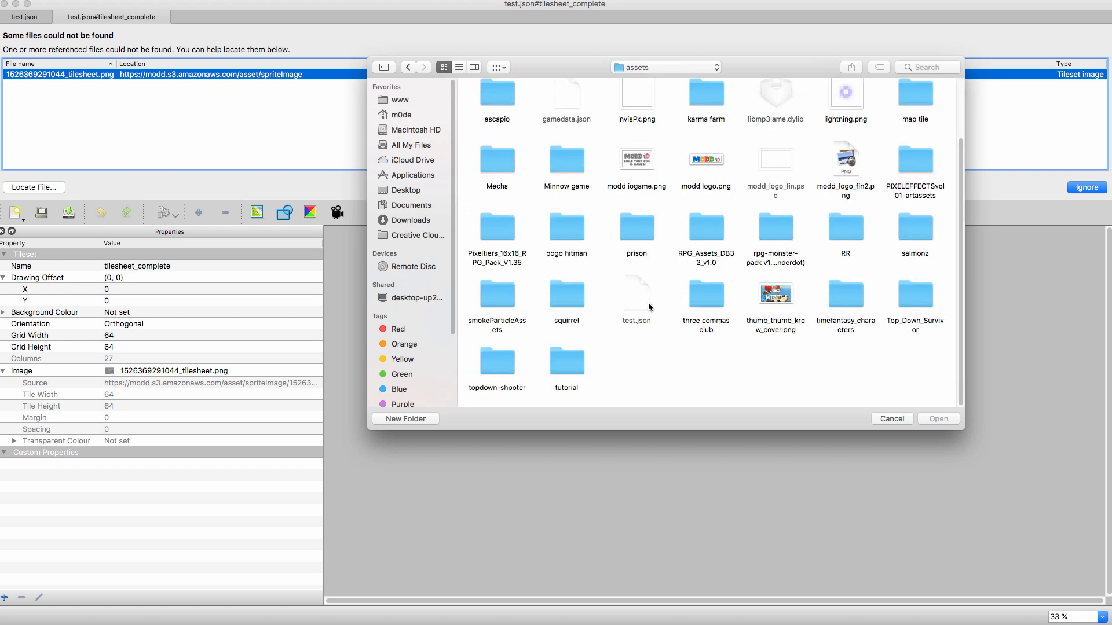
left_click(568, 361)
double_click(568, 362)
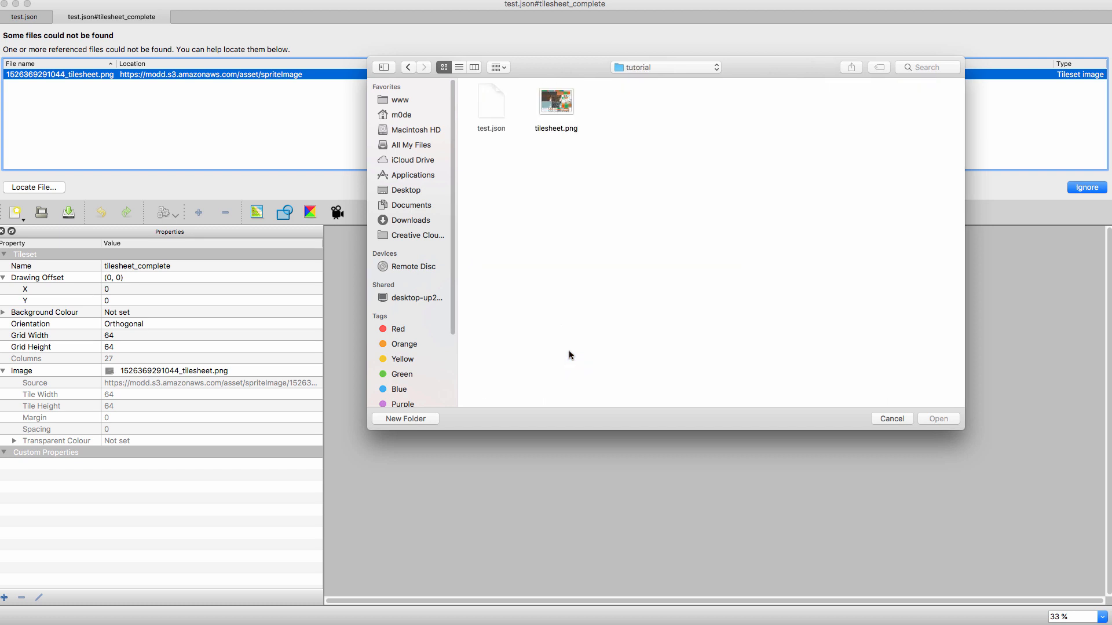
left_click(554, 113)
double_click(559, 137)
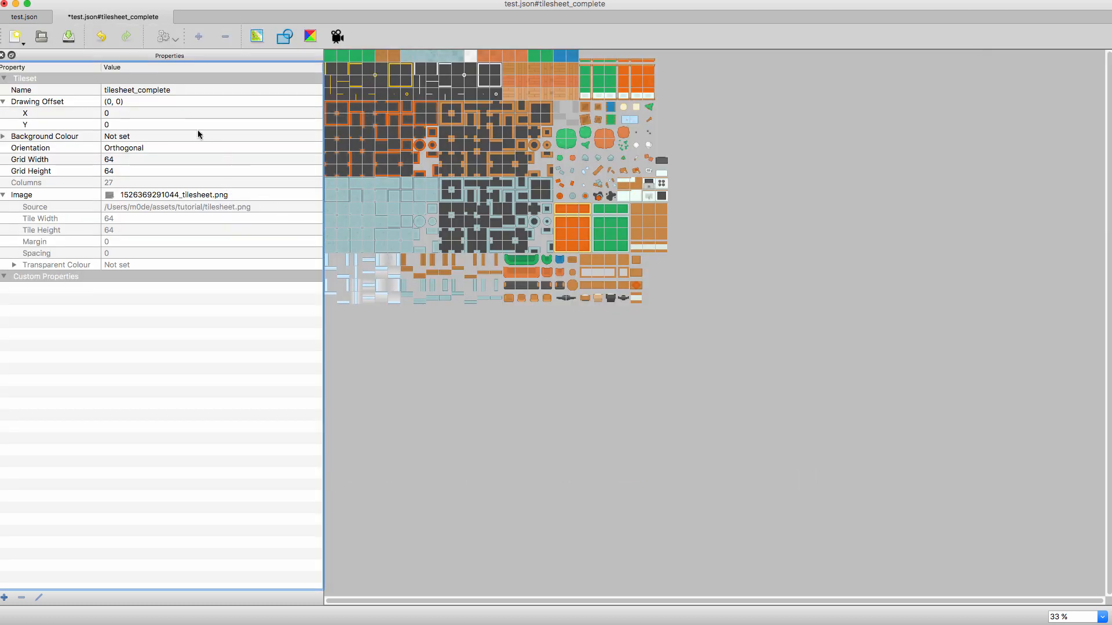
Step: Return to the test.json map and widen the area that holds the layers and tilesets
left_click(25, 17)
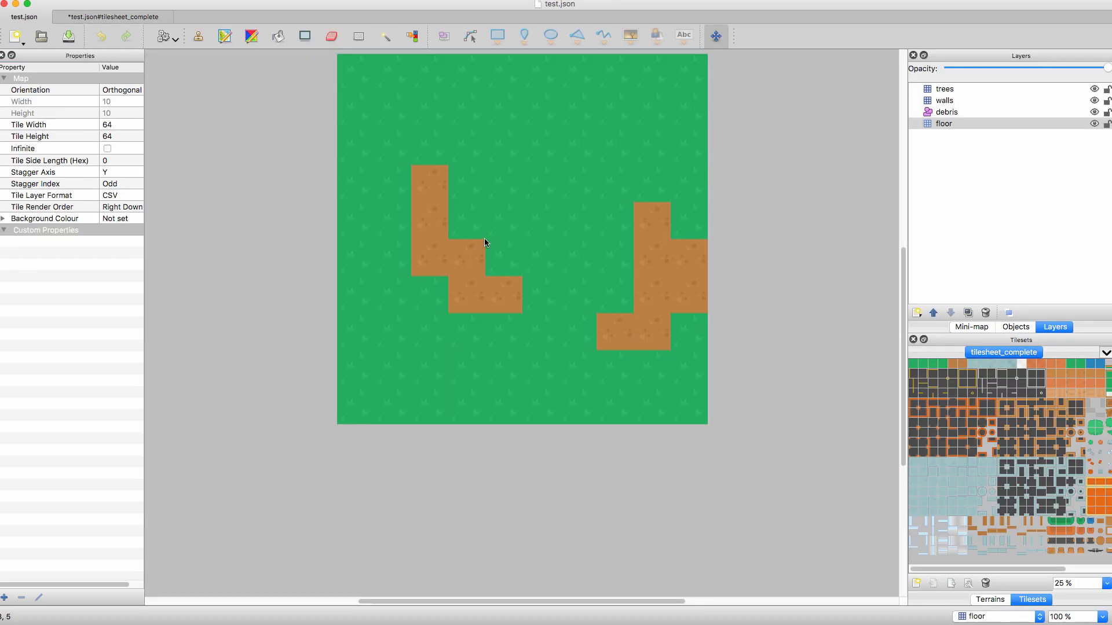
scroll(486, 255, "up", 2)
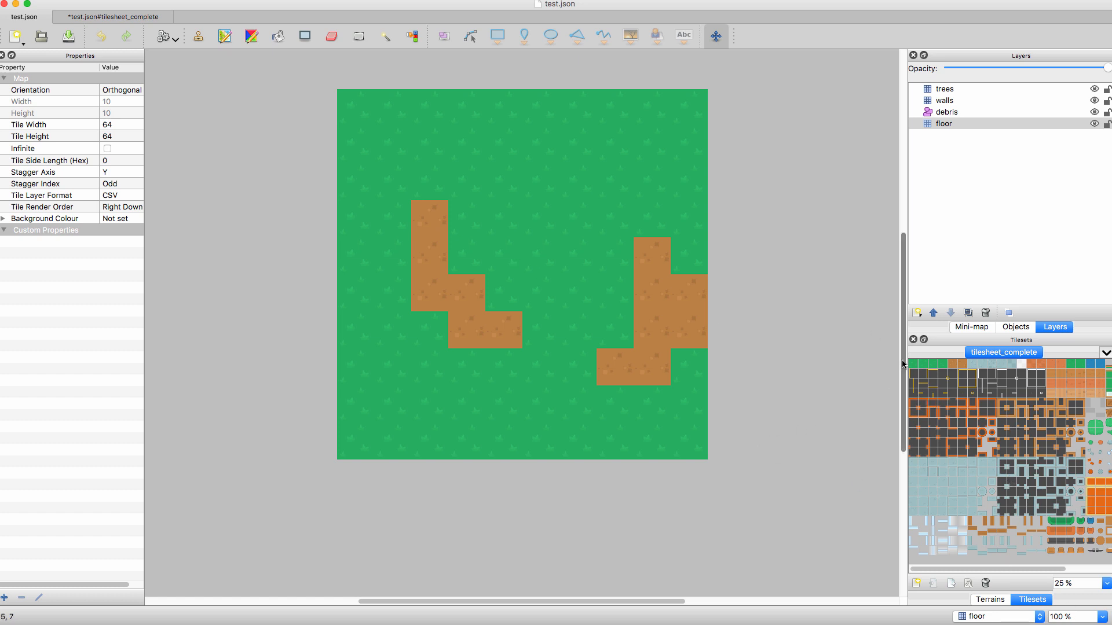
left_click_drag(905, 361, 800, 362)
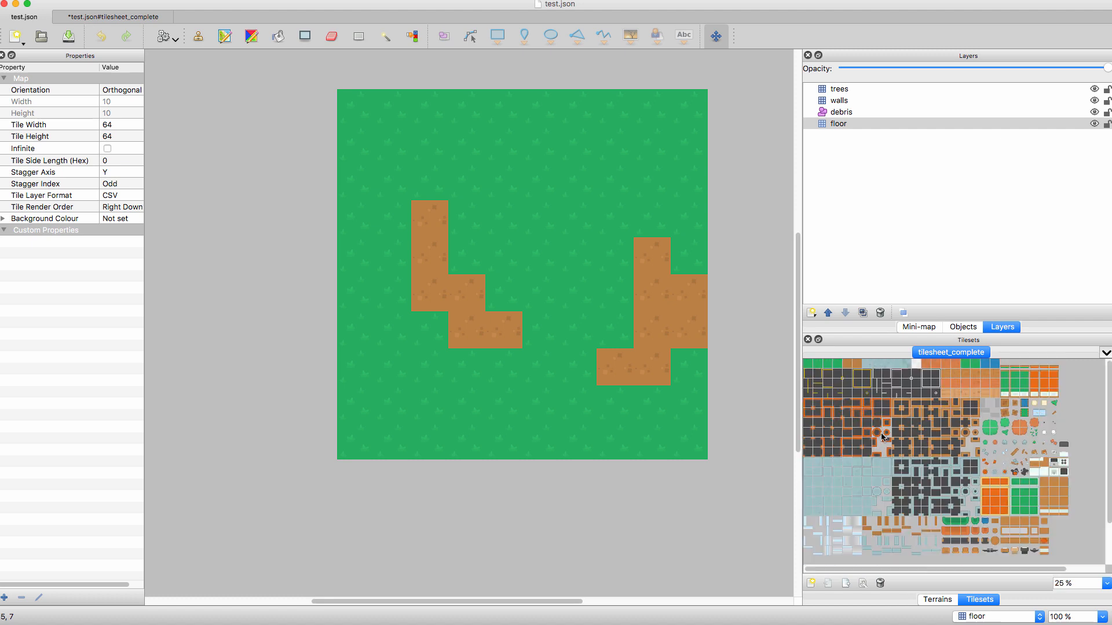
Step: Go through the map's trees, walls, debris and floor layers one by one
left_click(855, 89)
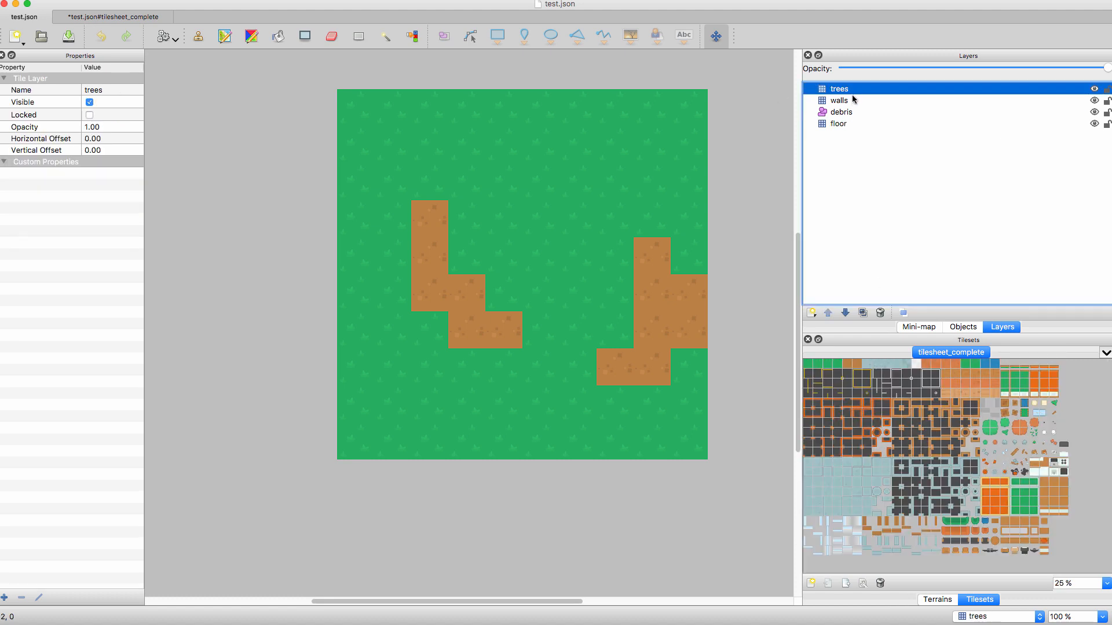
left_click(854, 100)
left_click(854, 112)
left_click(856, 123)
left_click(856, 89)
left_click(855, 101)
left_click(878, 113)
Step: Add a tile layer named floor2 directly above the floor layer
left_click(877, 123)
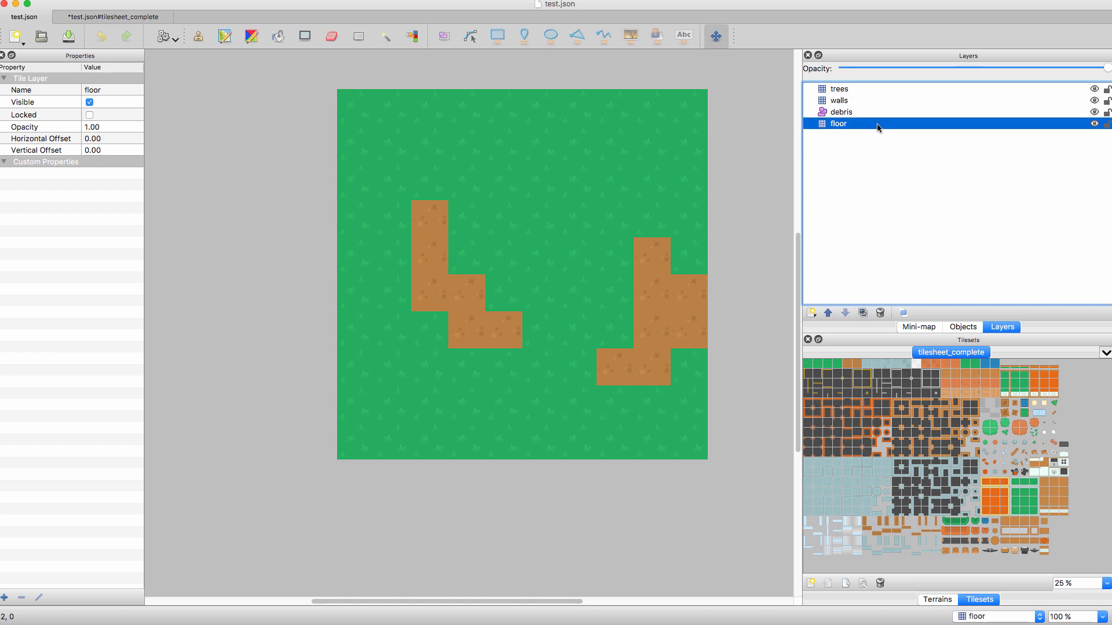
right_click(878, 125)
mouse_move(891, 133)
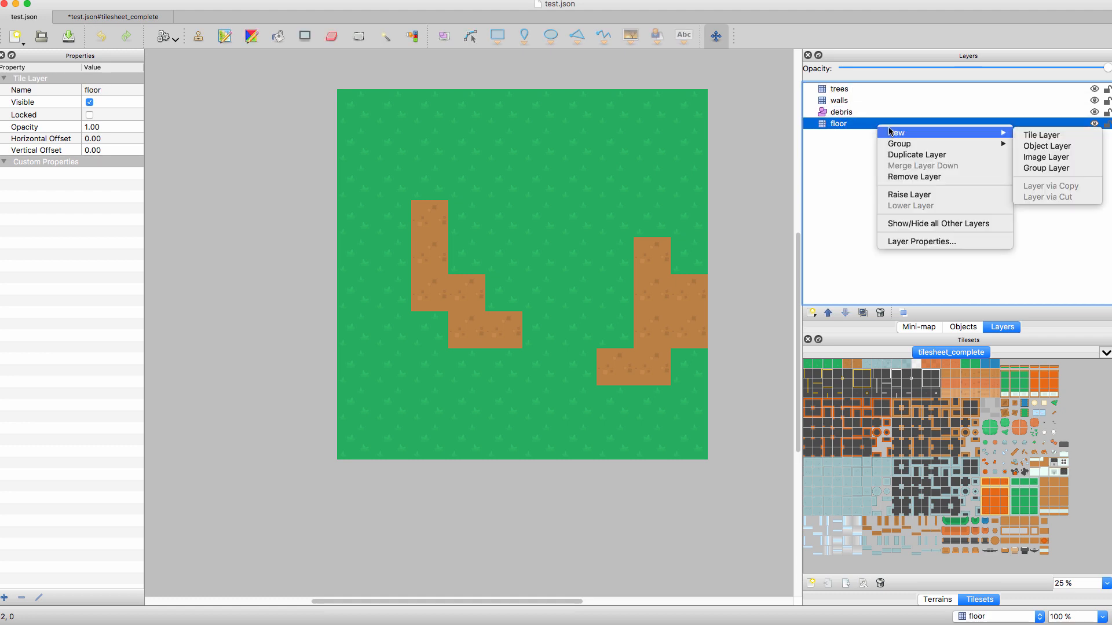
left_click(1054, 134)
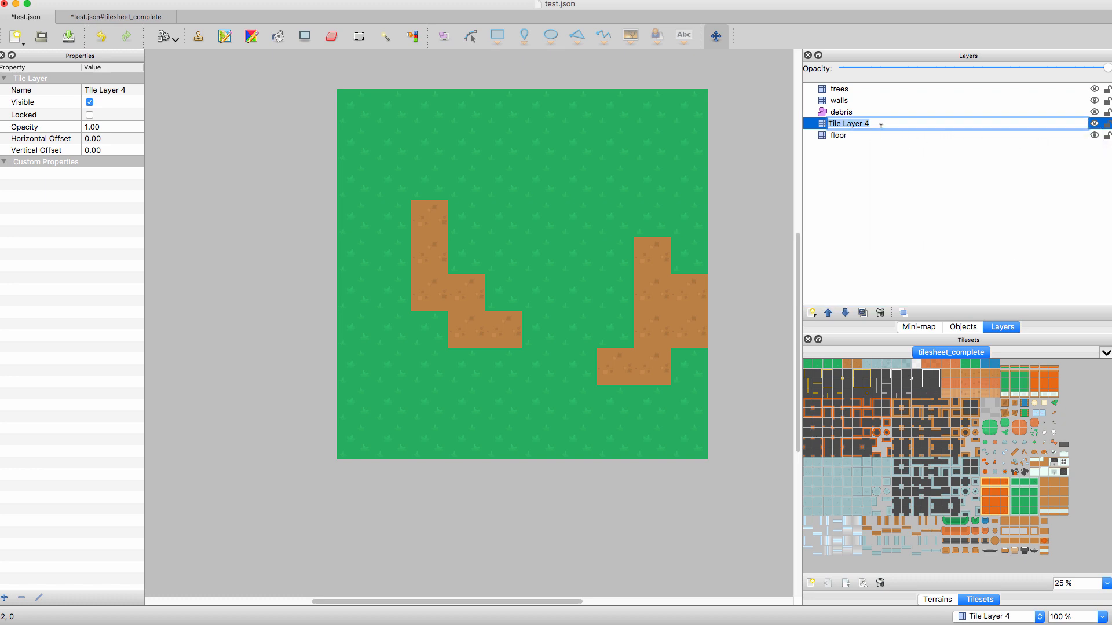
type("floor2")
key("Return")
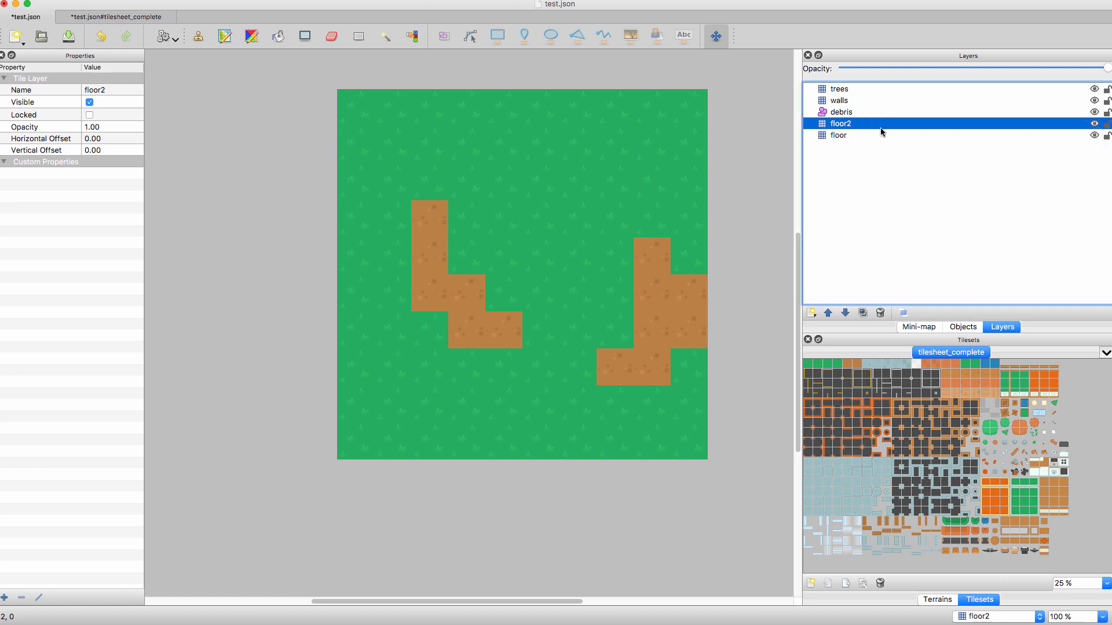
Step: Review the layer order from trees, walls and debris down to floor2 and floor
left_click(861, 90)
left_click(858, 102)
left_click(856, 113)
left_click(854, 124)
left_click(855, 138)
left_click(854, 124)
left_click(839, 90)
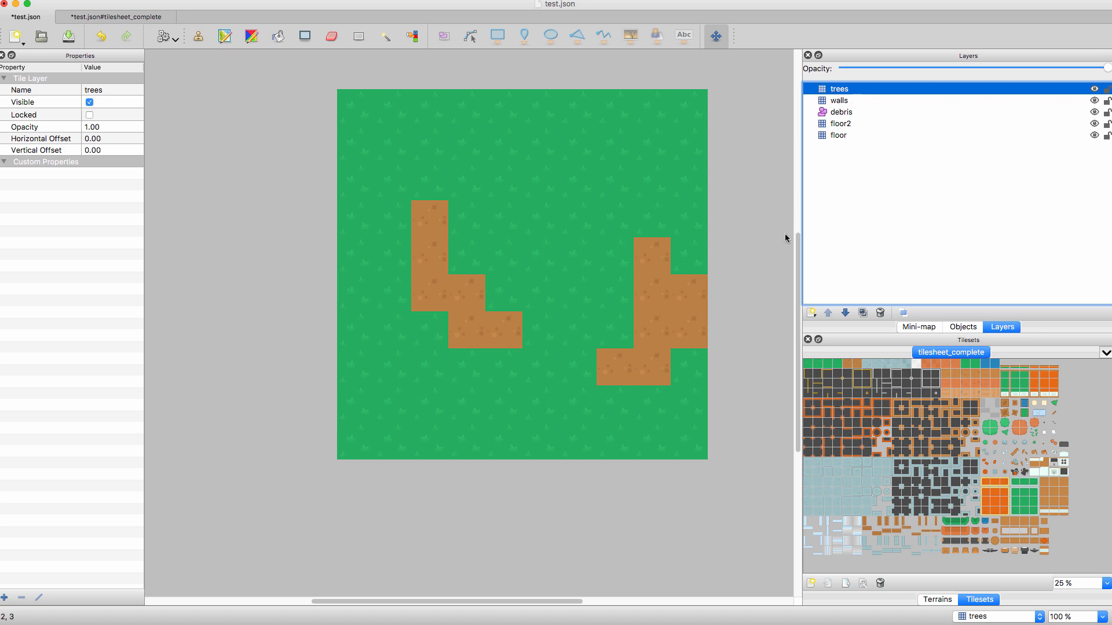
Step: On the floor layer, paint grass over the stepped end of the left dirt path and orange checkered tiles between the two dirt paths
left_click(847, 137)
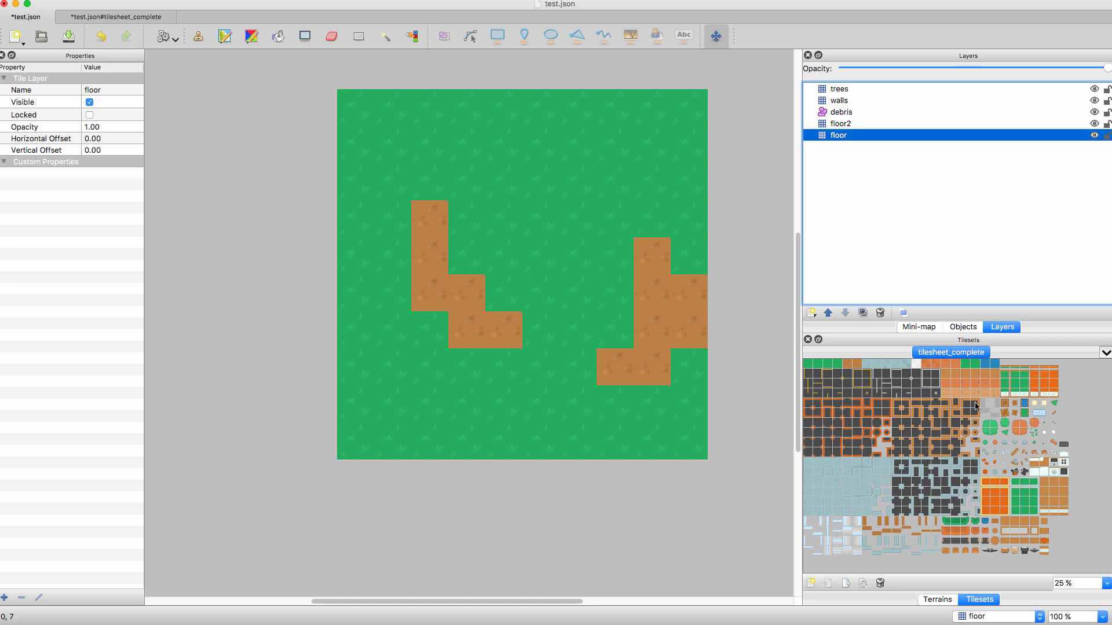
left_click(827, 363)
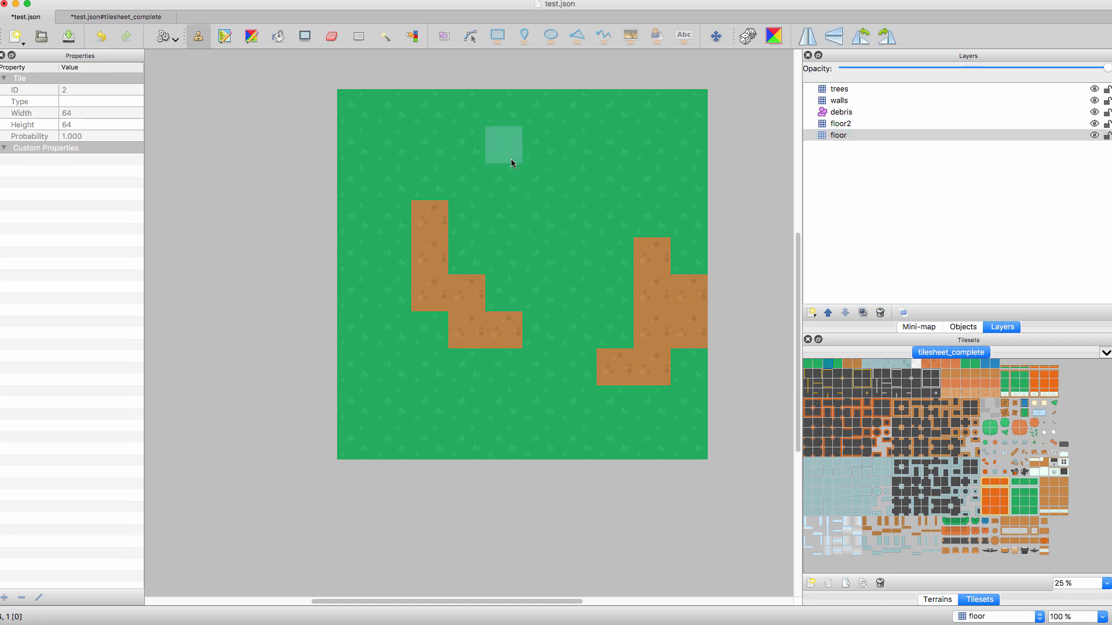
left_click_drag(547, 256, 467, 313)
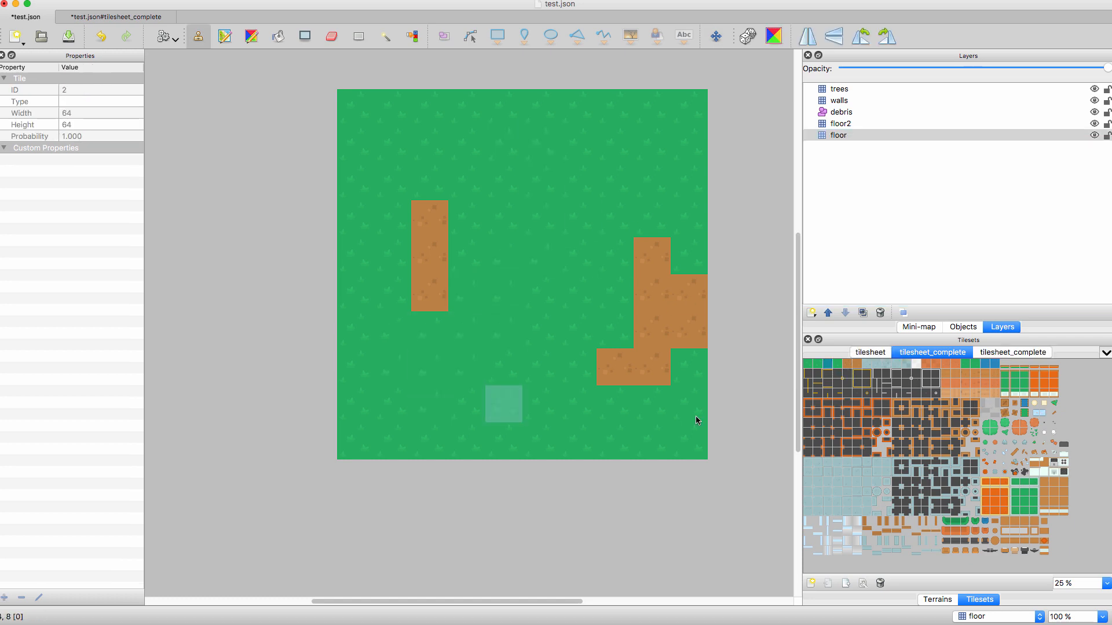
left_click(925, 364)
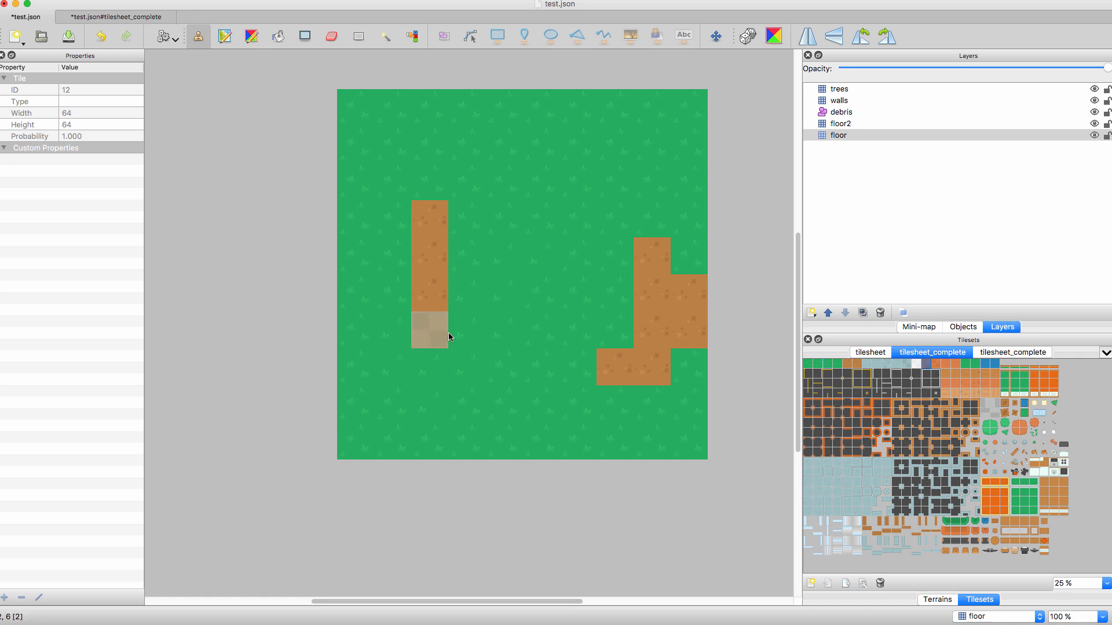
mouse_move(440, 333)
left_mouse_down()
mouse_move(562, 319)
mouse_move(578, 293)
left_mouse_up()
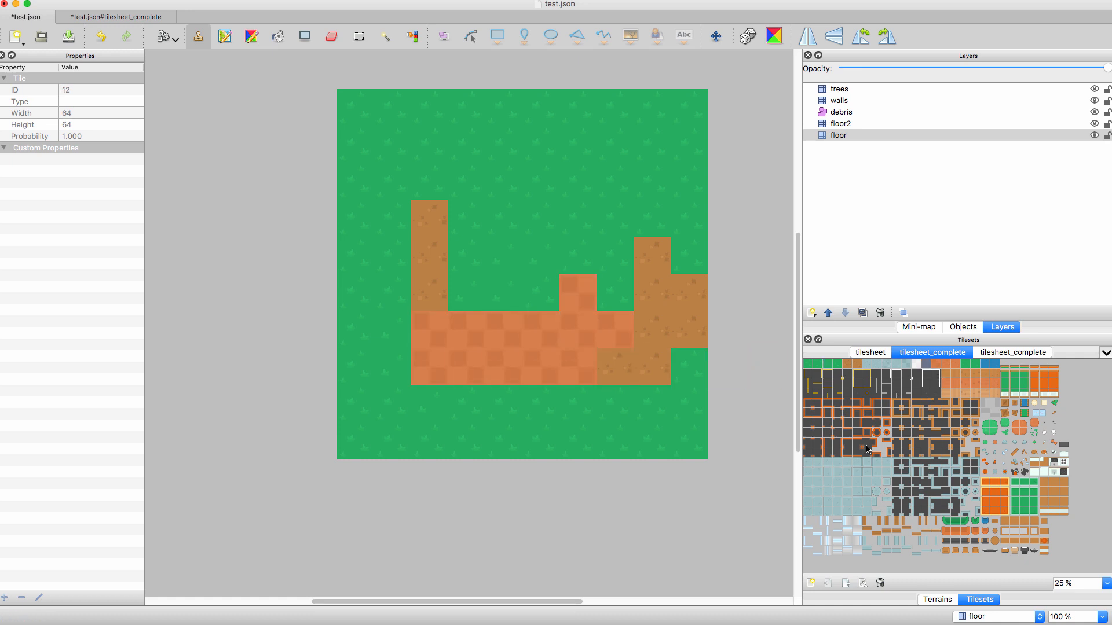
Step: On the floor2 layer, stamp the three-tile orange rug with a cream border directly above the orange checkered floor, between the dirt paths
left_click(839, 124)
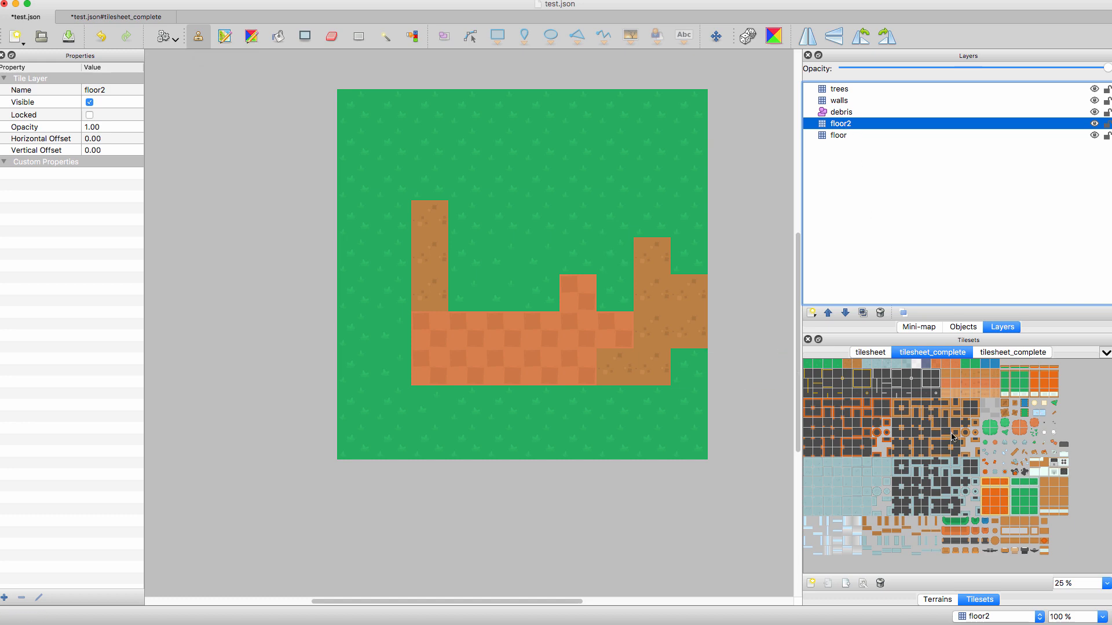
left_click(1009, 432)
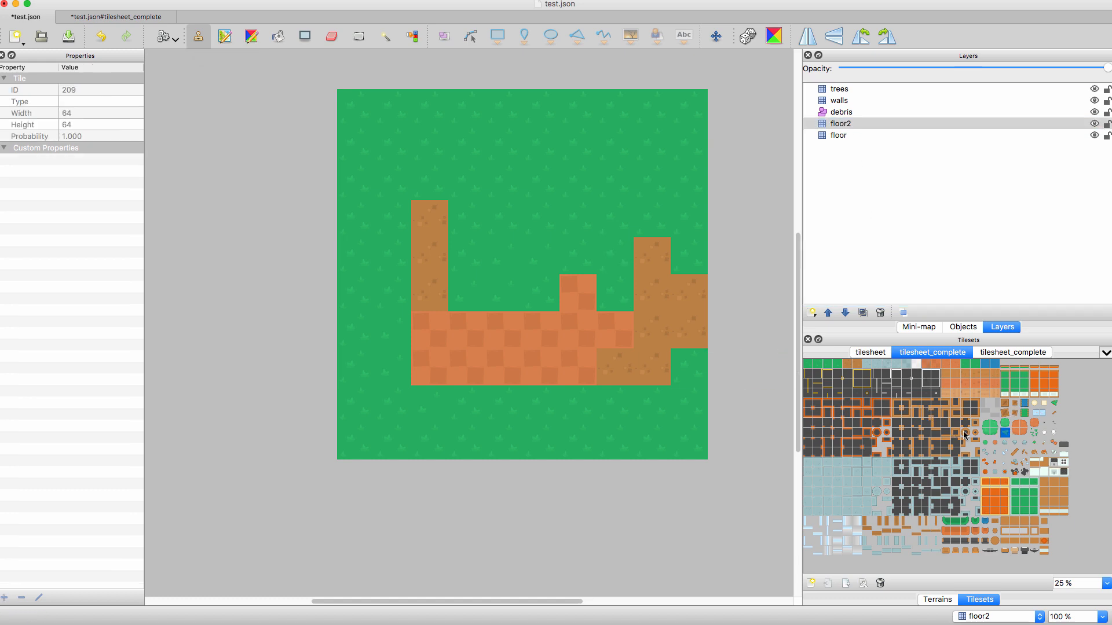
scroll(1008, 431, "up", 1, "ctrl")
scroll(1078, 570, "right", 2)
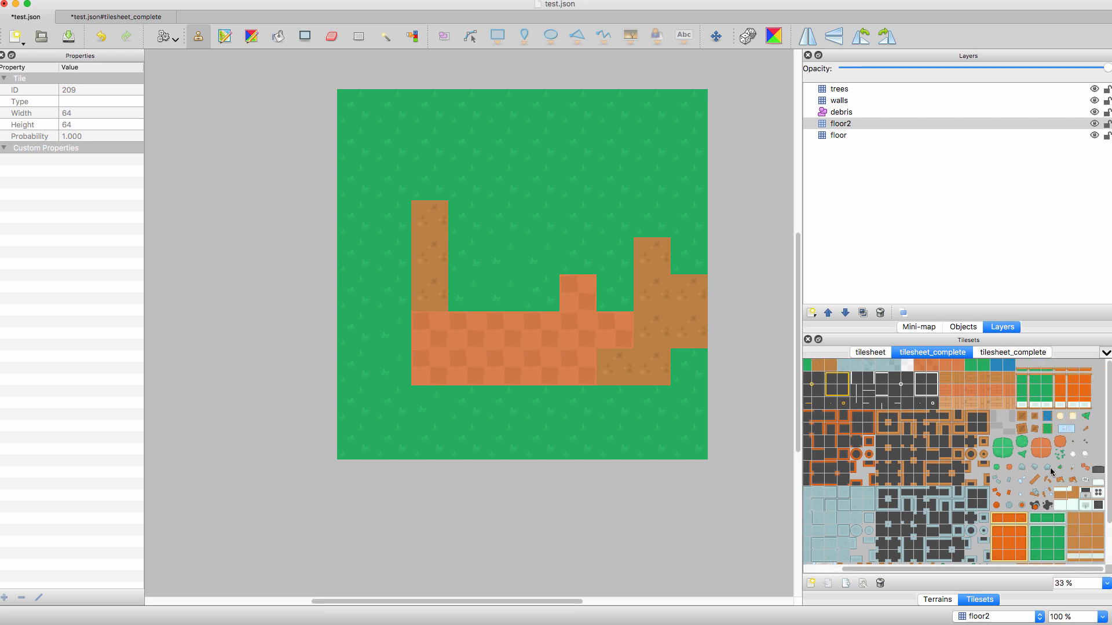
scroll(1050, 470, "up", 1, "ctrl")
scroll(1058, 483, "down", 2)
left_click_drag(1001, 569, 1072, 569)
scroll(1060, 538, "down", 4)
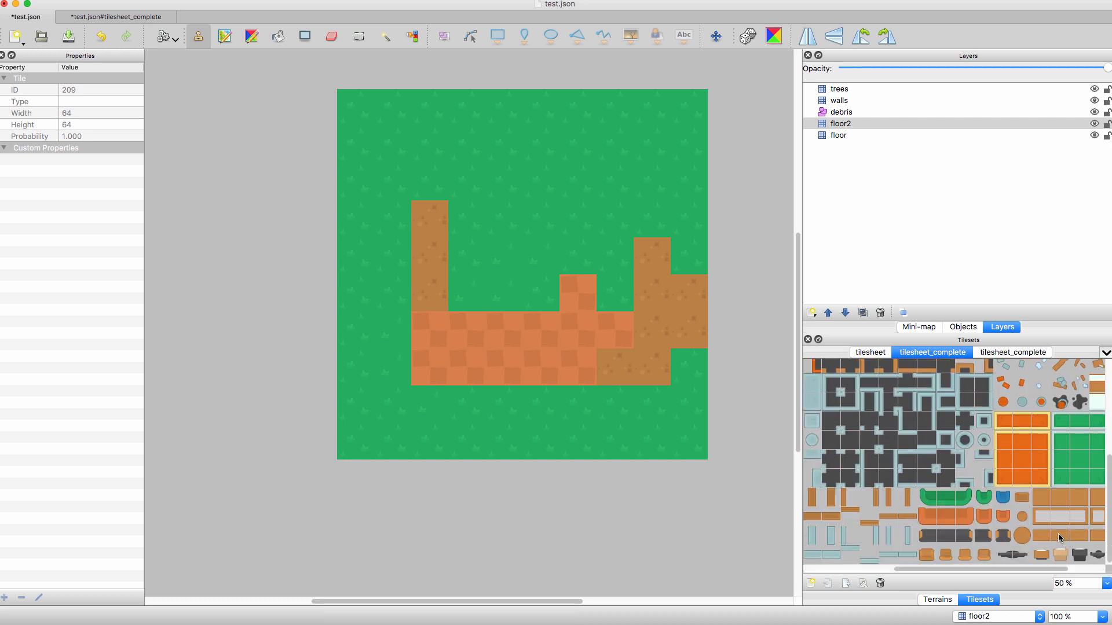
left_click_drag(1009, 422, 1039, 427)
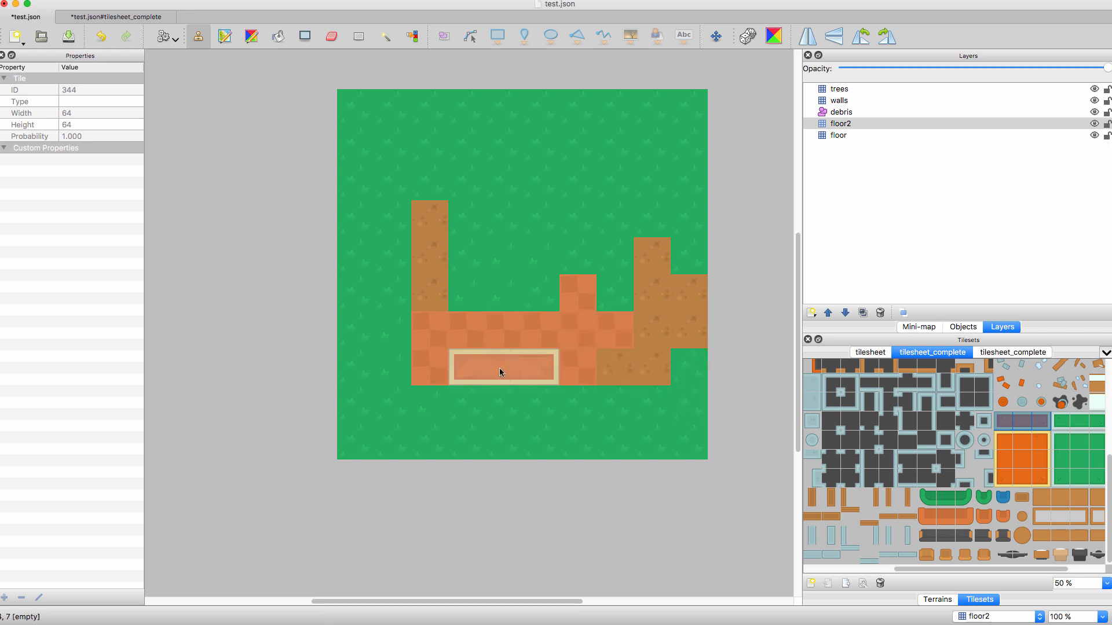
left_click(541, 286)
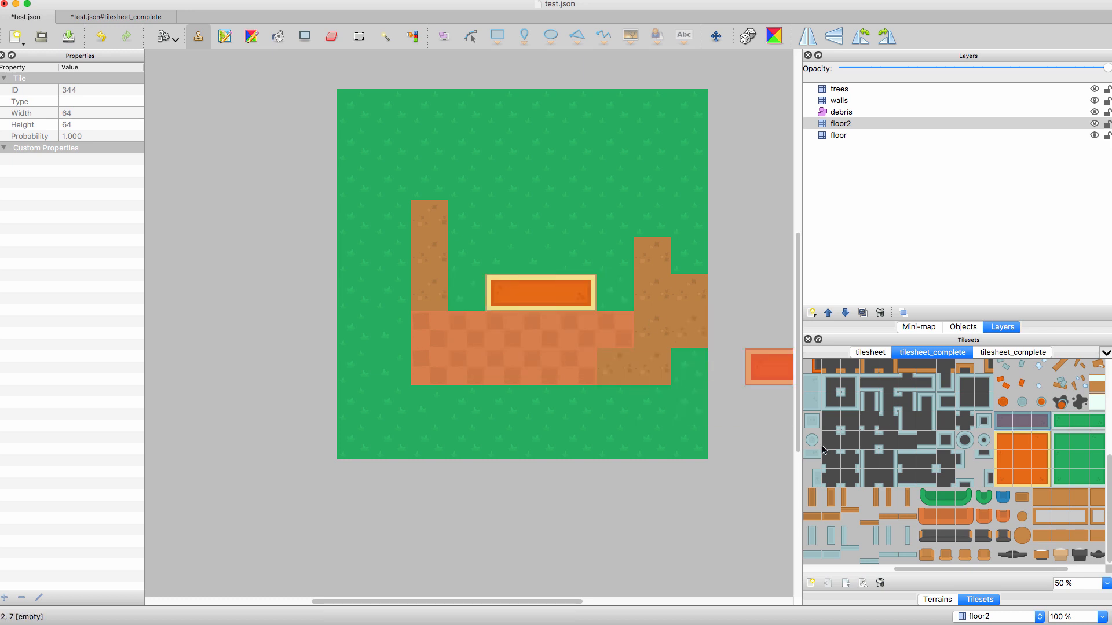
Step: On the trees layer, place the large green two-by-two tree so it overlaps the left end of the orange rug
left_click(848, 128)
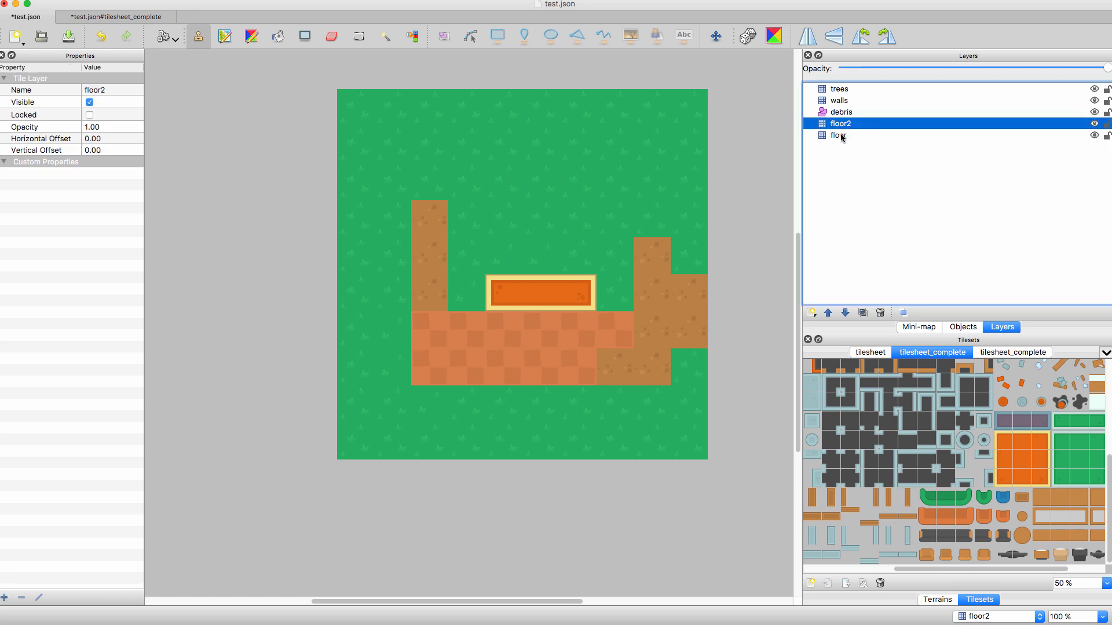
left_click(842, 137)
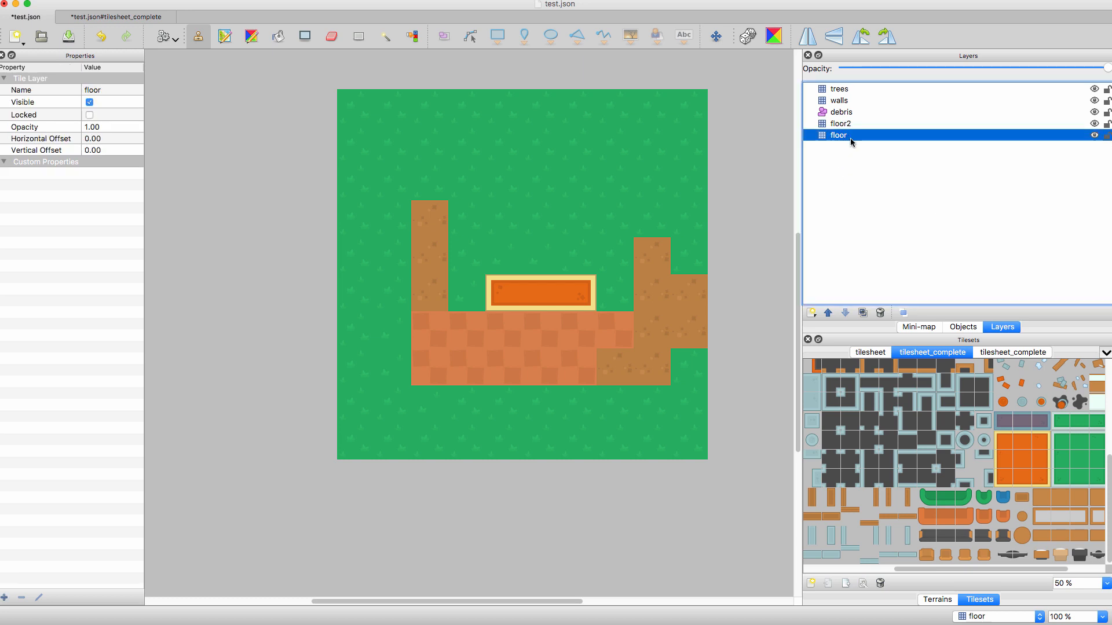
left_click(853, 91)
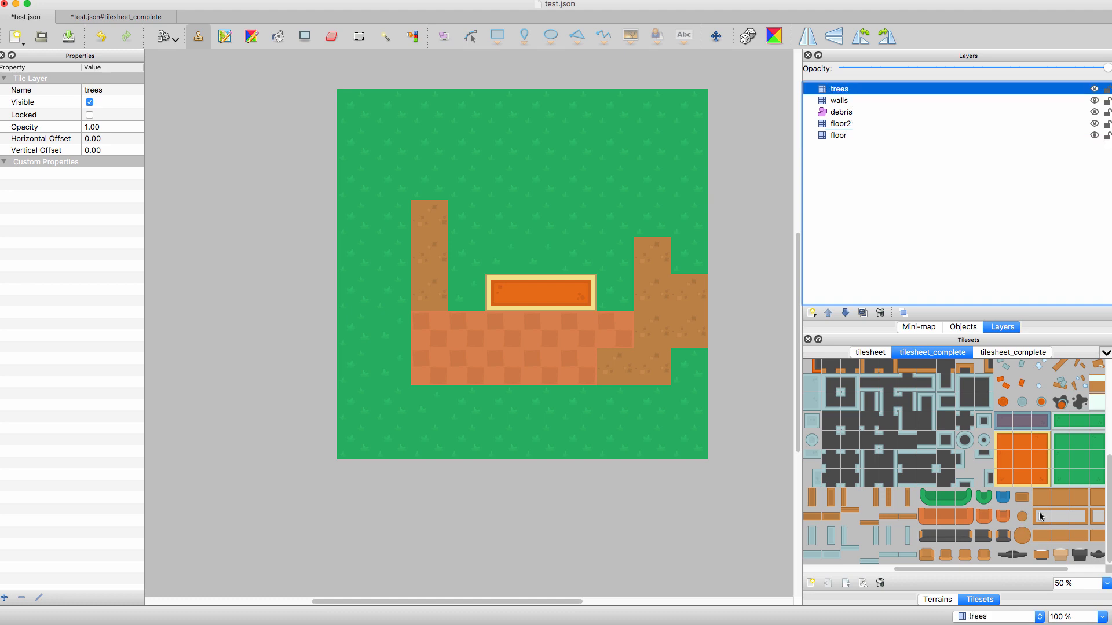
left_click(1085, 563)
scroll(1082, 562, "right", 3)
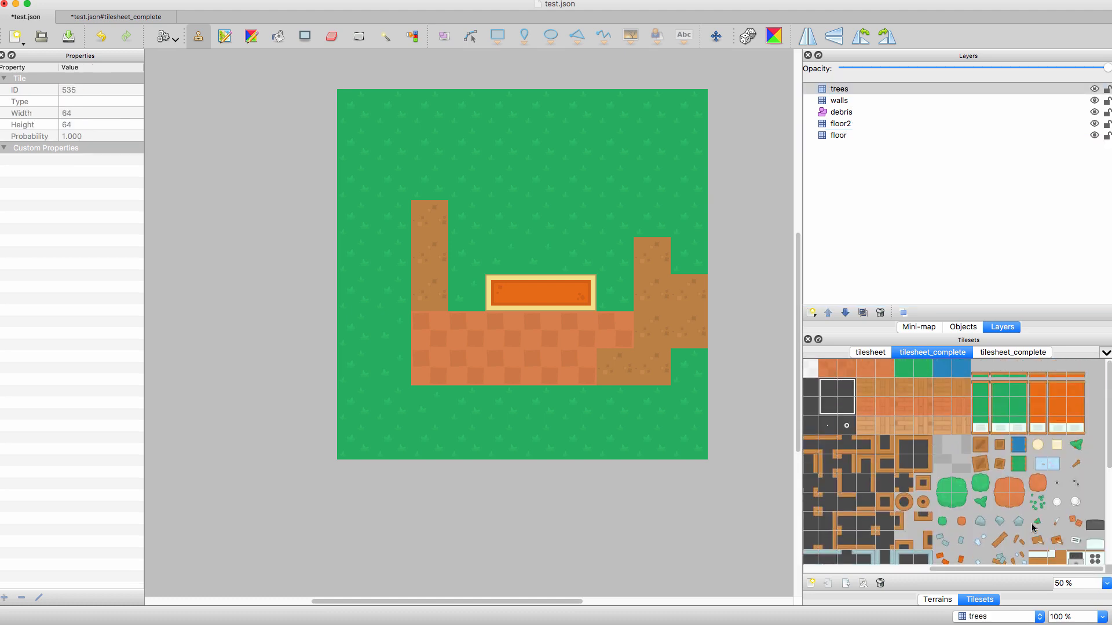
scroll(949, 509, "up", 5)
left_click_drag(942, 486, 963, 505)
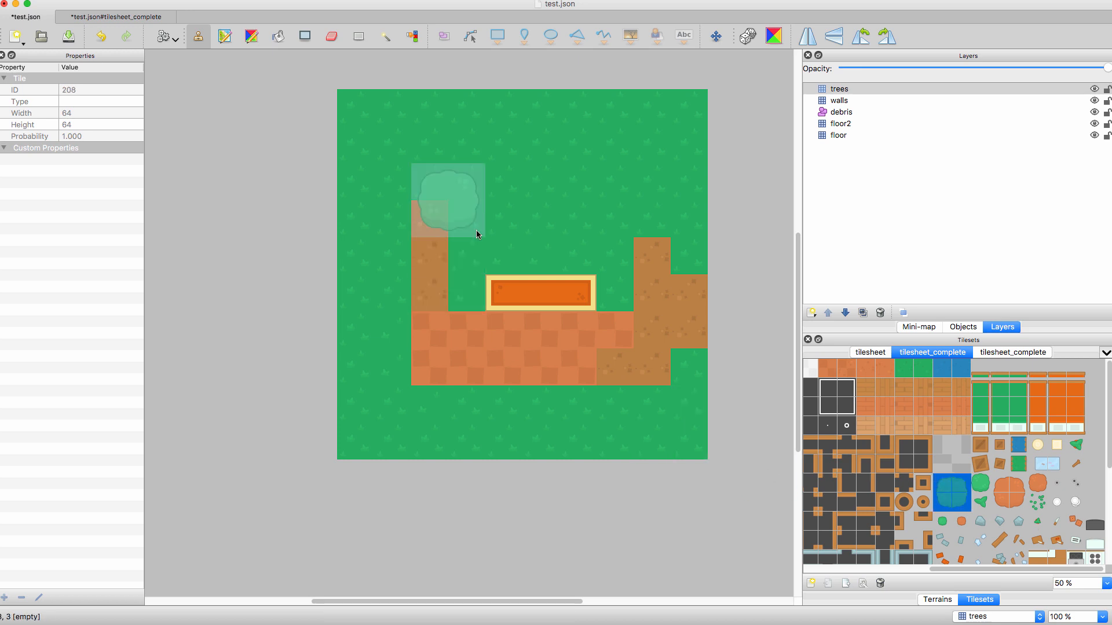
left_click(501, 288)
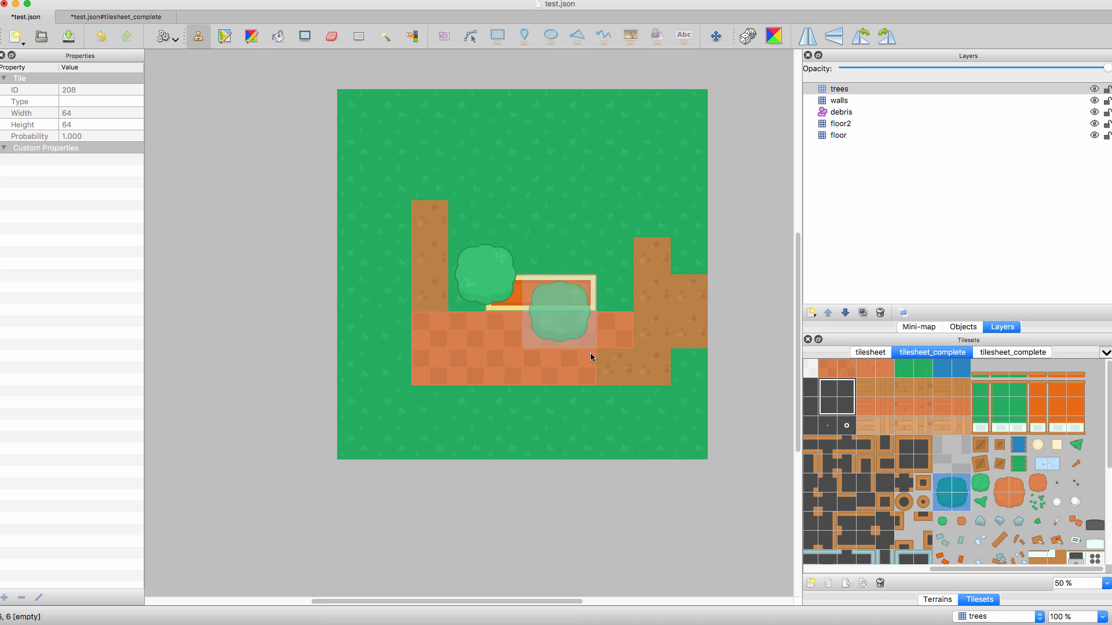
Step: On the walls layer, paint a column of eight light blue square blocks along the left dirt path and three more extending right from its second block
left_click(860, 137)
left_click(862, 109)
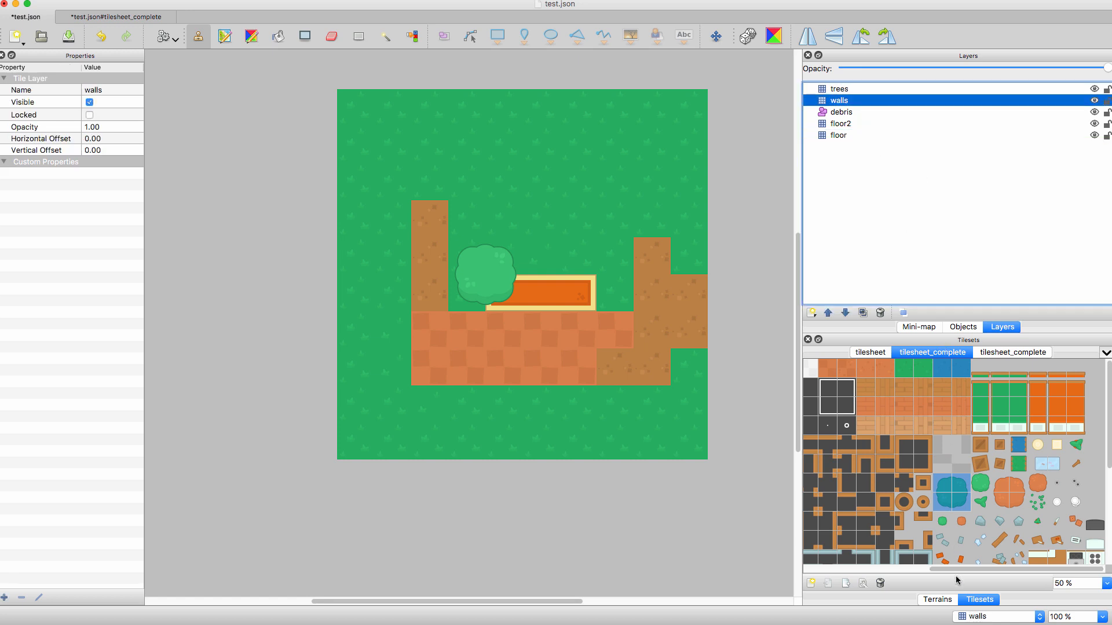
scroll(987, 504, "down", 5)
scroll(987, 504, "left", 5)
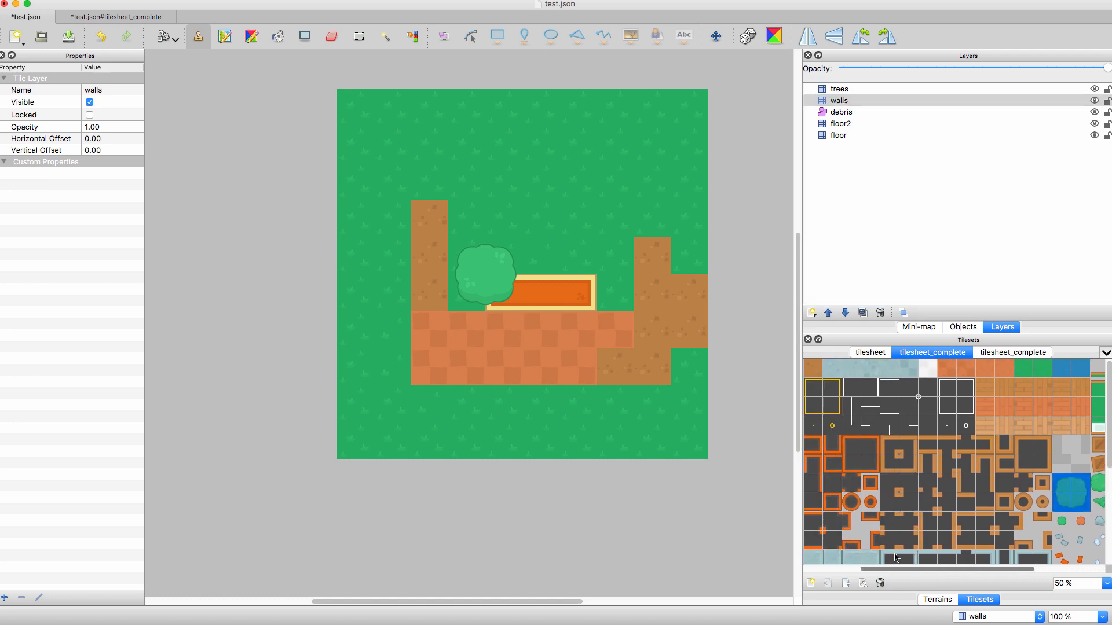
left_click(1042, 486)
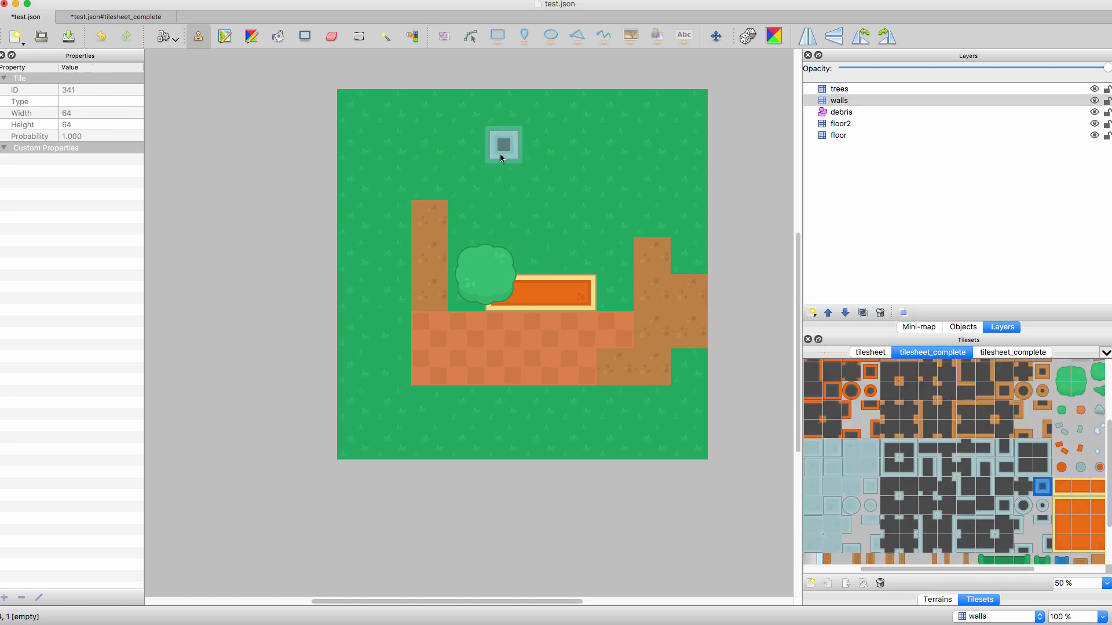
mouse_move(500, 176)
left_mouse_down()
mouse_move(429, 177)
mouse_move(426, 365)
left_mouse_up()
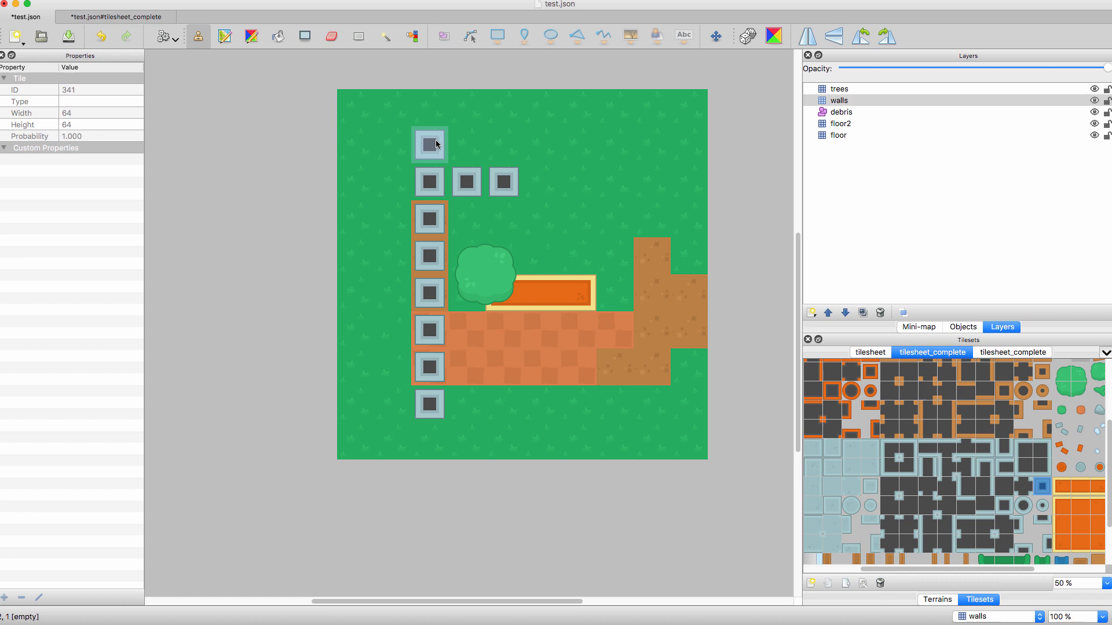
left_click(540, 181)
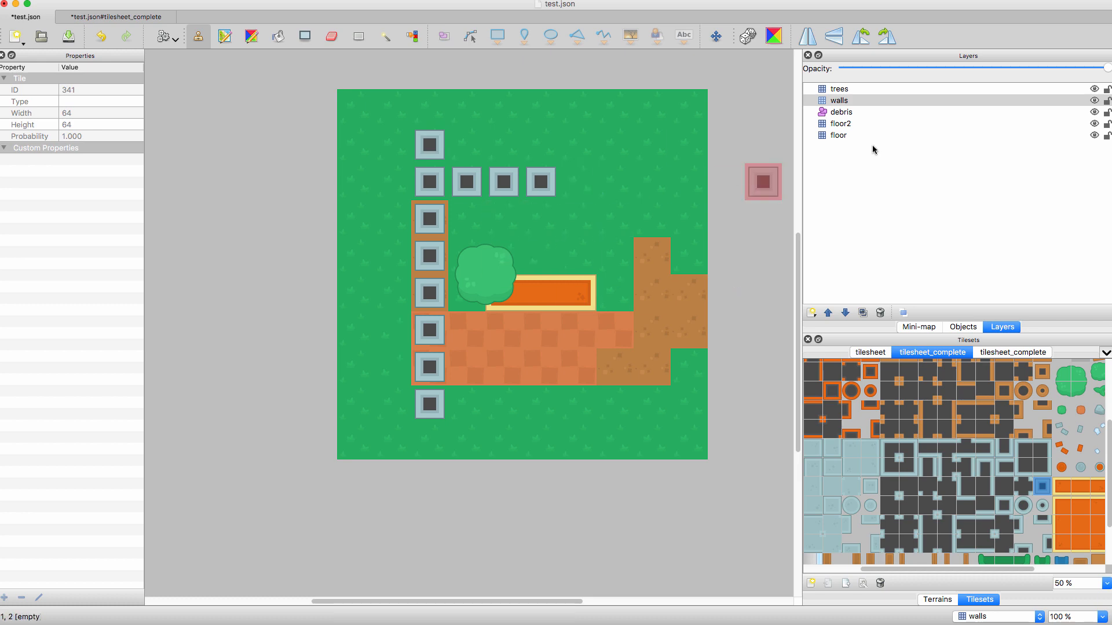
Step: On the debris object layer, insert the brown armchair tile as an object just above the right end of the orange rug
left_click(844, 112)
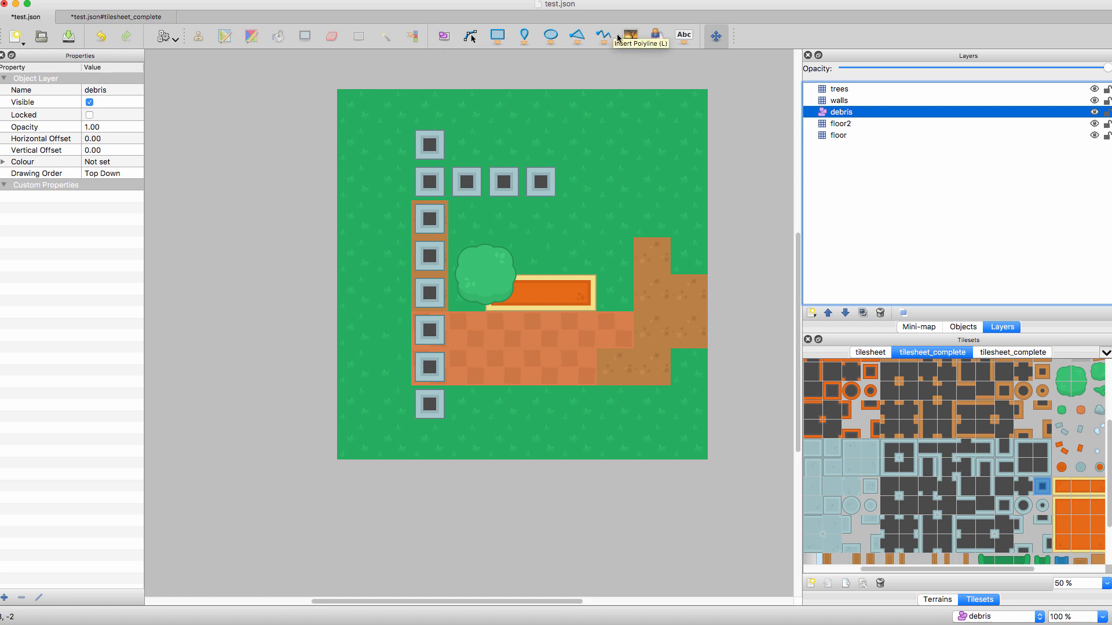
left_click(634, 36)
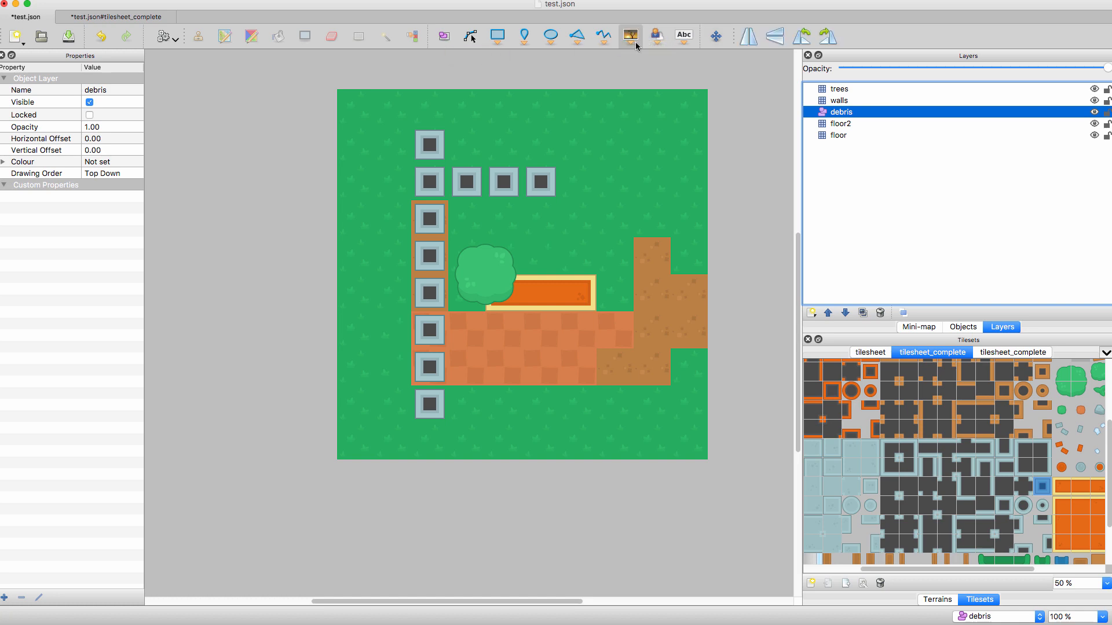
scroll(1051, 474, "down", 2)
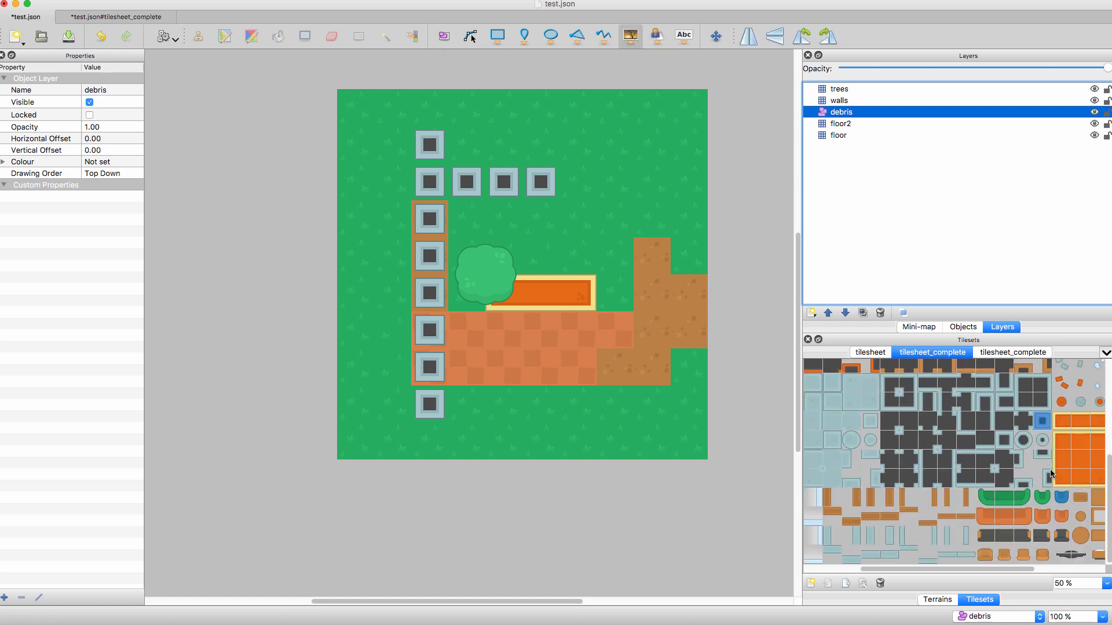
left_click(984, 557)
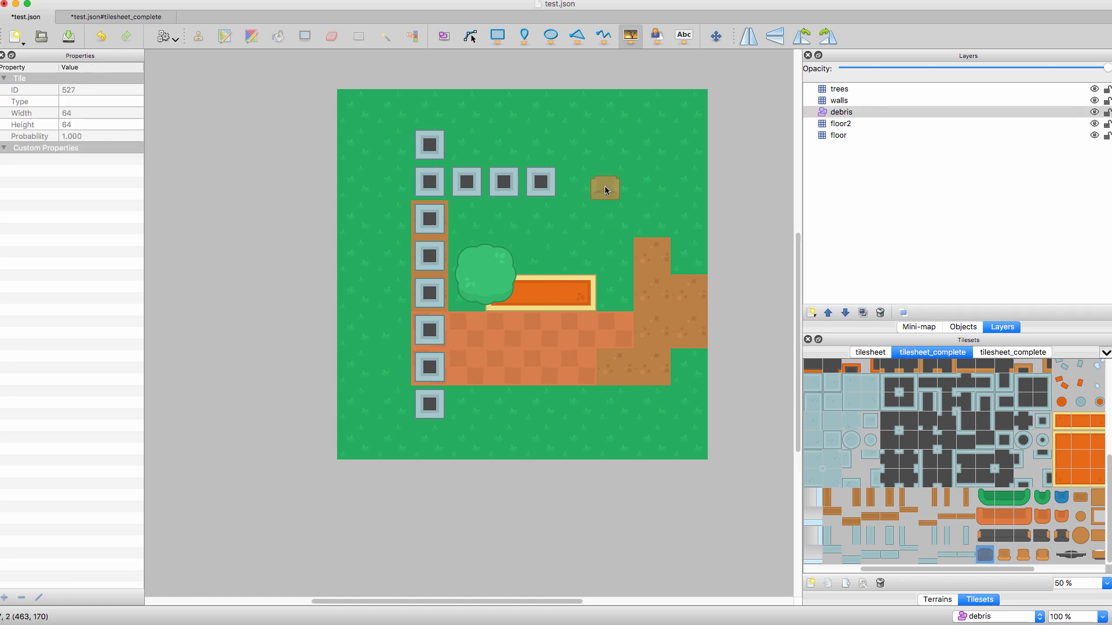
left_click(594, 249)
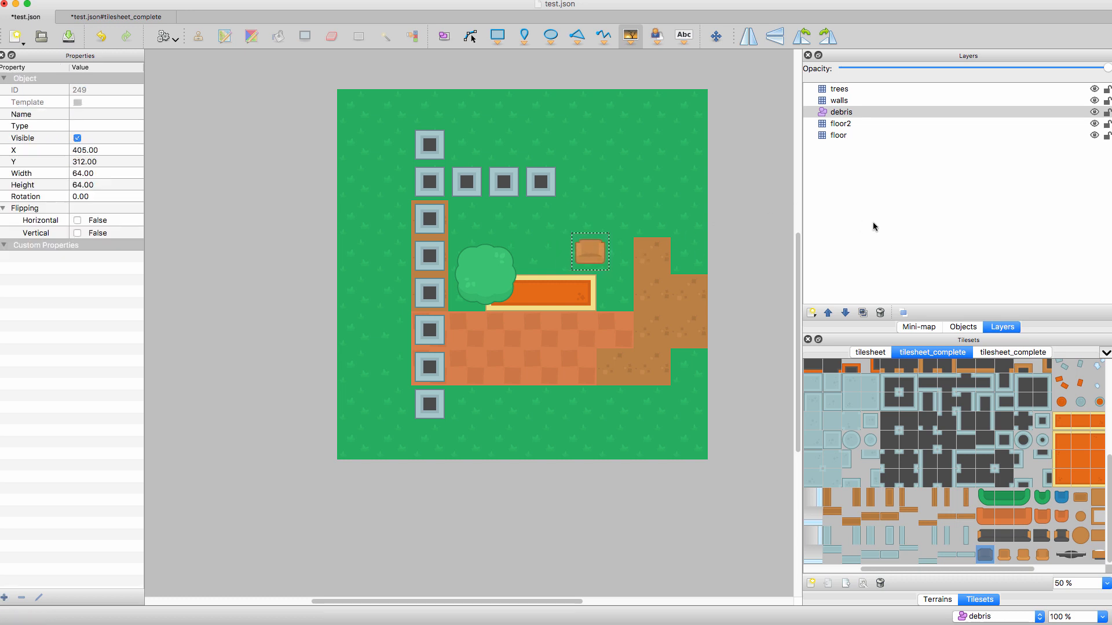
Step: Remove the duplicate tilesheet_complete tileset and the tilesheet tileset from the map, keeping a single tilesheet_complete
left_click(991, 353)
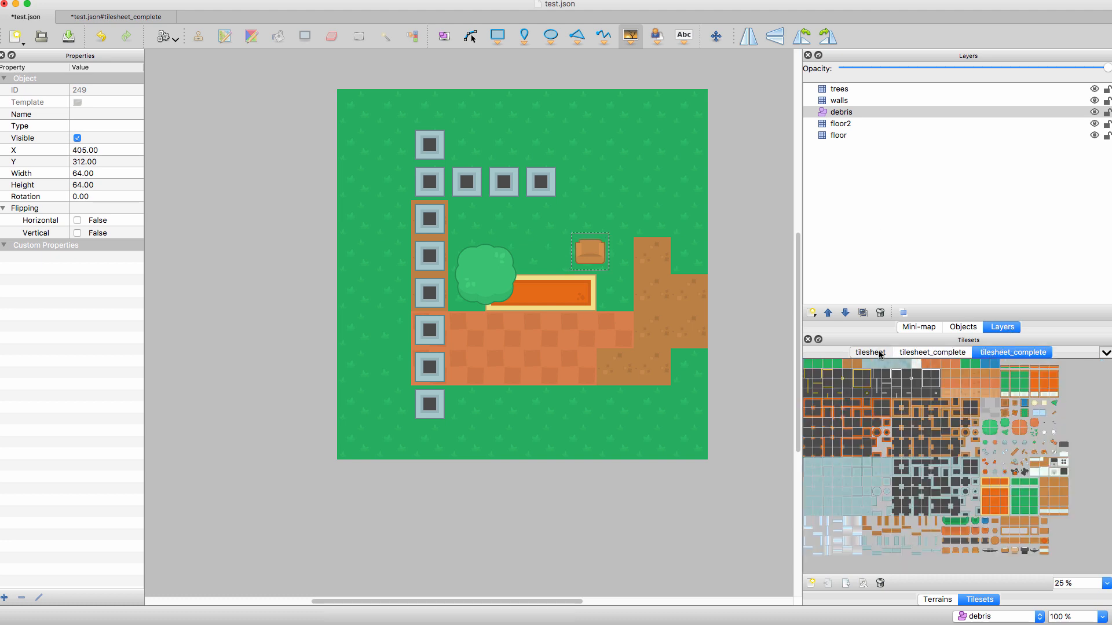
left_click(906, 352)
left_click(1004, 353)
left_click(879, 582)
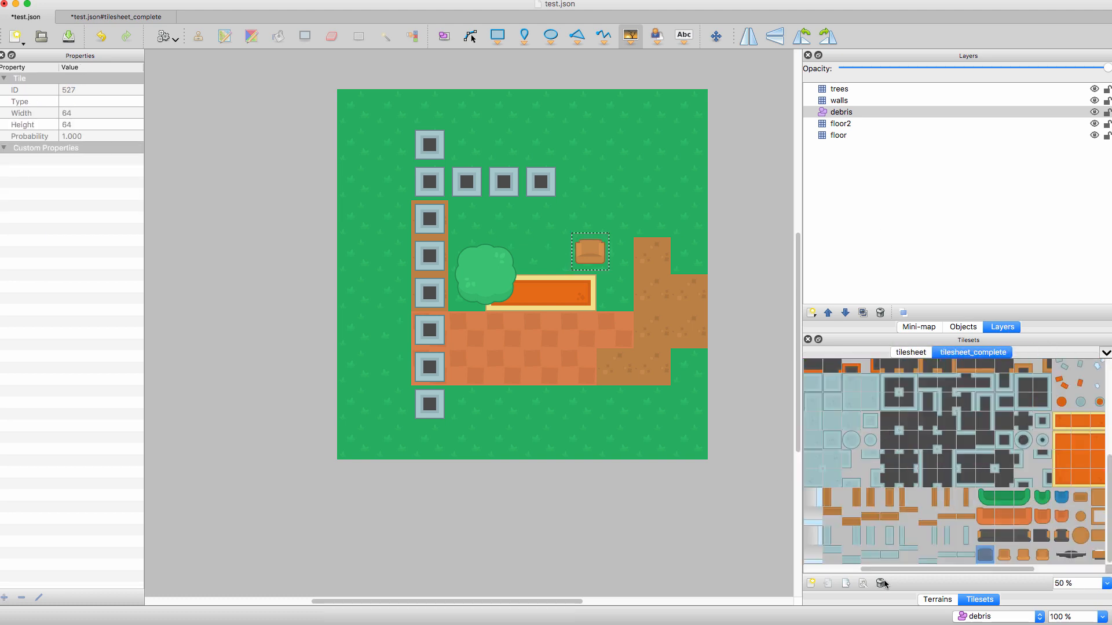
left_click(905, 351)
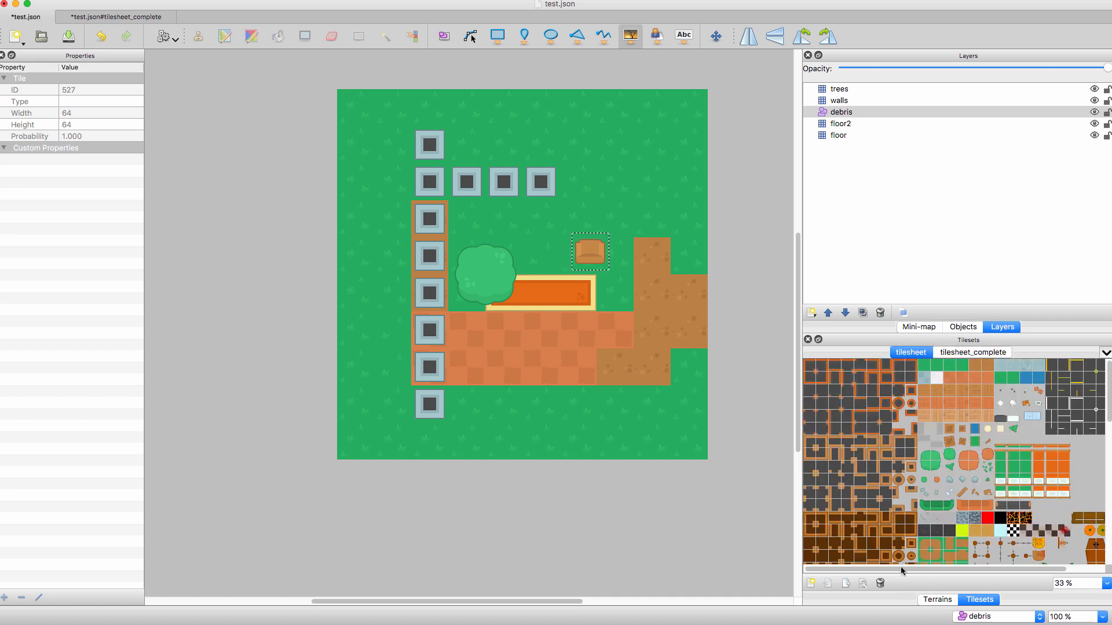
left_click(880, 584)
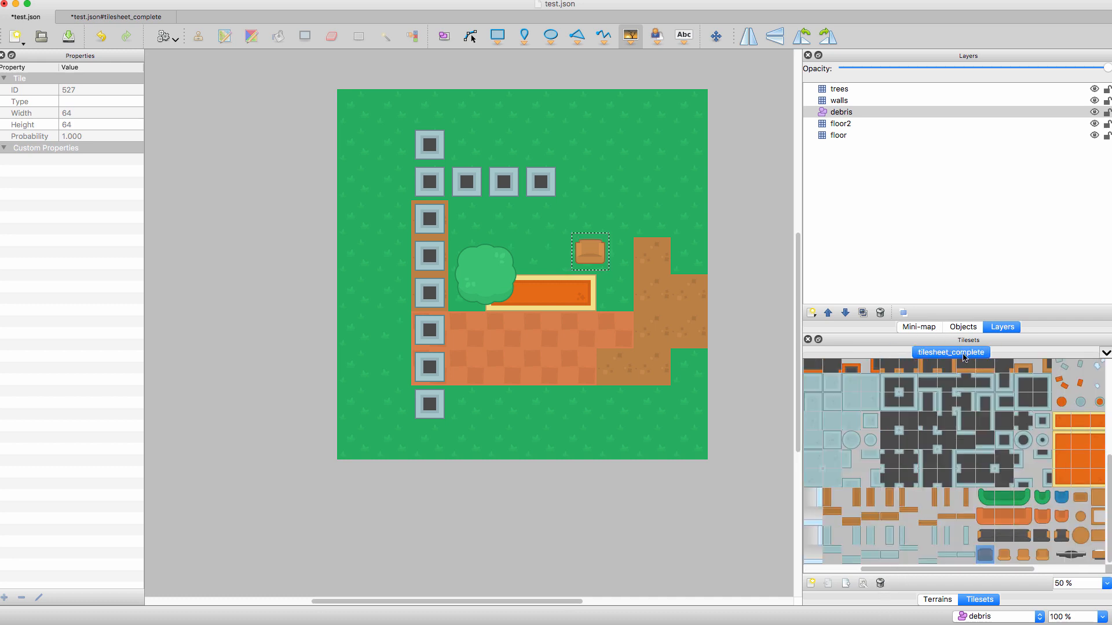
Step: Check the name of the tilesheet_complete tileset in its properties, return to the test.json map and save it
left_click(862, 584)
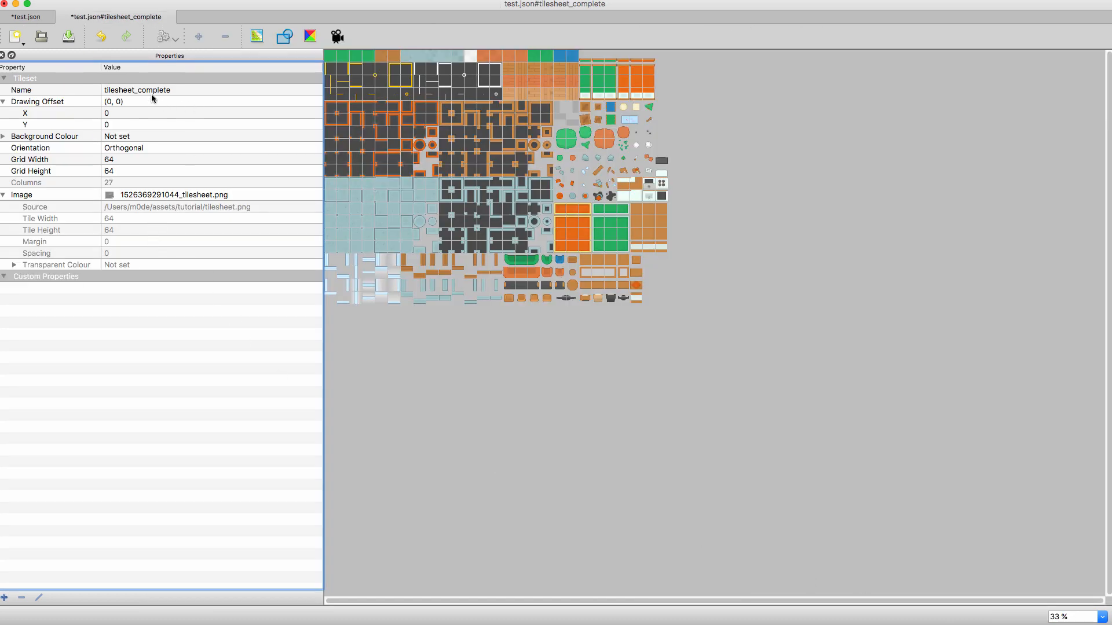
left_click(110, 90)
left_click(174, 90)
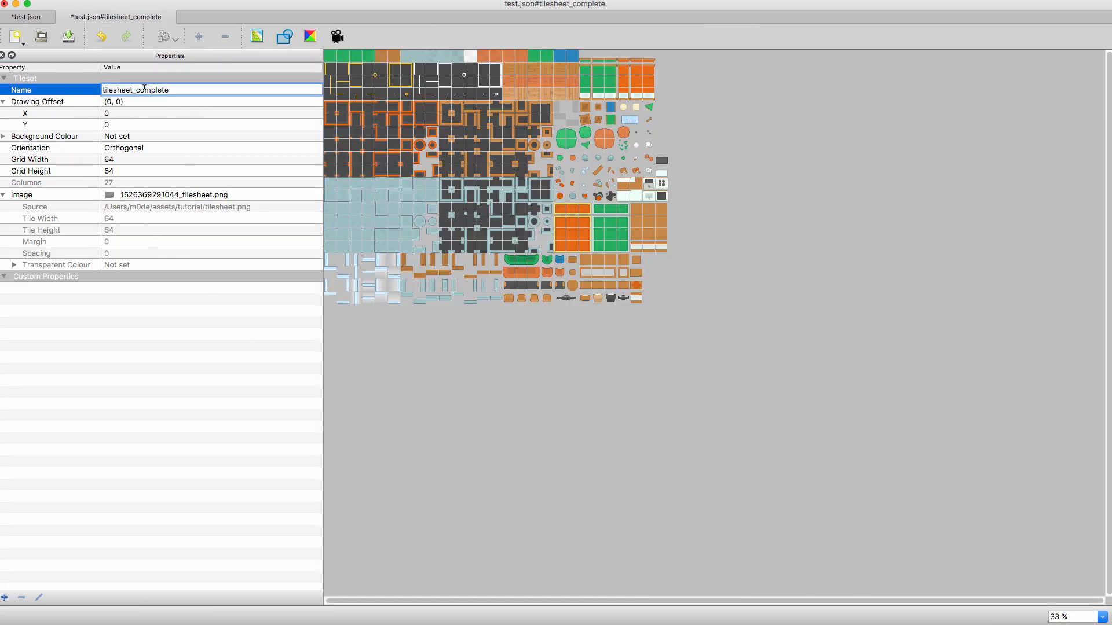
left_click(24, 17)
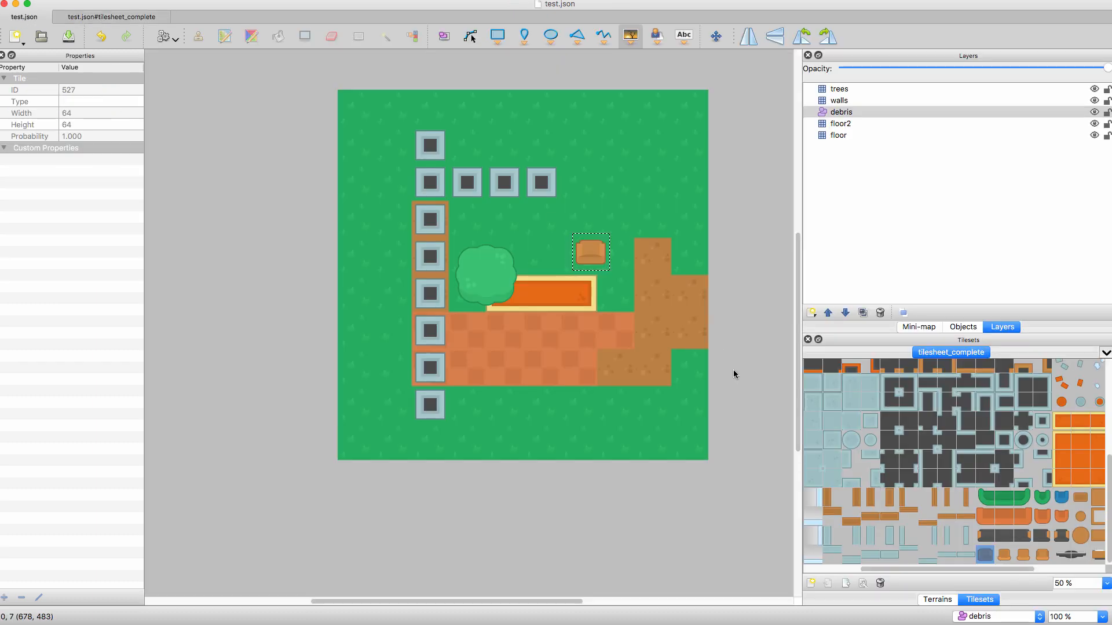
Step: Switch to Sublime Text and examine the layer and object data in test.json, comparing it with the map in Tiled
key("super+Tab")
key("super+shift+Tab")
key("super+Tab")
key("super+Tab")
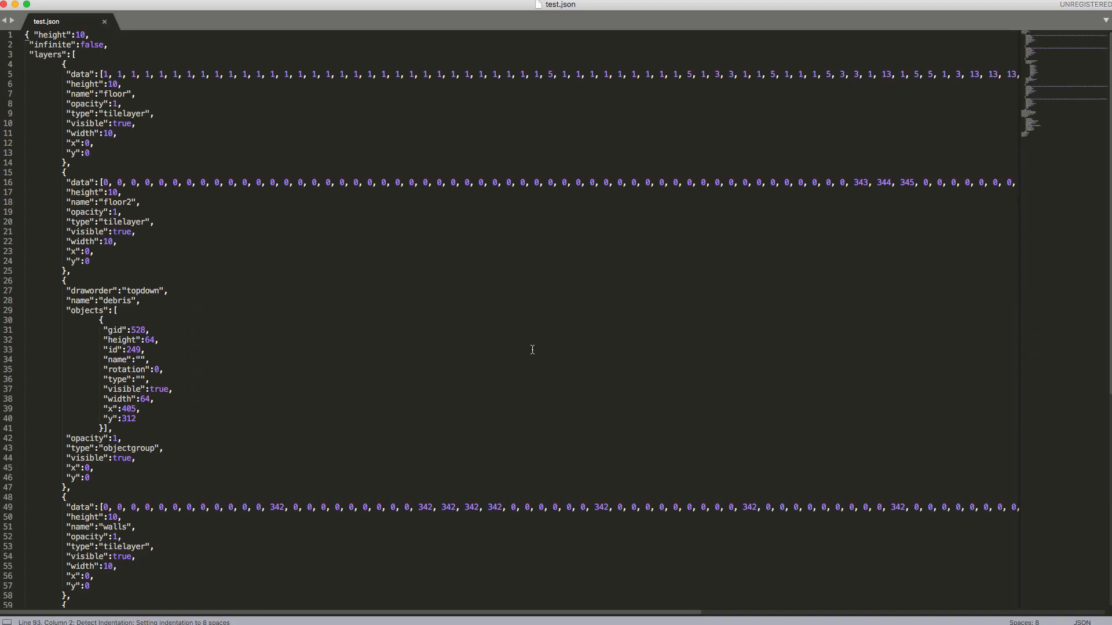
left_click(478, 344)
left_click_drag(39, 36, 261, 487)
scroll(264, 482, "down", 11)
scroll(212, 446, "up", 12)
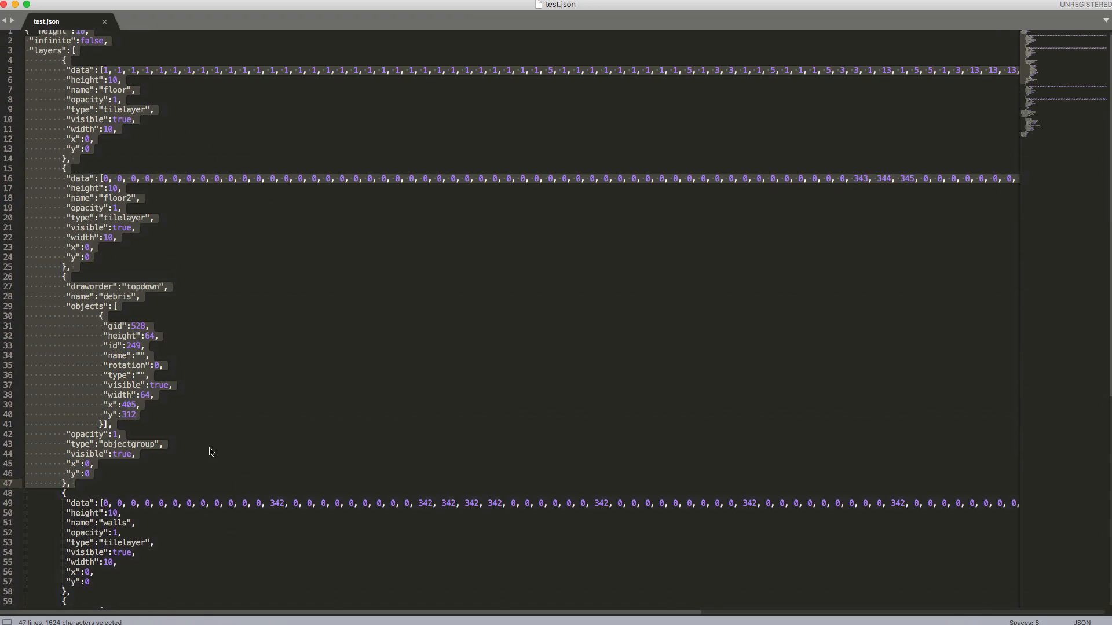
key("super+Tab")
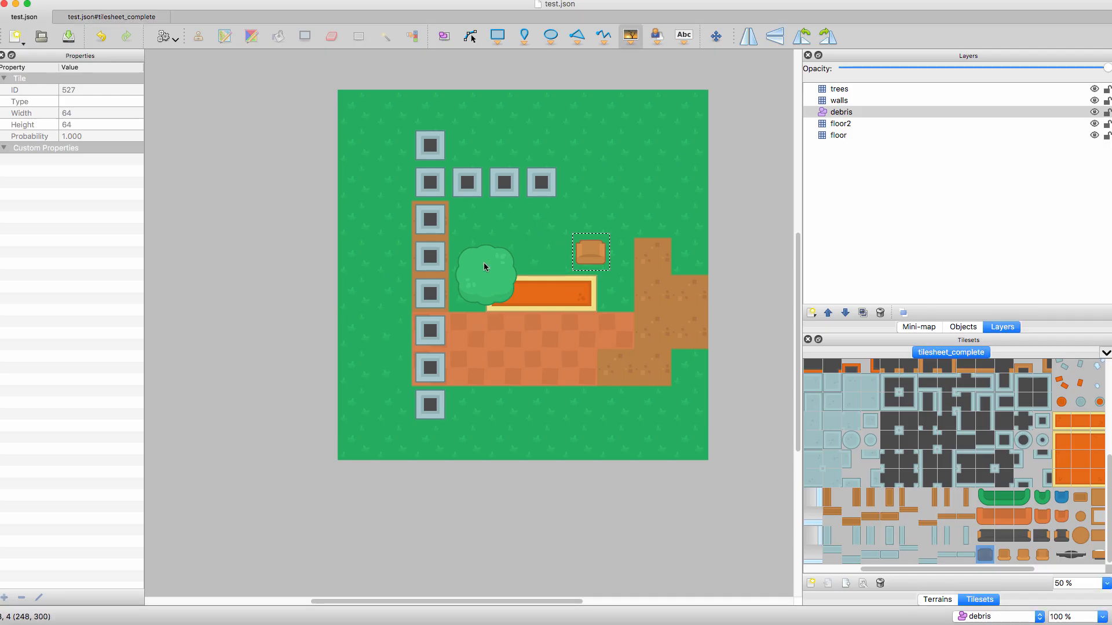
key("super+Tab")
left_click(314, 240)
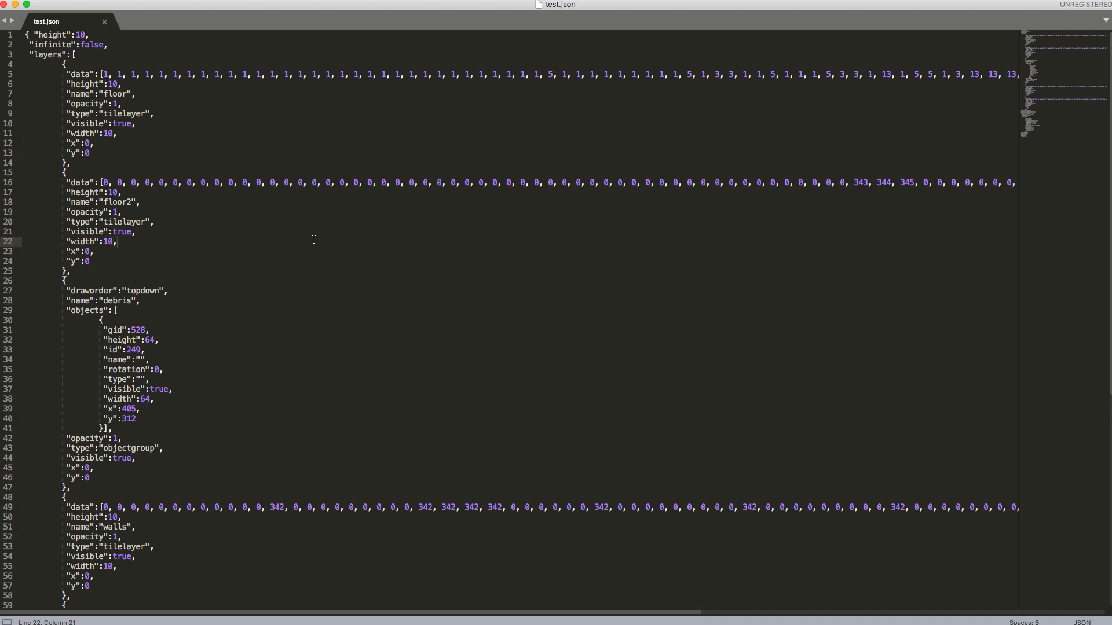
Step: Copy the entire contents of test.json and switch to Google Chrome
key("super+a")
right_click(79, 210)
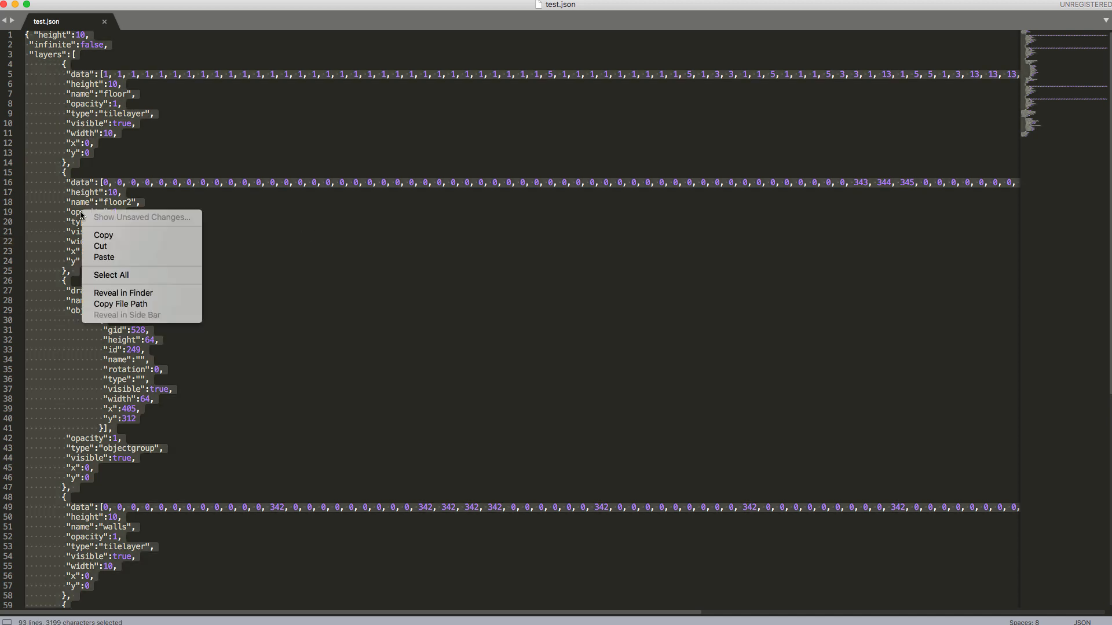
left_click(96, 236)
key("super+Tab")
key("super+Tab")
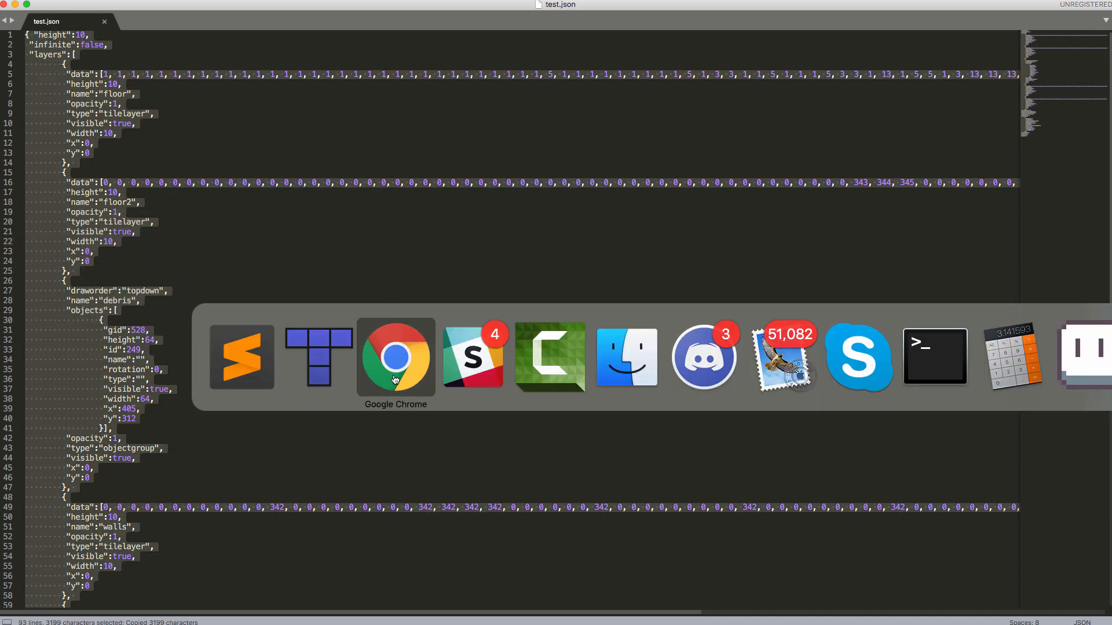
Step: Copy the tileset's image URL from the game's Tiled JSON and paste it into a new Sublime Text file
left_click(486, 98)
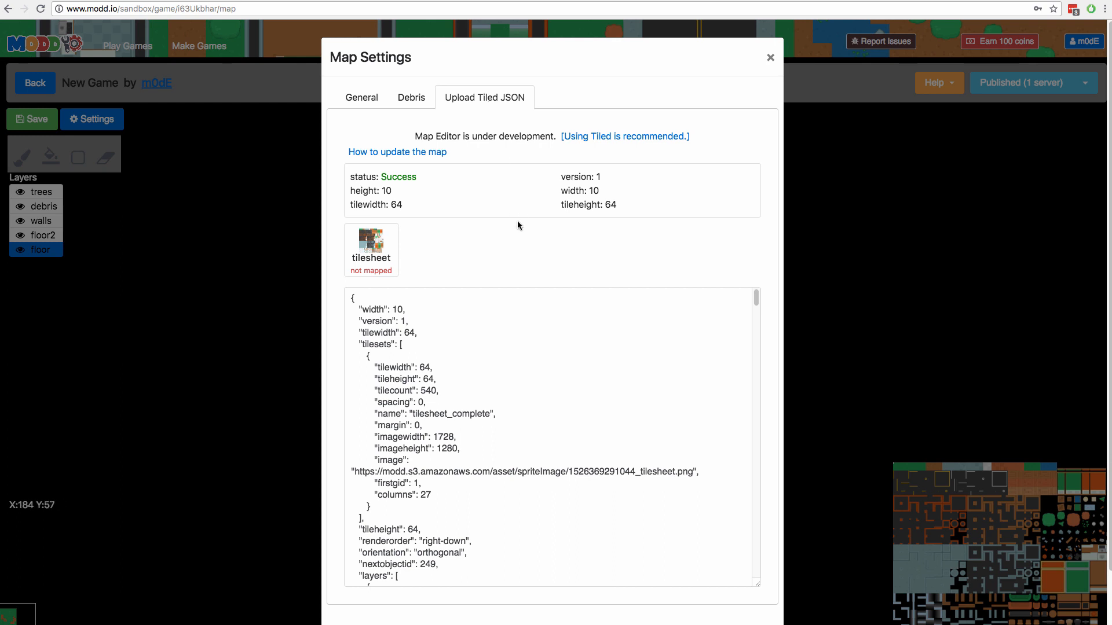
left_click(427, 474)
key("super+a")
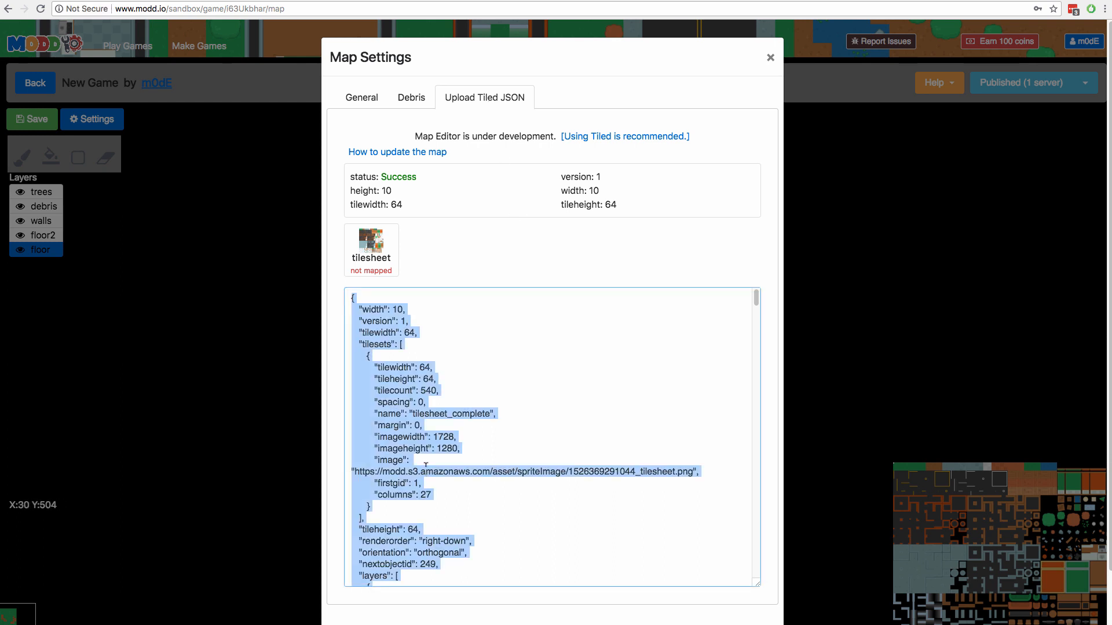
left_click(426, 466)
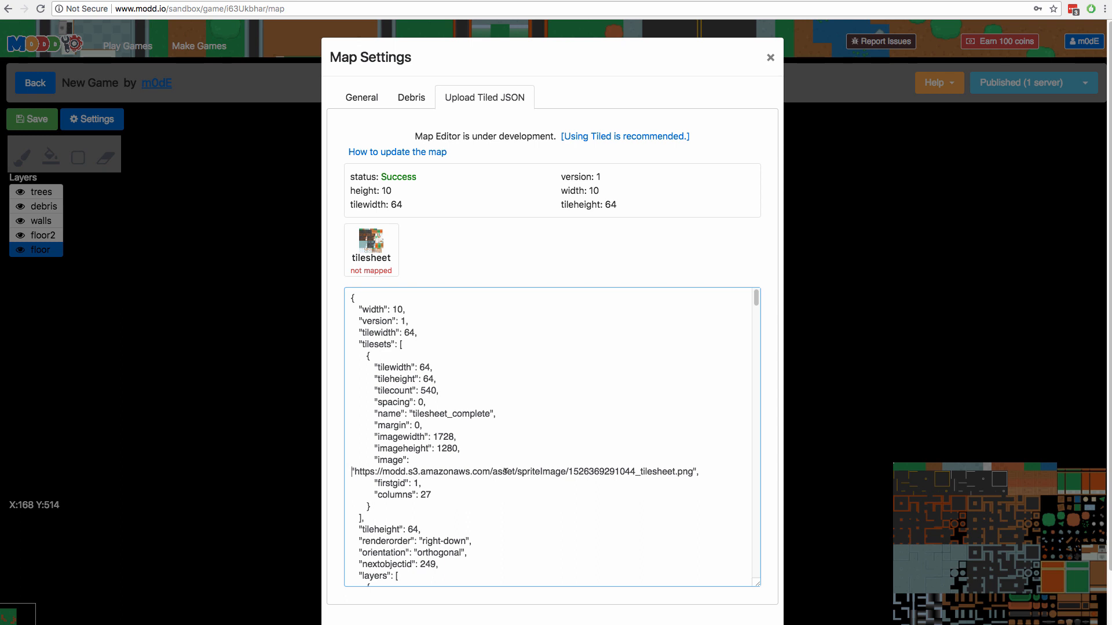
key("shift+End")
key("shift+Left")
key("super+Tab")
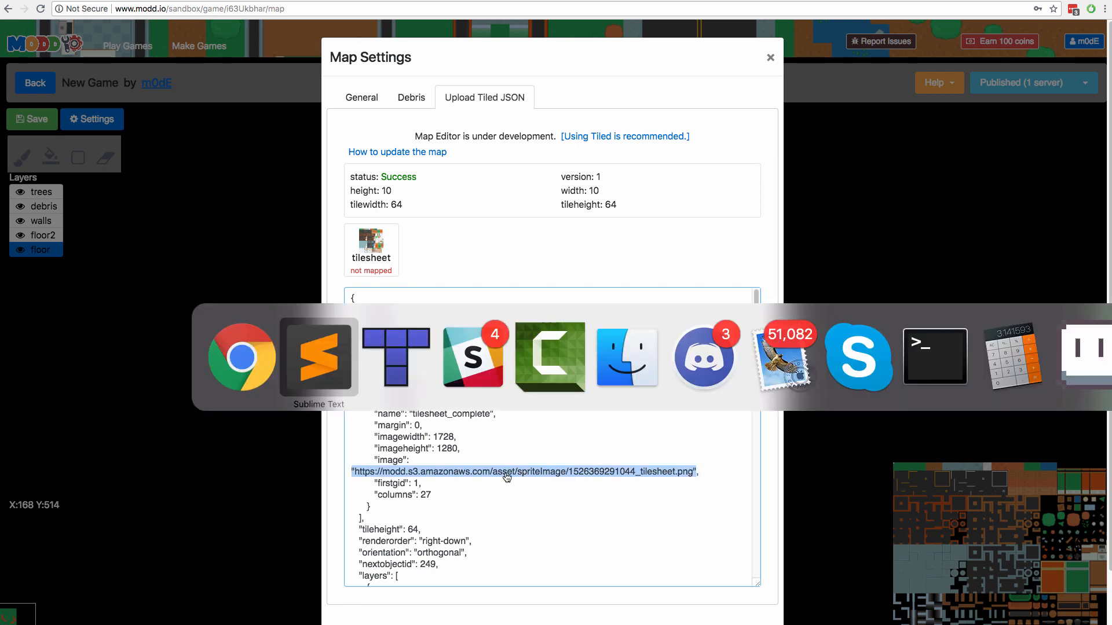
key("super+n")
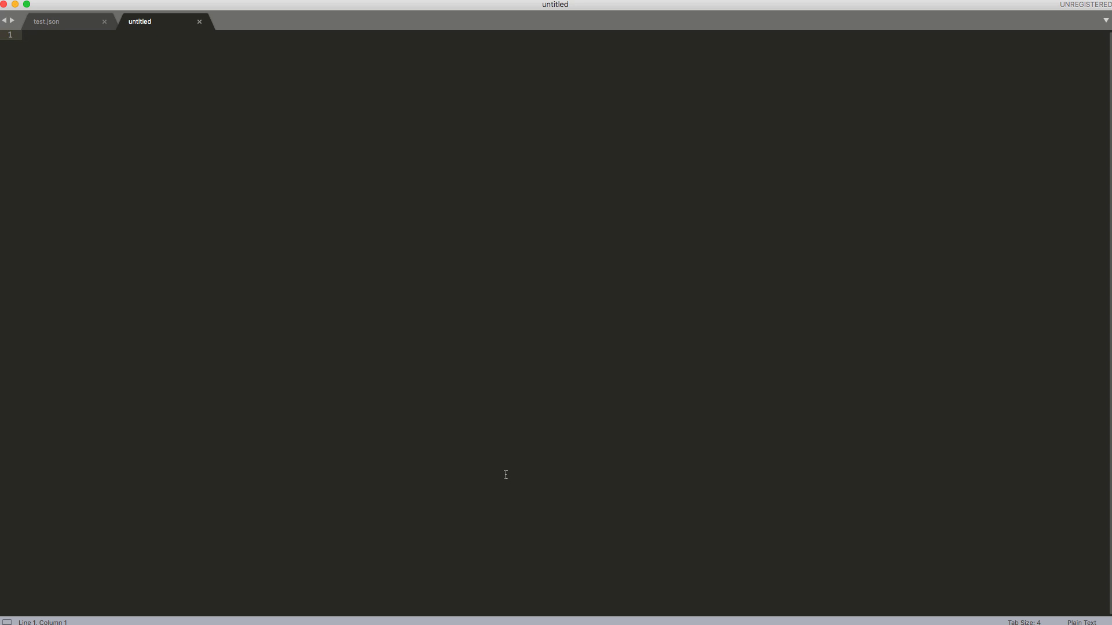
key("super+v")
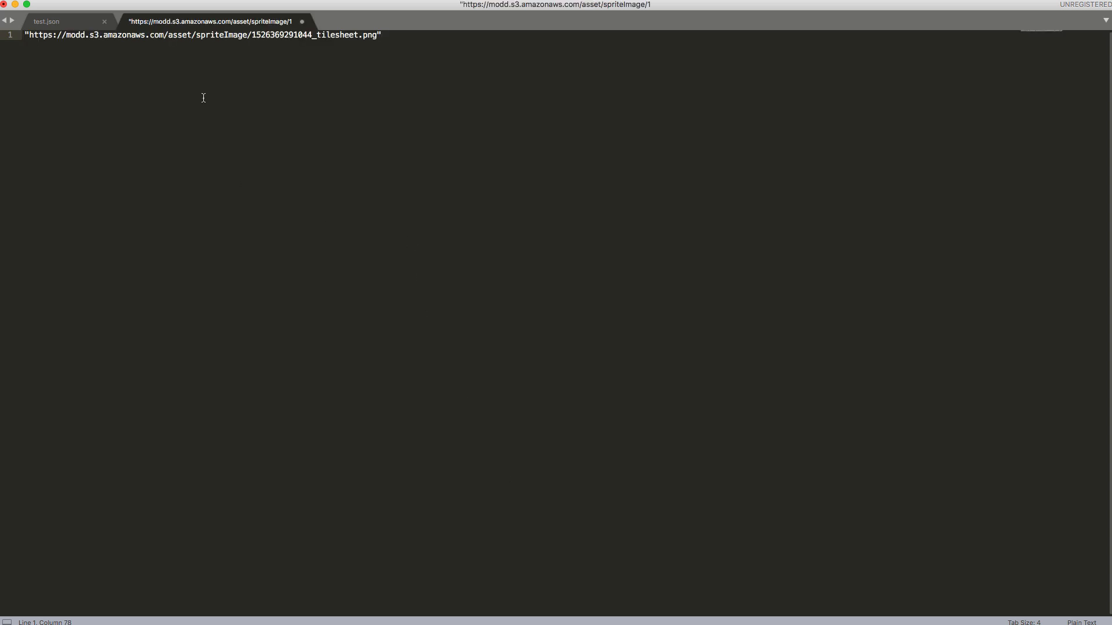
key("super+shift+Left")
key("Right")
key("super+a")
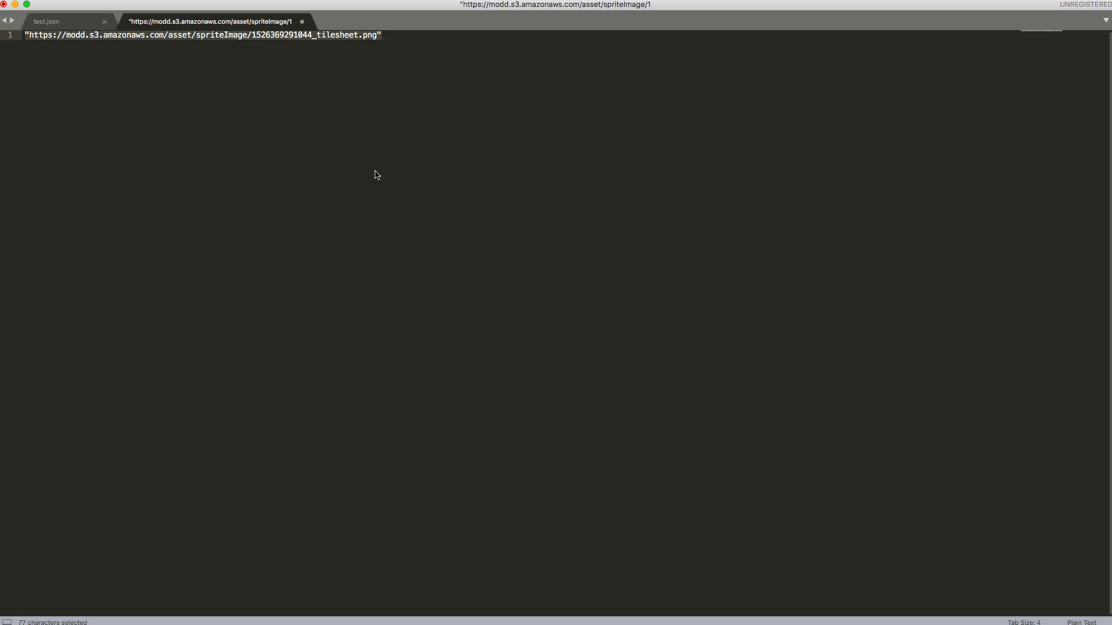
key("super+c")
left_click(44, 22)
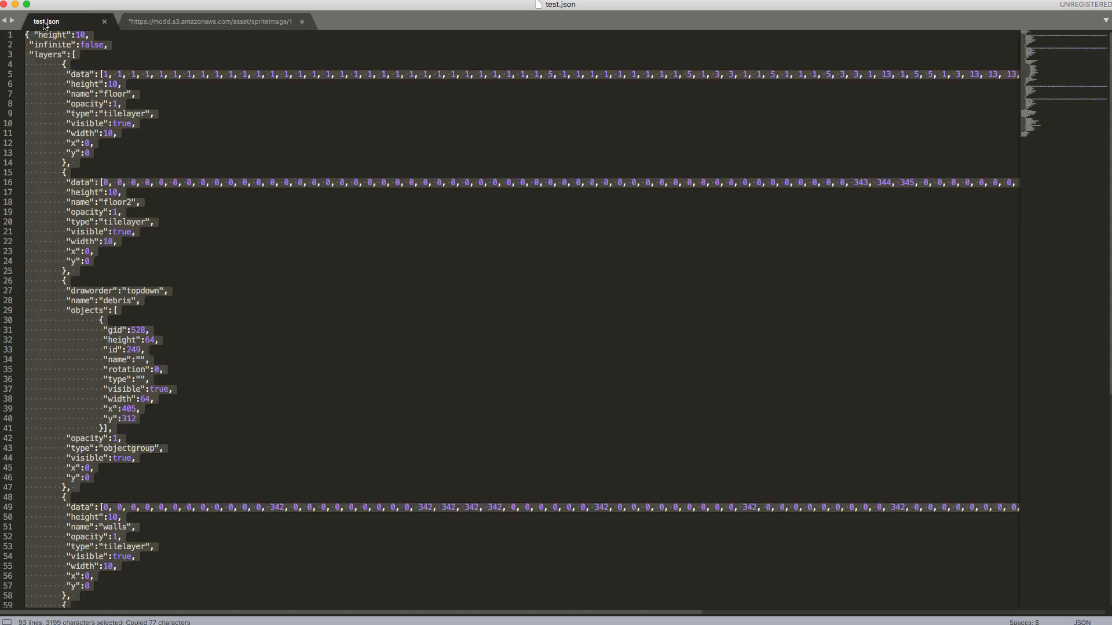
left_click(248, 273)
scroll(215, 316, "down", 6)
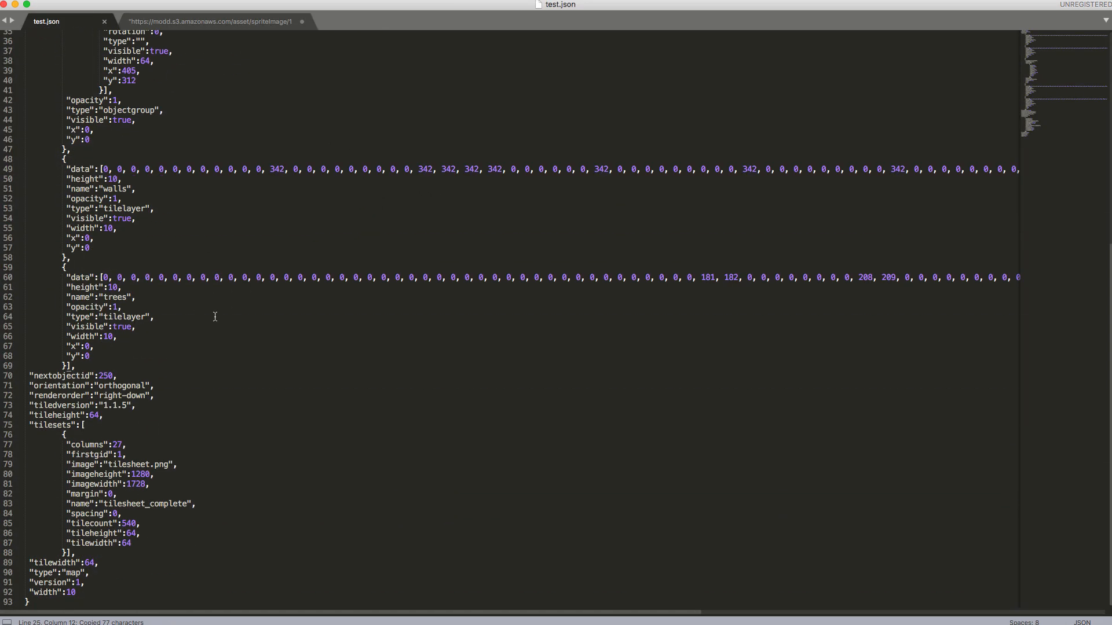
left_click(104, 465)
key("shift+End")
key("super+v")
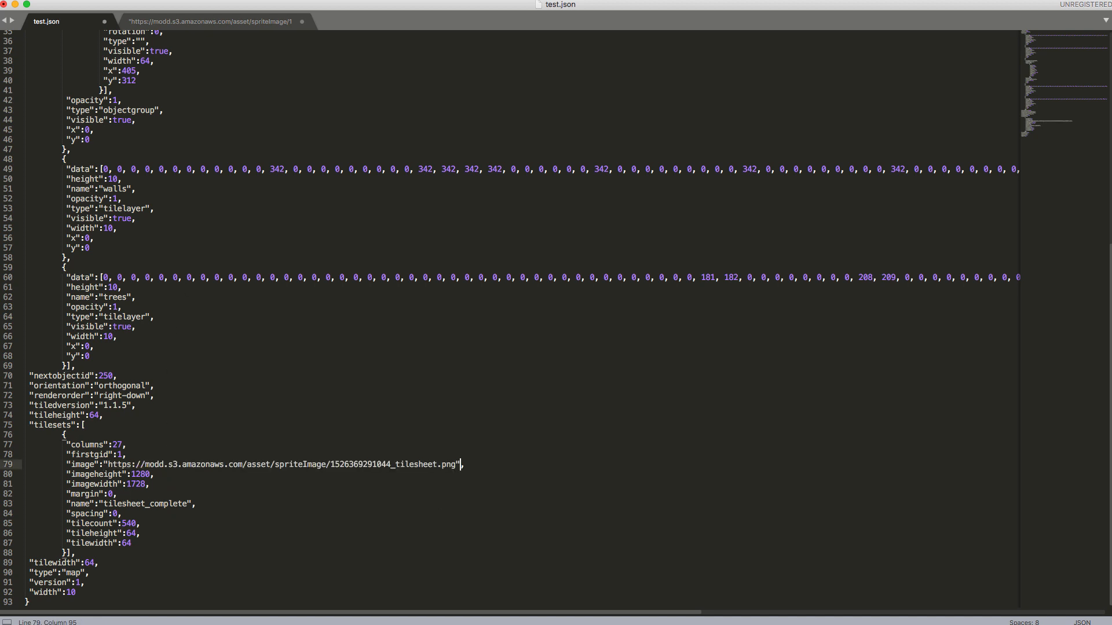
Step: Copy all of test.json, switch to Google Chrome and replace the entire map JSON with it
key("super+a")
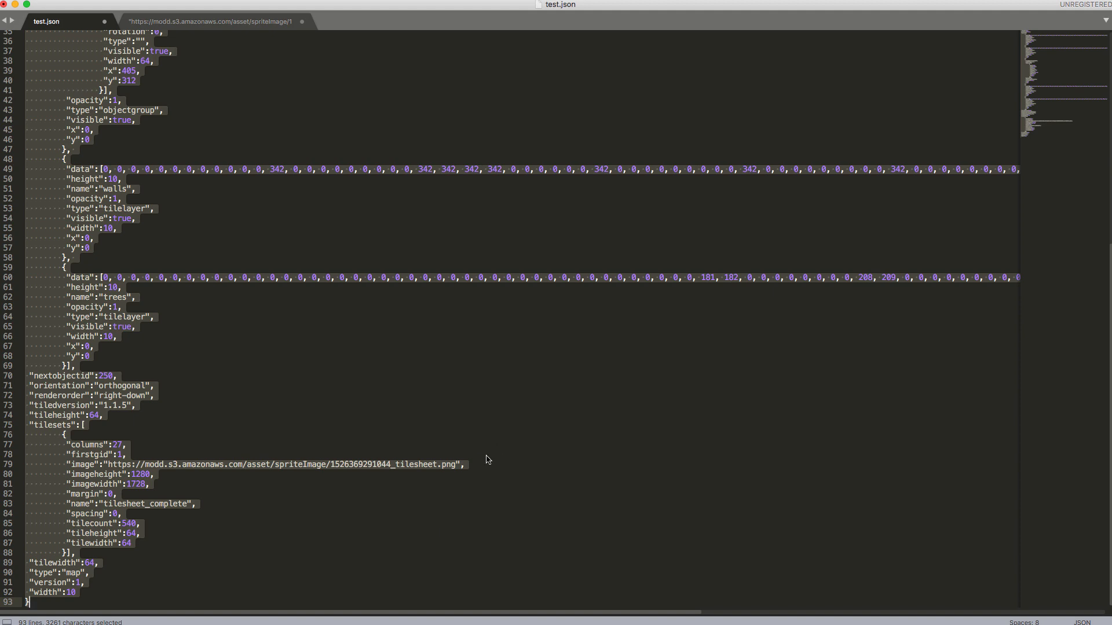
key("super+Tab")
left_click(542, 463)
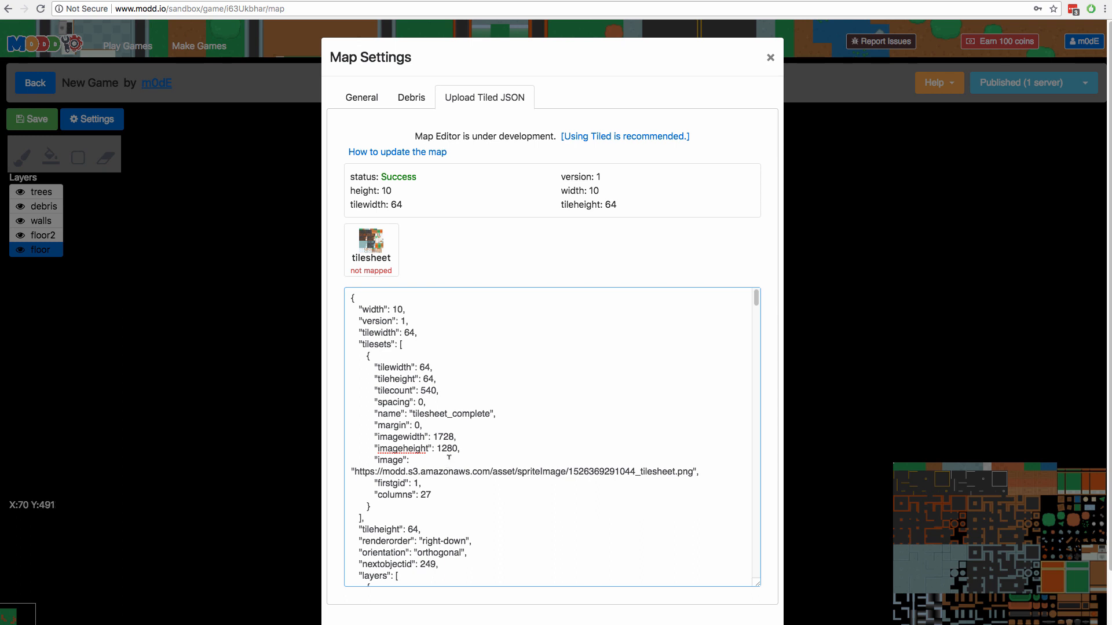
key("super+a")
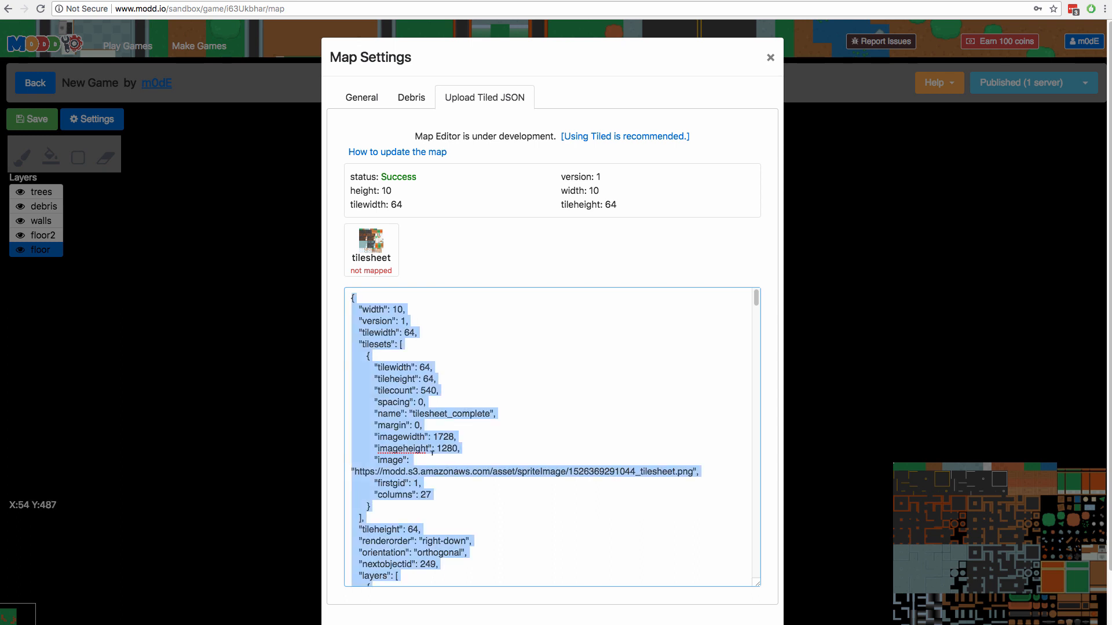
right_click(427, 449)
left_click(506, 554)
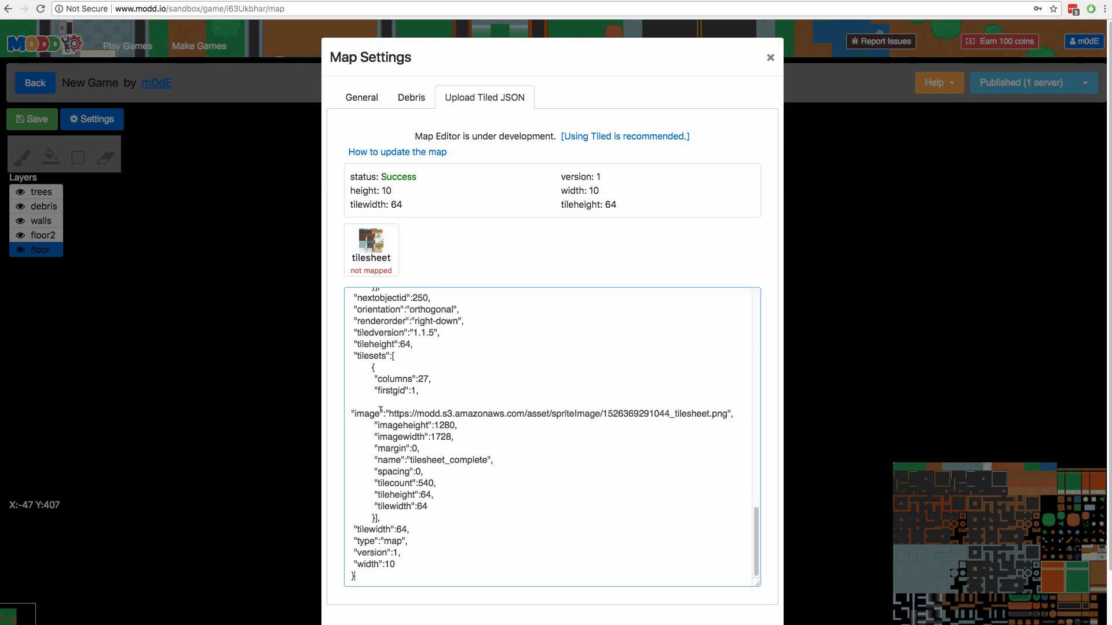
Step: Check the tileset image URL in the pasted JSON and save the map settings
left_click_drag(386, 413, 731, 413)
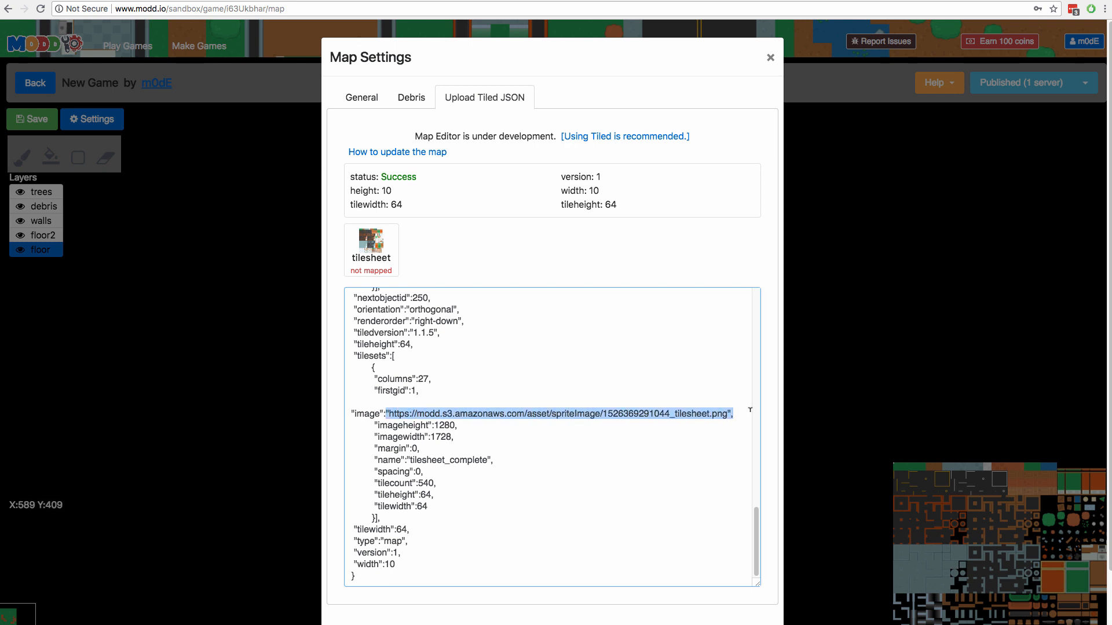
left_click(707, 449)
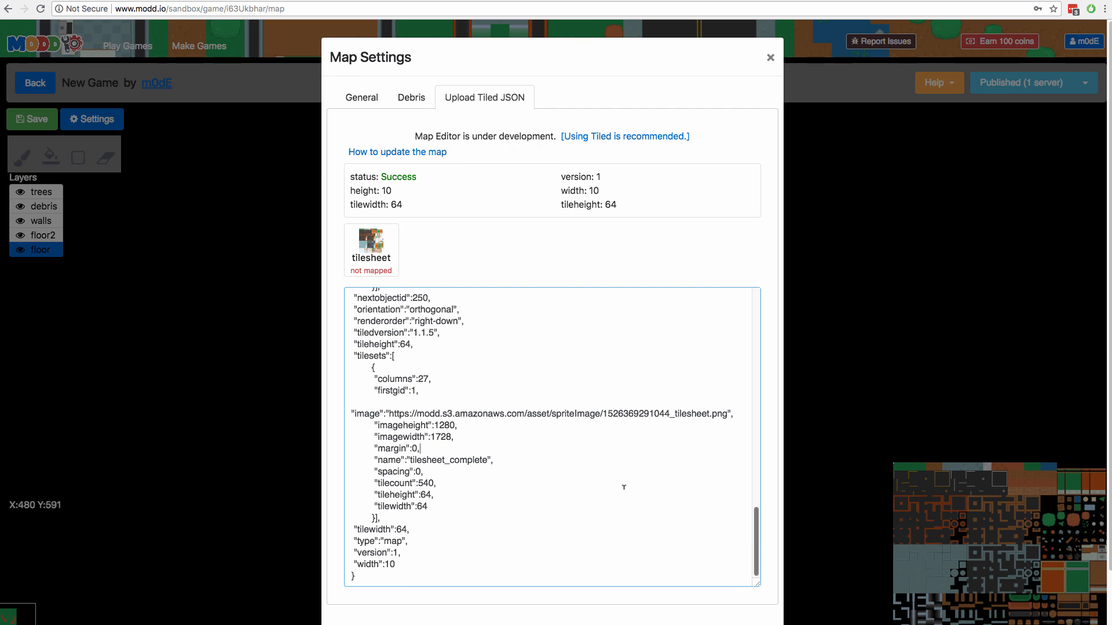
double_click(476, 413)
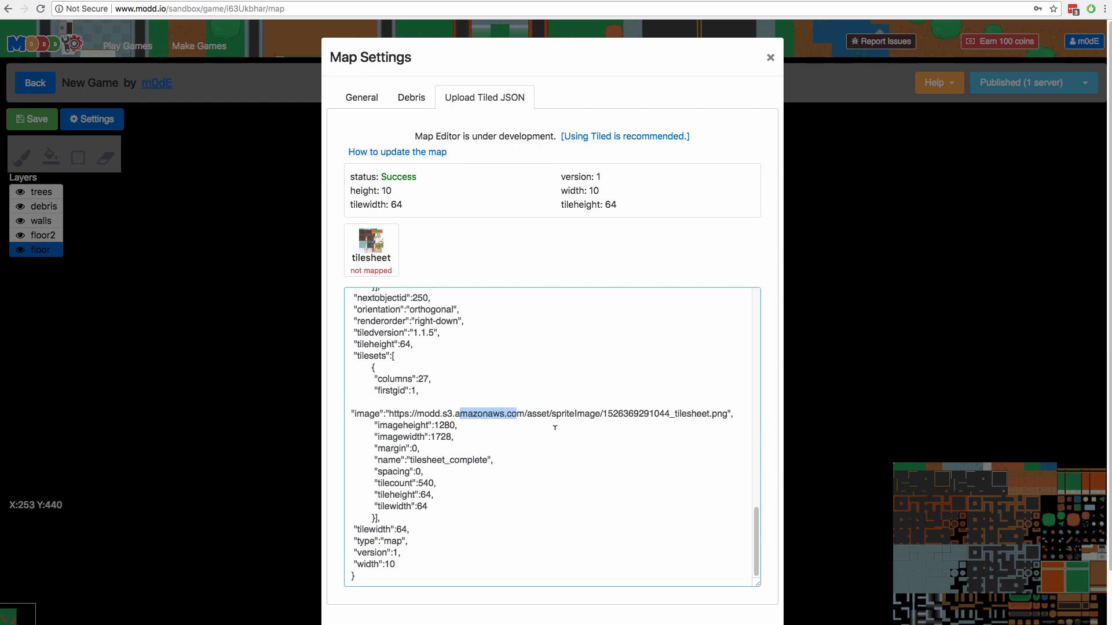
left_click(552, 427)
left_click_drag(758, 560, 767, 624)
scroll(648, 524, "down", 2)
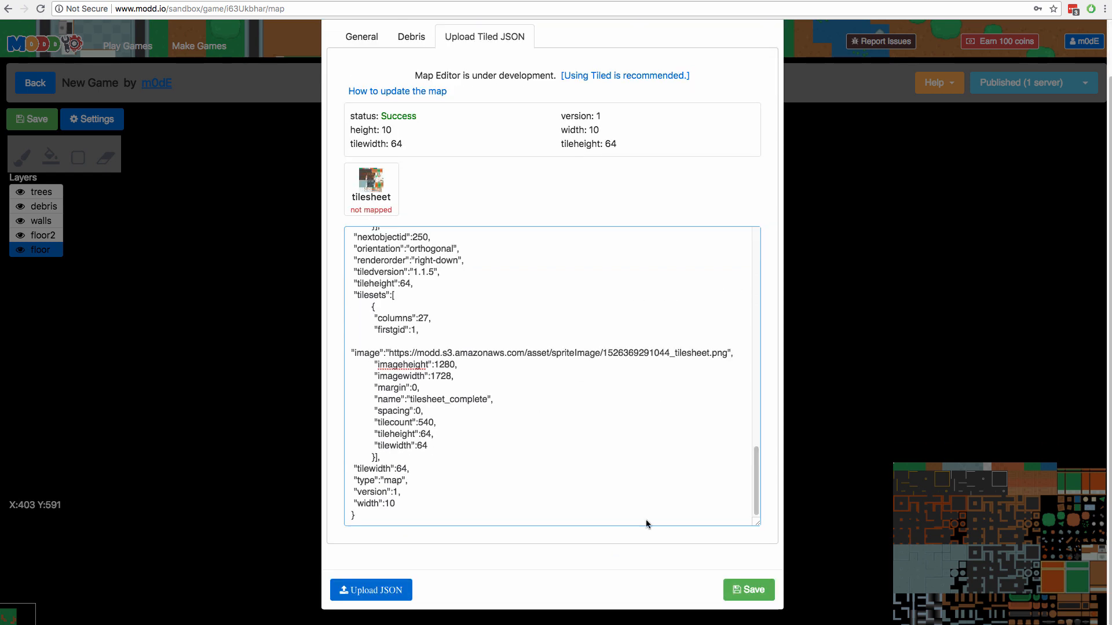
left_click(753, 590)
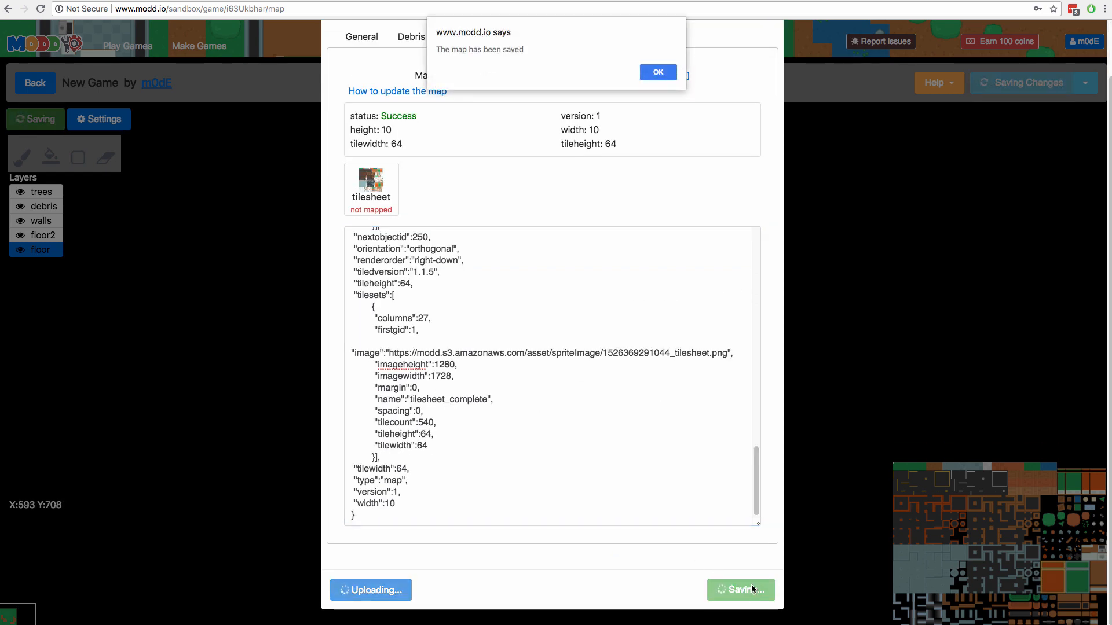
left_click(658, 72)
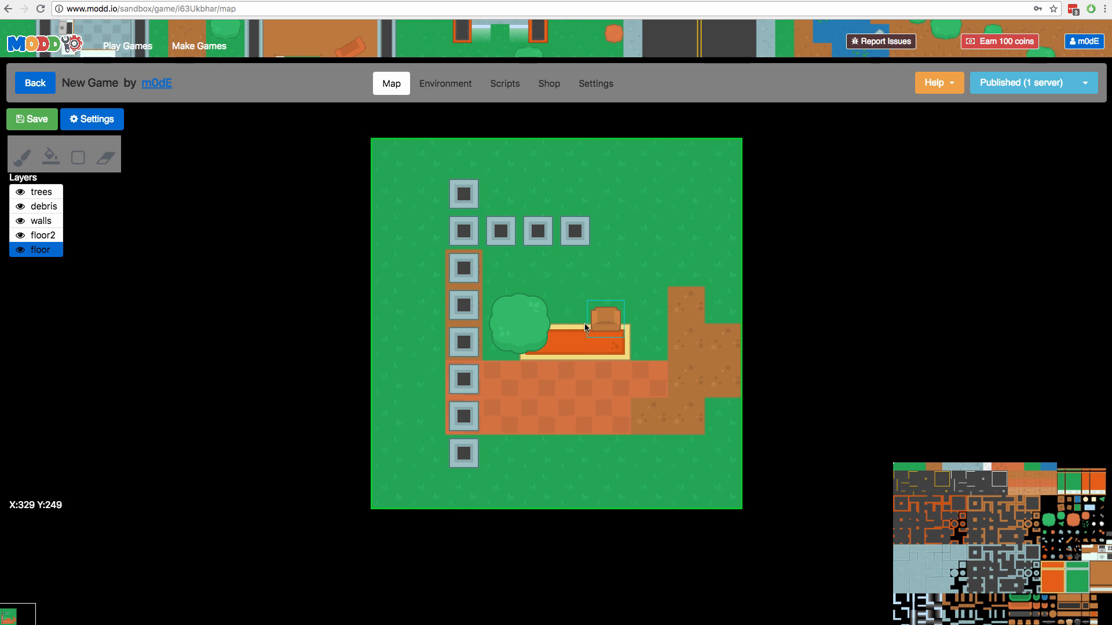
Step: Switch to Tiled to compare its map with the game's updated map, and return to Google Chrome
key("super+Tab")
key("super+Tab")
key("super+Tab")
key("super+Tab")
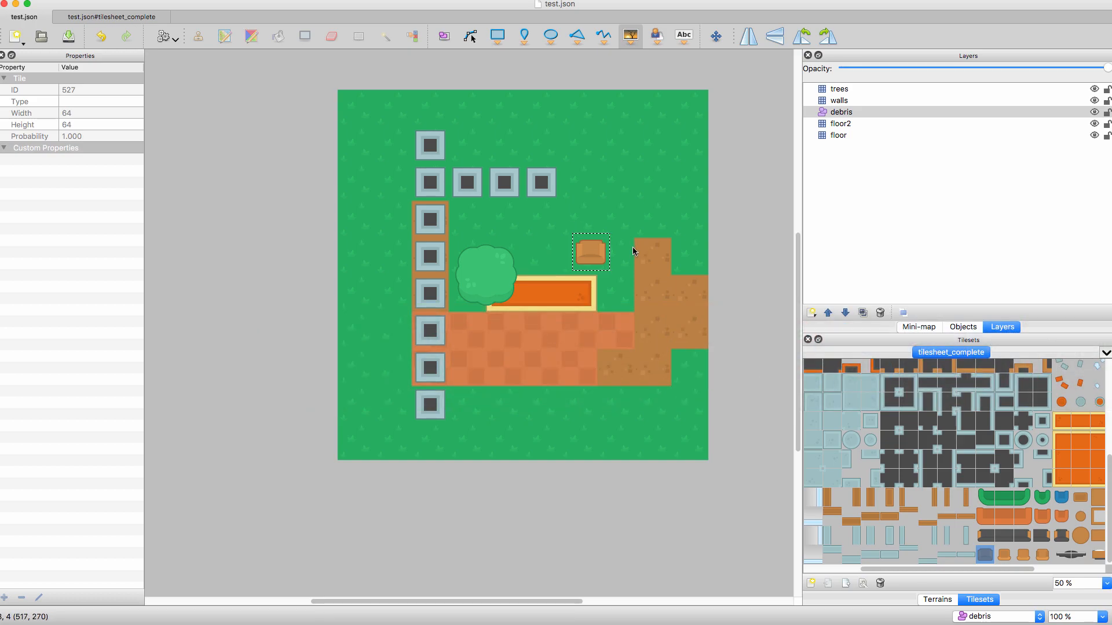
key("super+Tab")
Step: Publish the game to its server, open its play page and join the game
left_click(1018, 91)
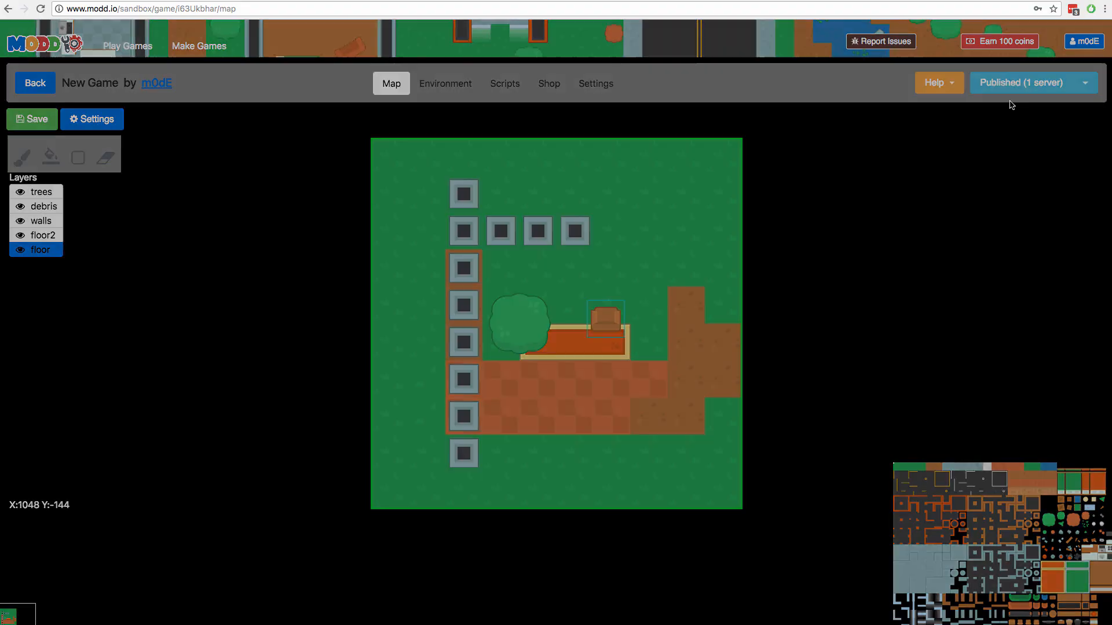
left_click(616, 262)
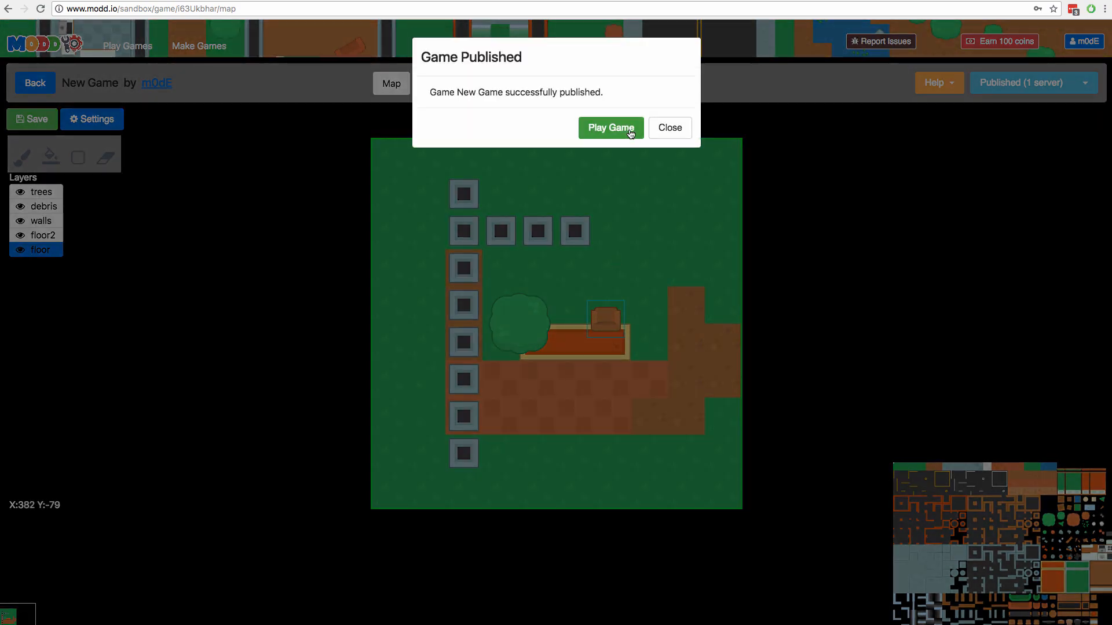
left_click(628, 129)
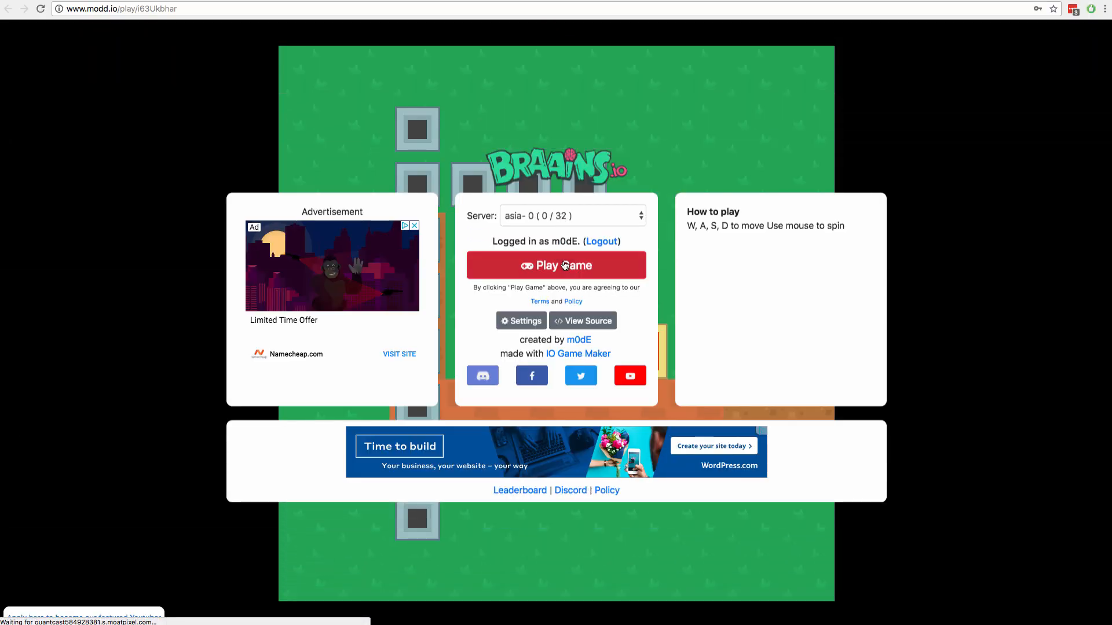
left_click(565, 265)
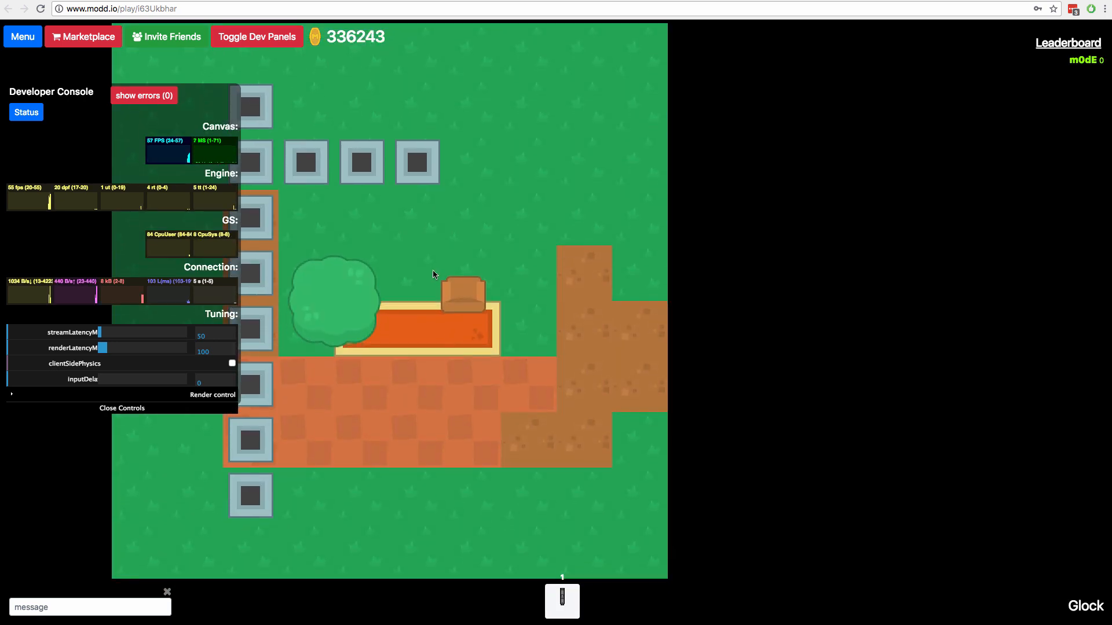
Step: Walk the character over the carpet to the armchair and push it to test the debris object
key("d")
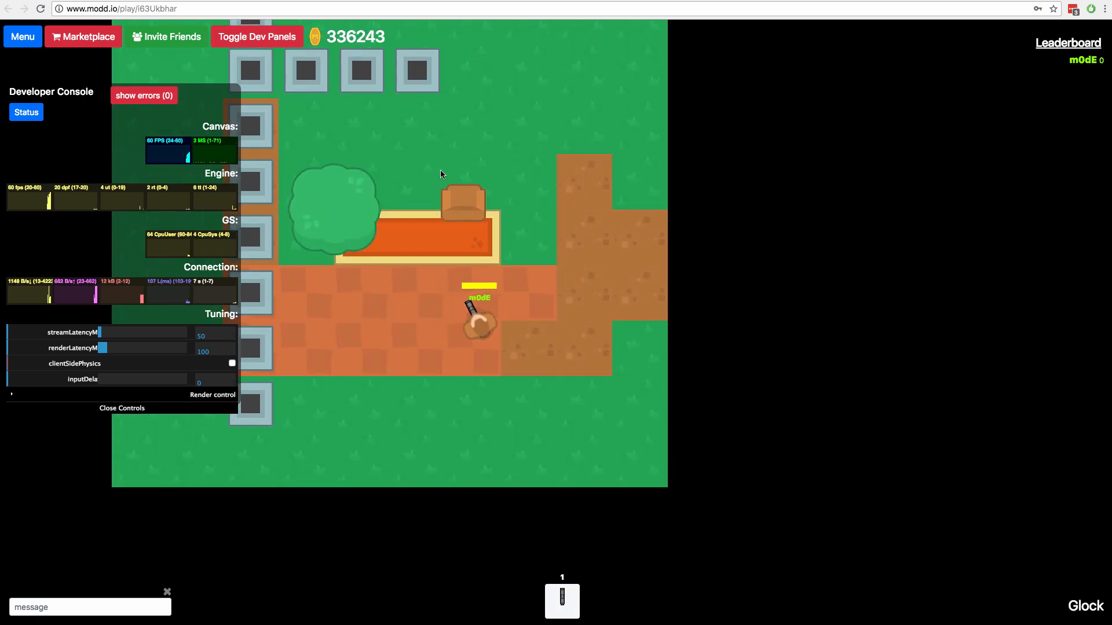
key("w")
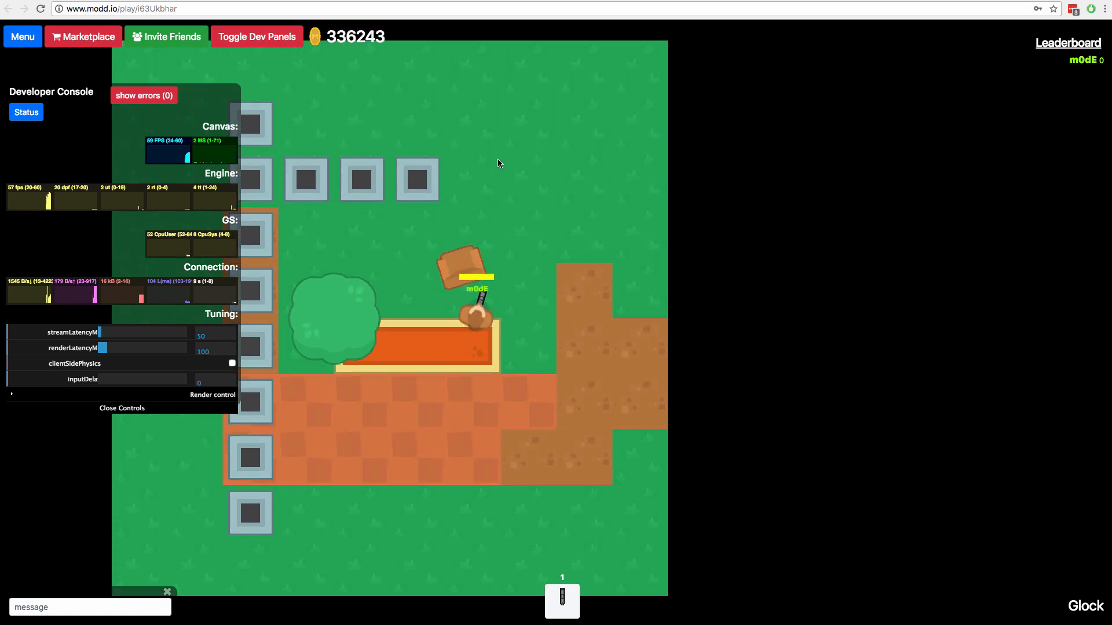
key("a")
key("w")
key("d")
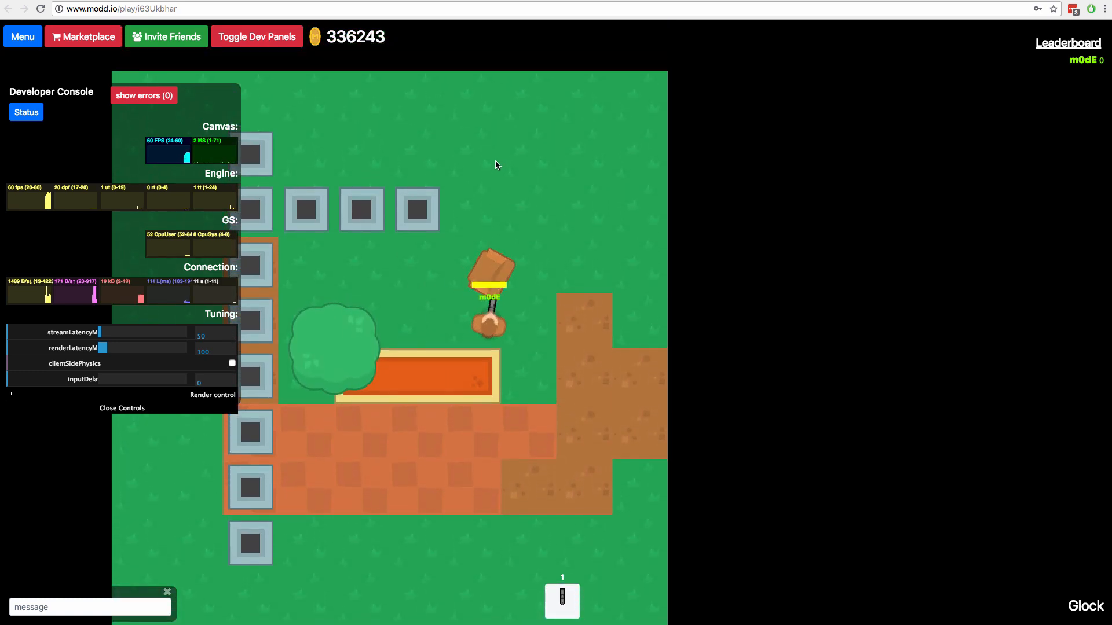
Step: Test the wall collision by walking the character along the blocks and past the tree, with the developer panels hidden
key("a")
key("w")
key("a")
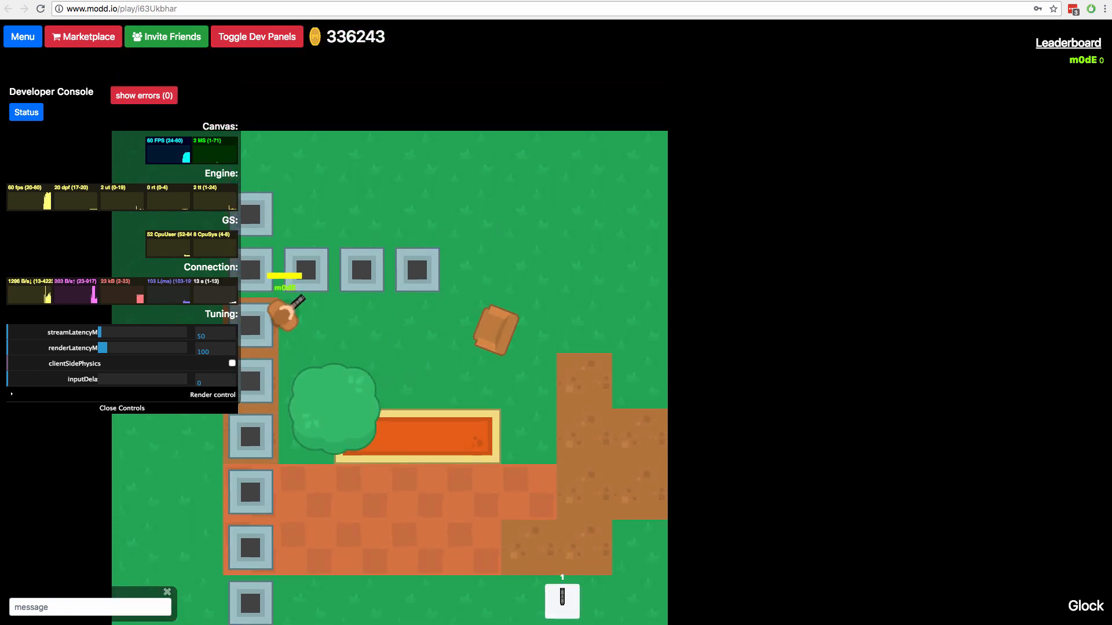
left_click(256, 36)
key("s")
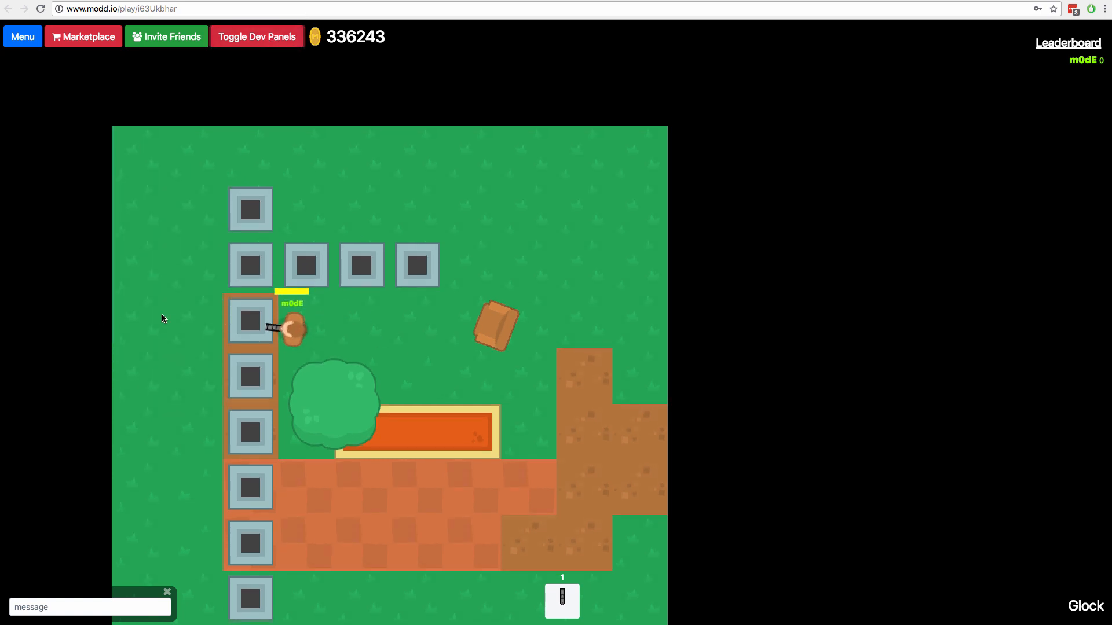
key("s")
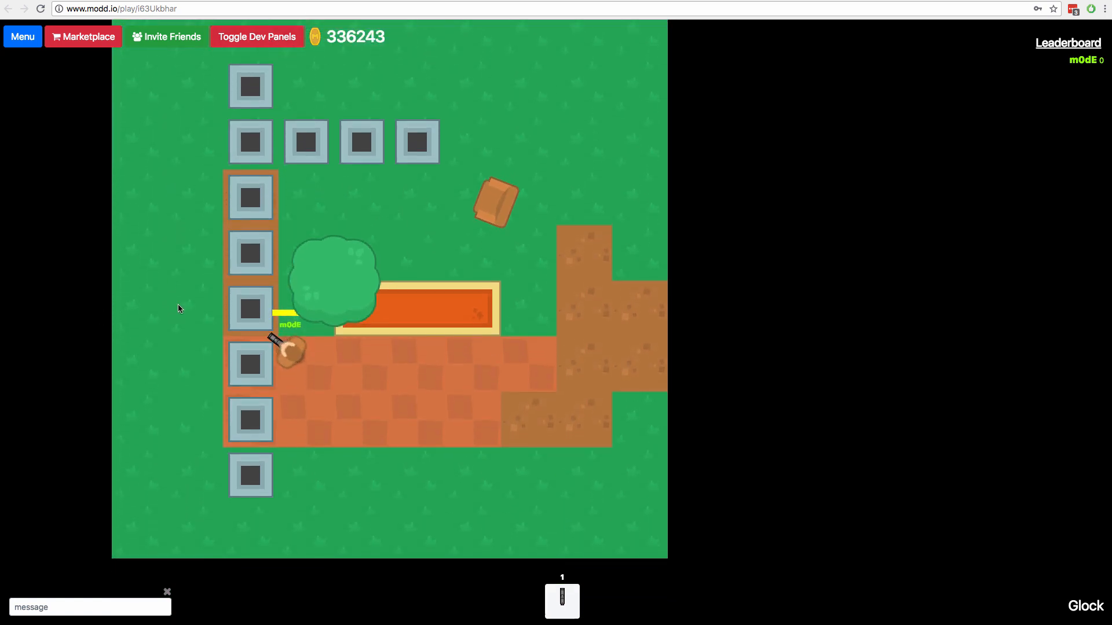
key("w")
key("d")
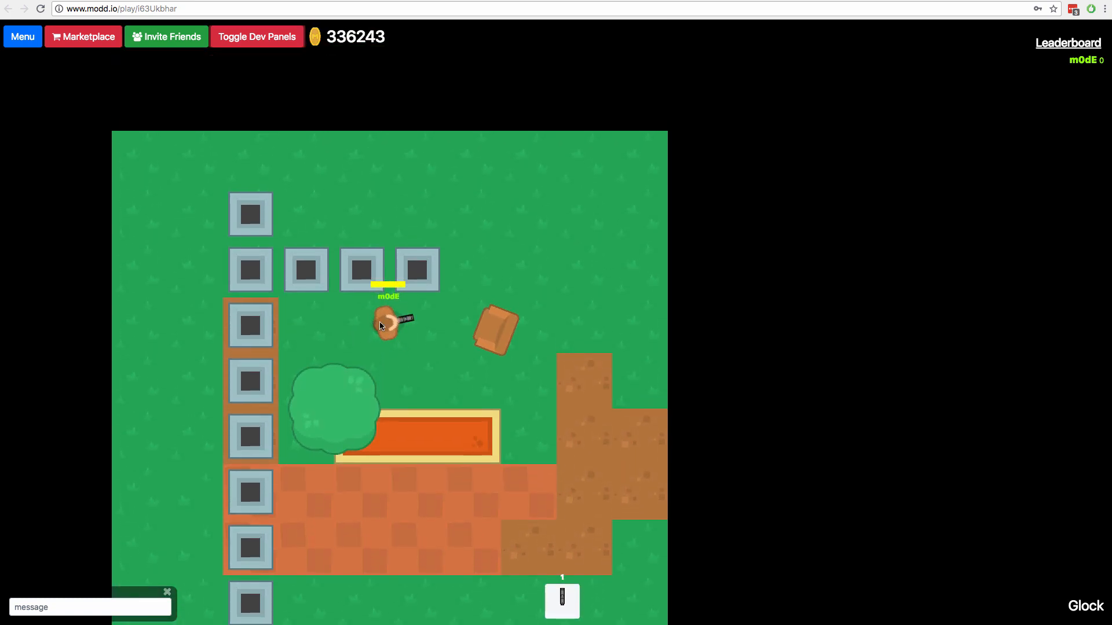
Step: Push the armchair sideways with the character and back away from it
key("d")
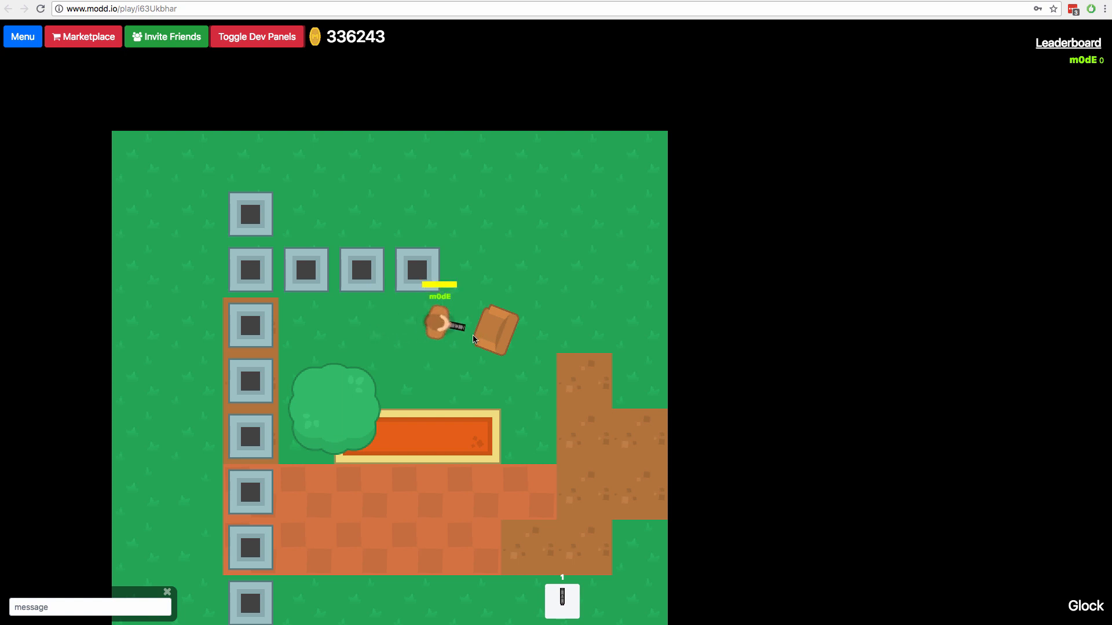
key("s")
key("d")
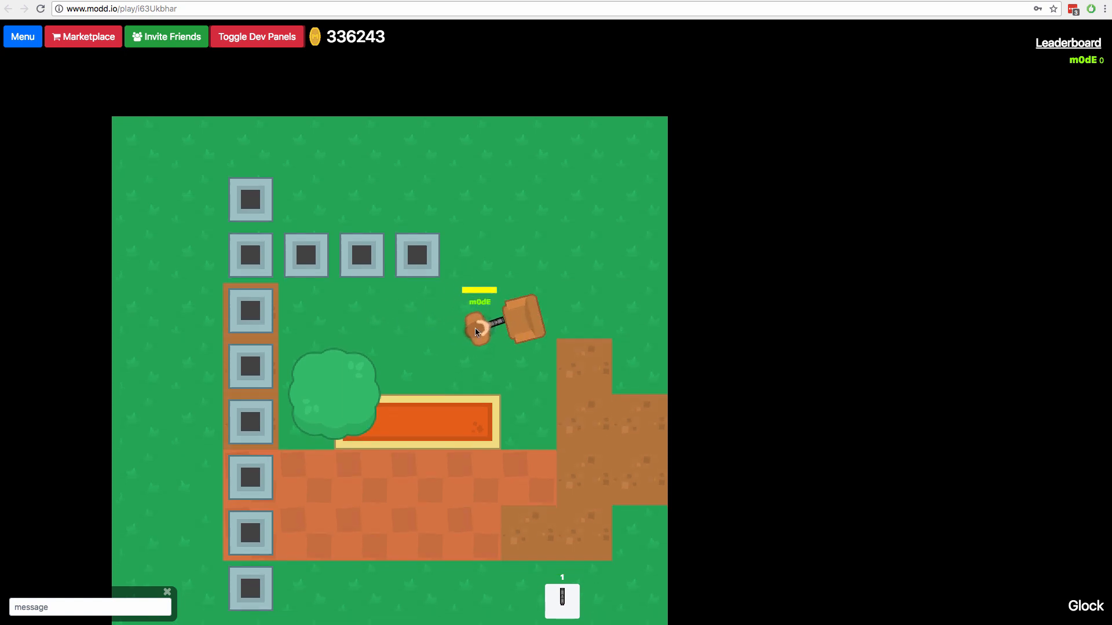
key("a")
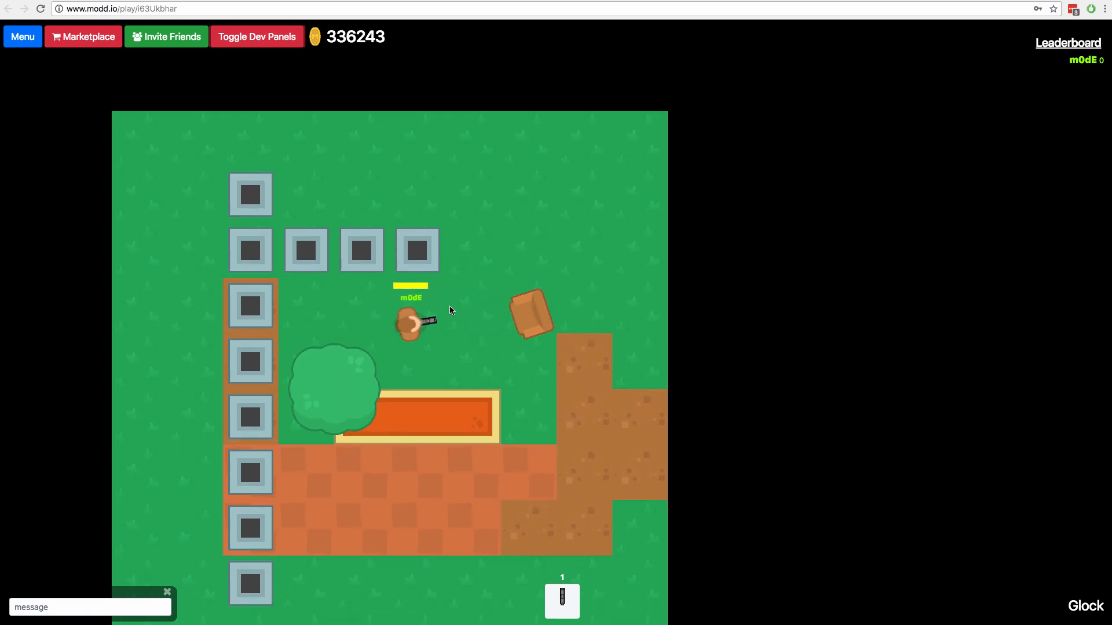
Step: Walk the character beneath the tree and out onto the orange carpet to test the layer order
key("a")
key("s")
key("d")
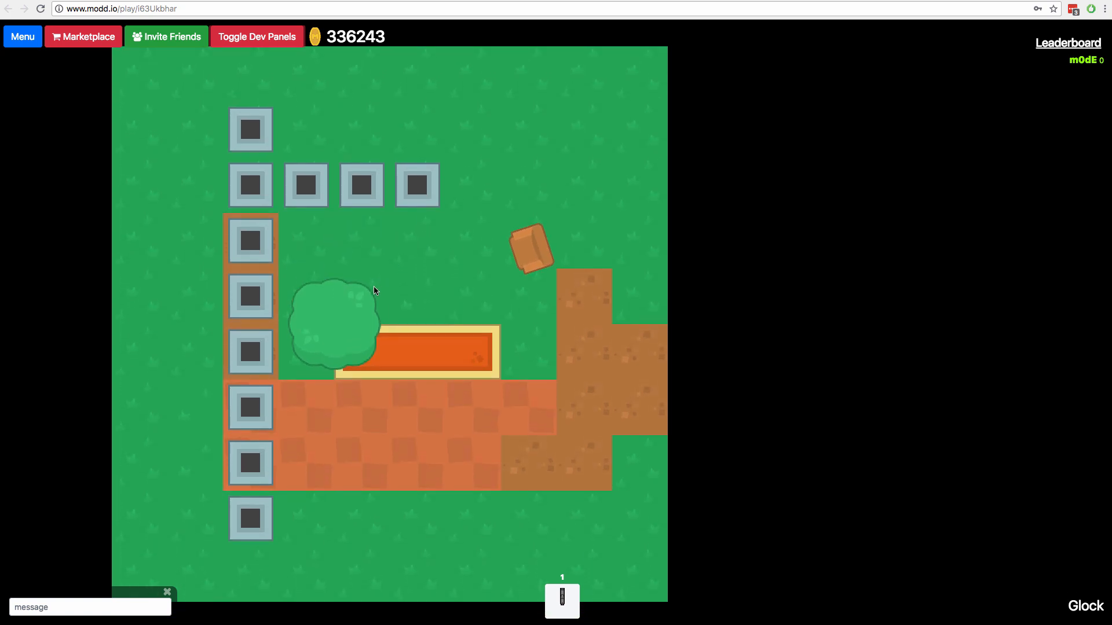
key("w")
key("s")
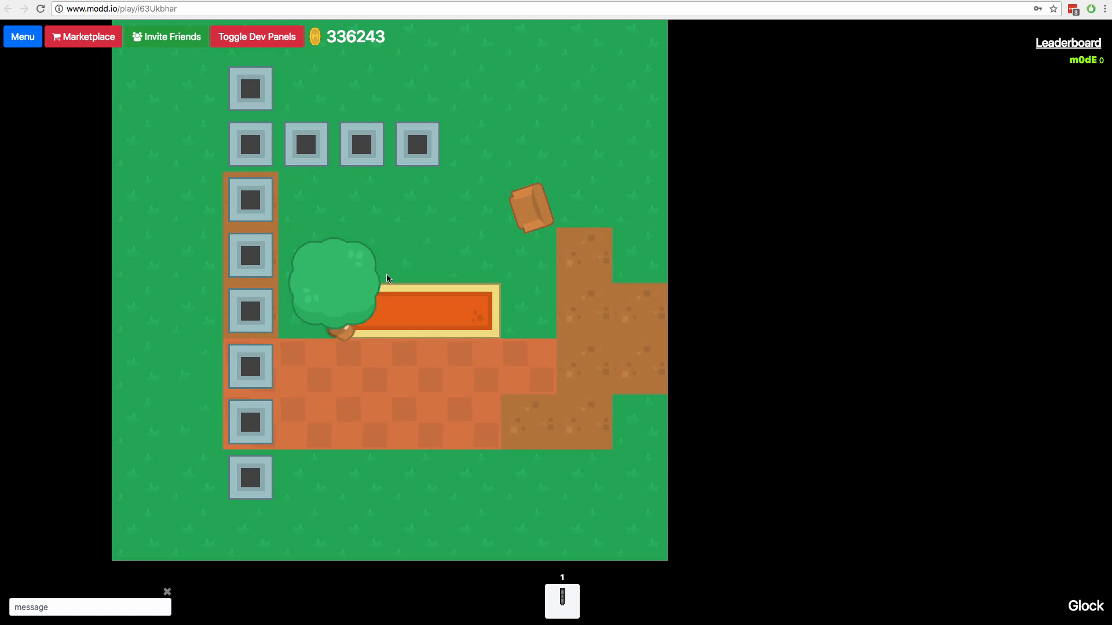
key("d")
key("w")
key("w")
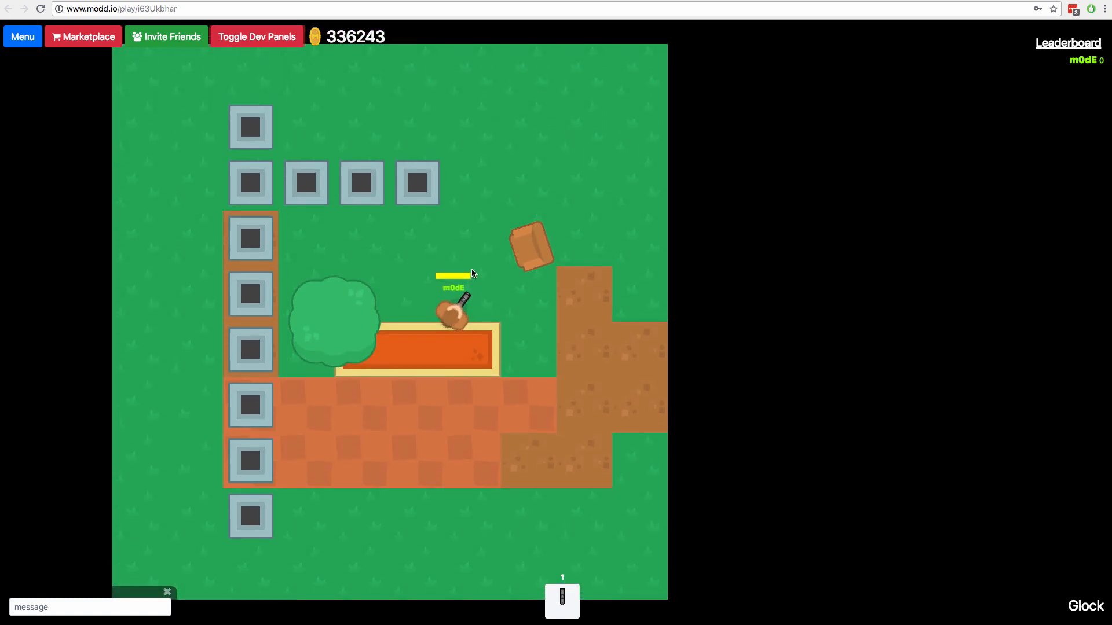
key("s")
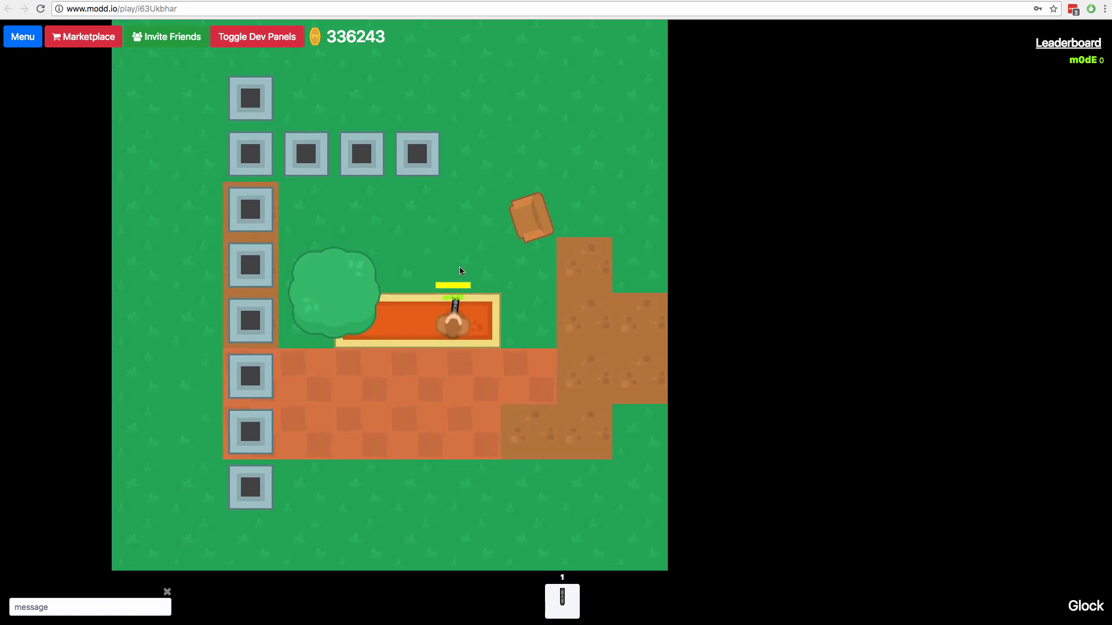
Step: Walk the character up against the underside of the horizontal row of blocks to test the wall collision
key("w")
key("a")
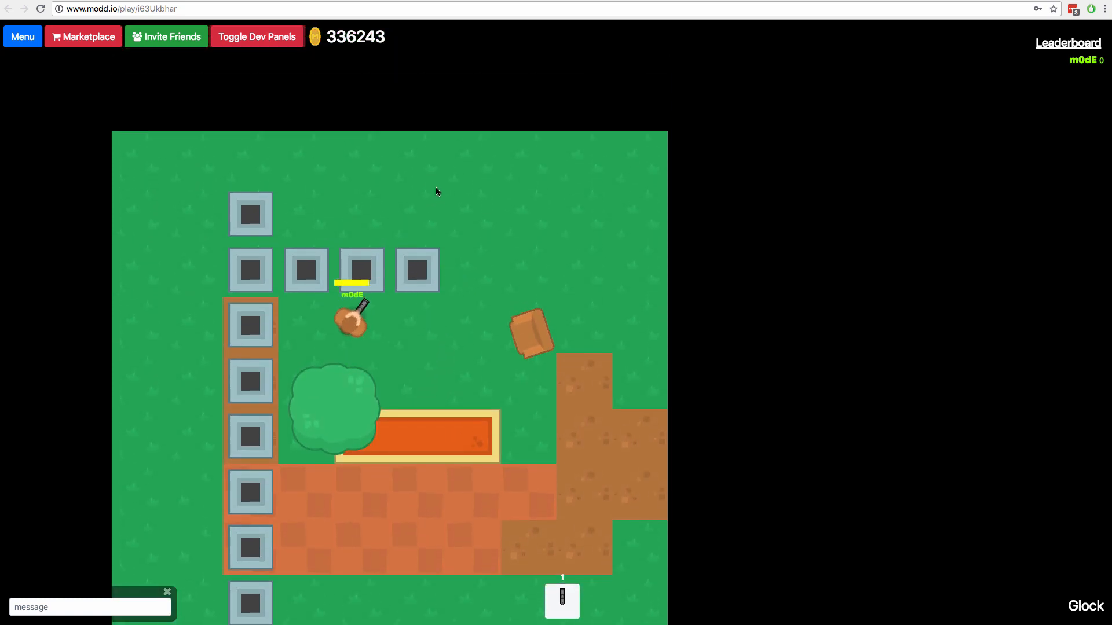
key("d")
key("w")
key("s")
key("s")
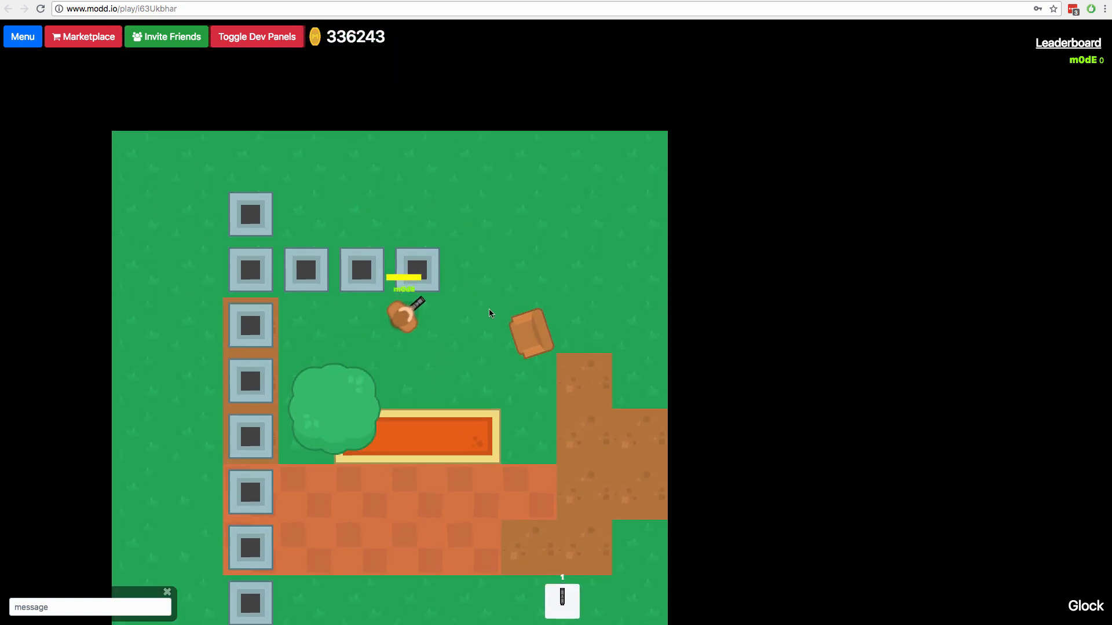
key("w")
key("s")
key("s")
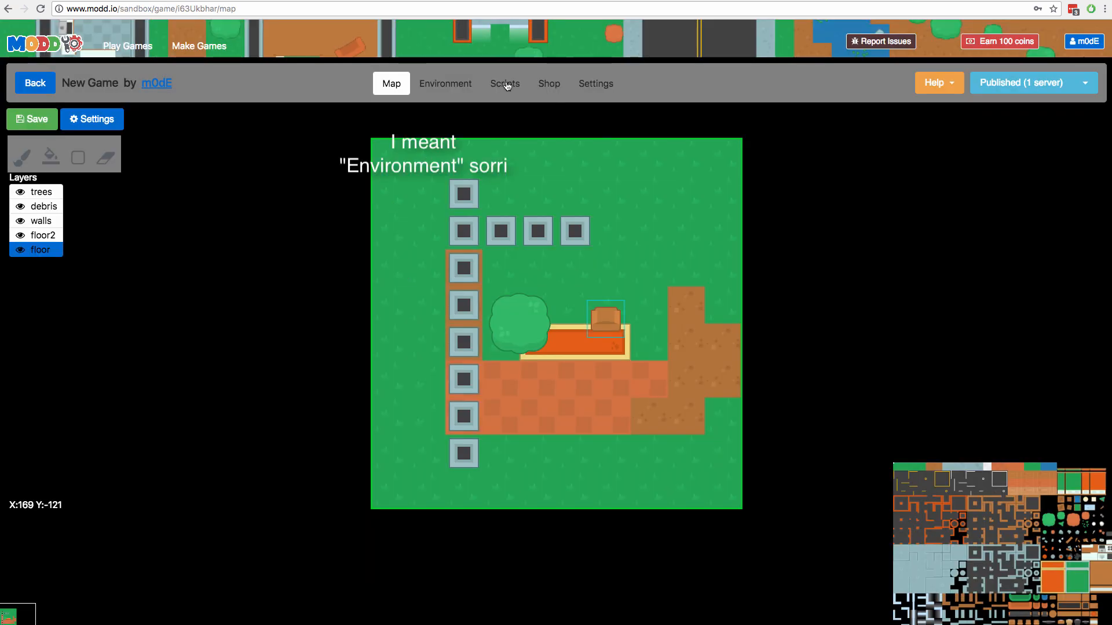
Step: Return to the game's sandbox editor and open the Human-body settings of the Human unit type
left_click(502, 84)
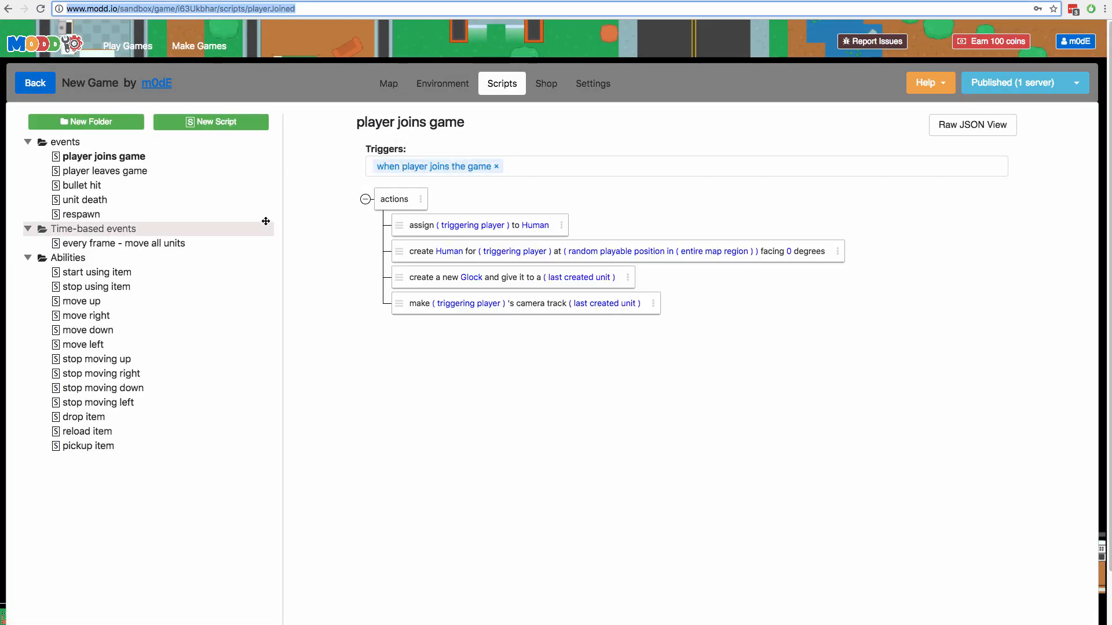
left_click(443, 84)
left_click(491, 151)
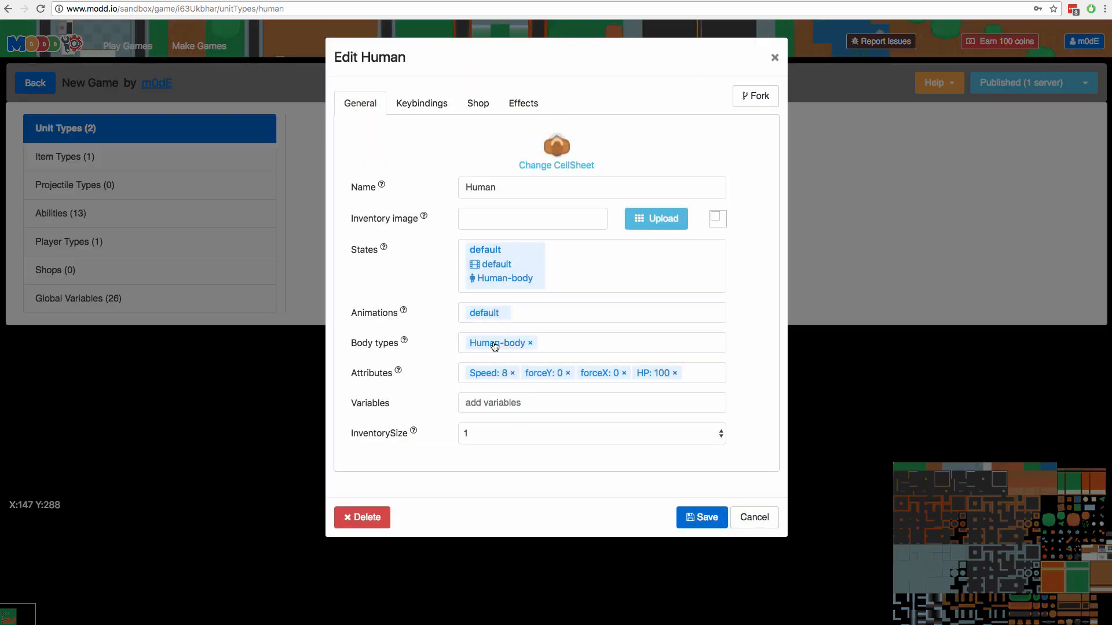
left_click(497, 342)
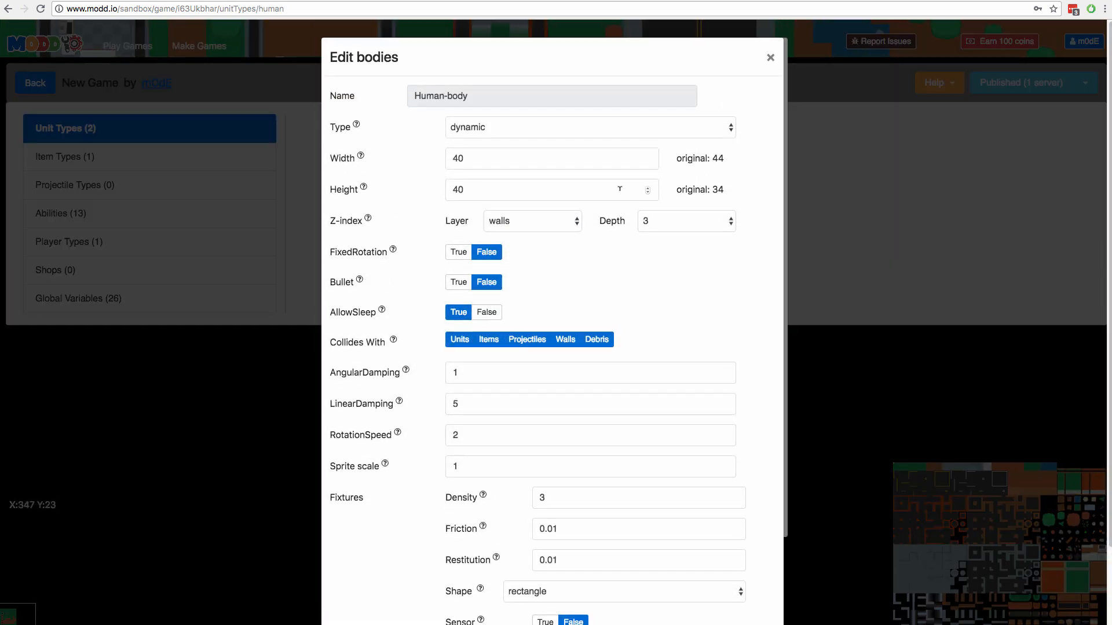
Step: Examine the available Z-index layer and depth options of Human-body
left_click(692, 220)
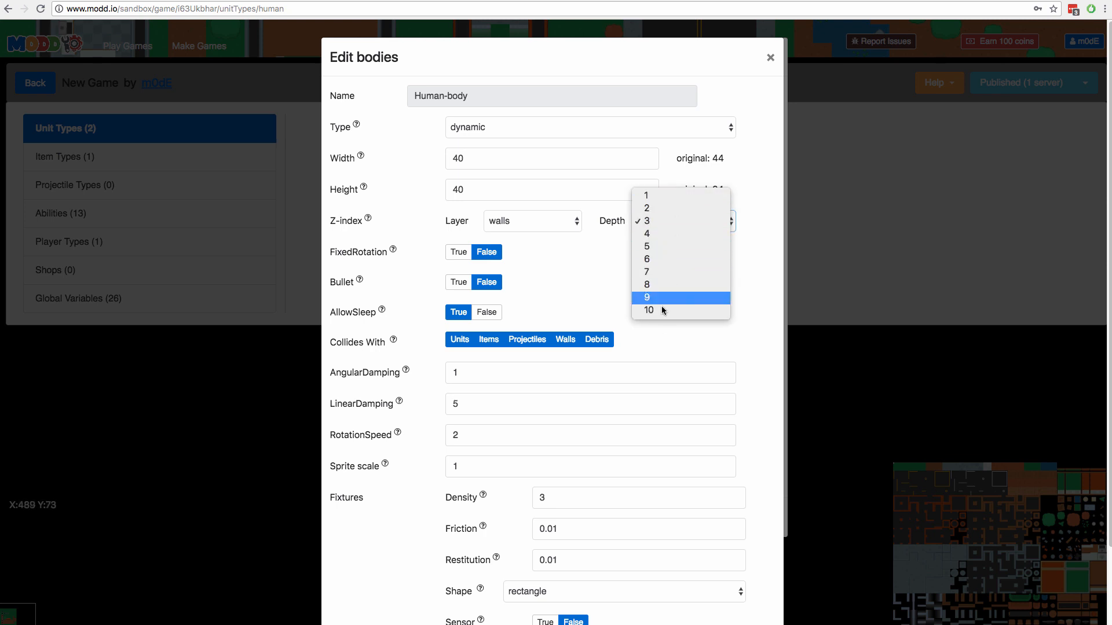
left_click(555, 226)
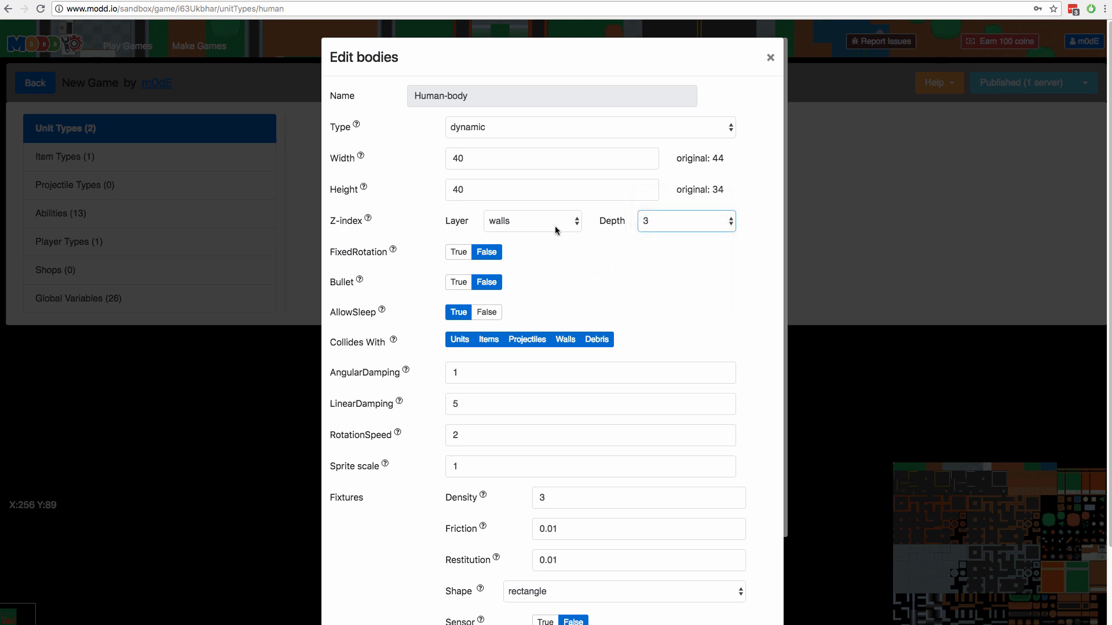
left_click(521, 222)
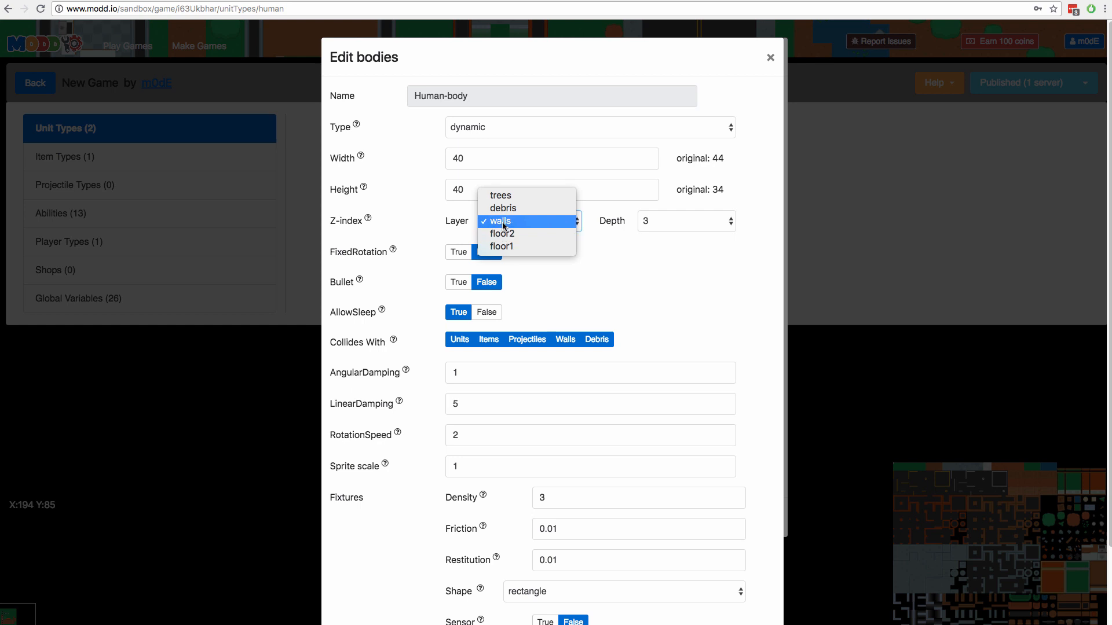
left_click(657, 224)
left_click(658, 224)
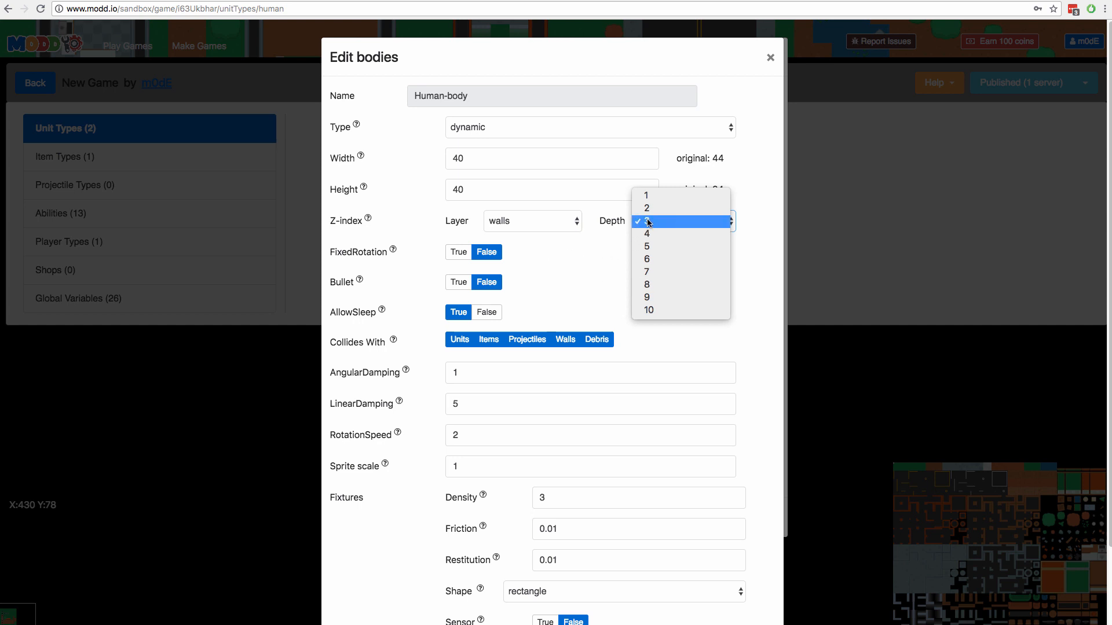
left_click(592, 257)
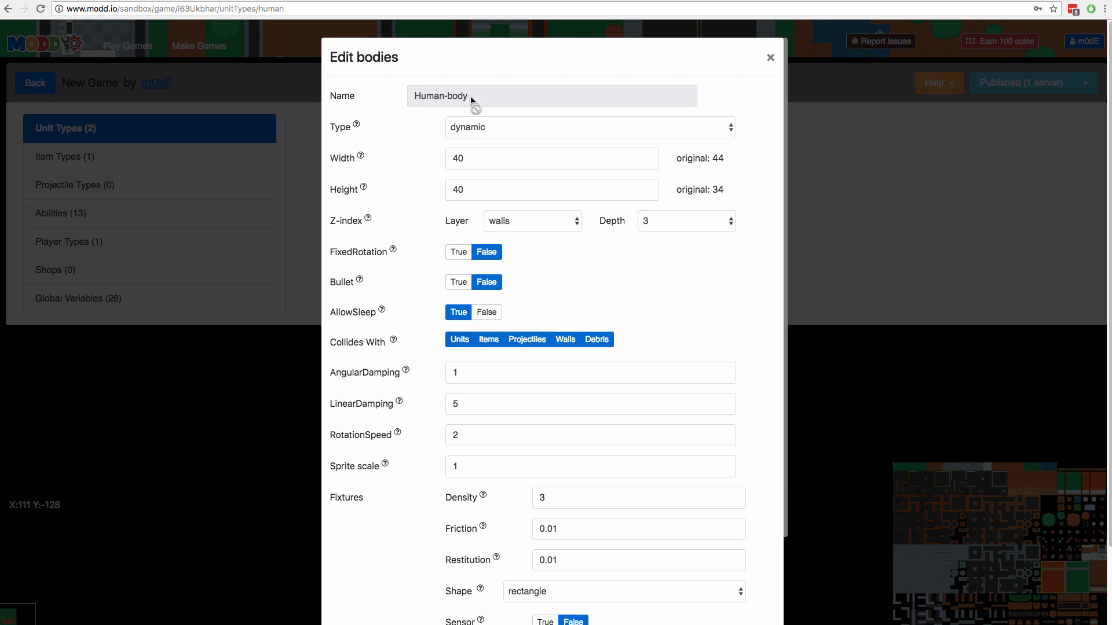
Step: Turn off Human-body's collision with walls, set its Z-index to layer trees with depth 8, and save the Human unit
left_click(563, 343)
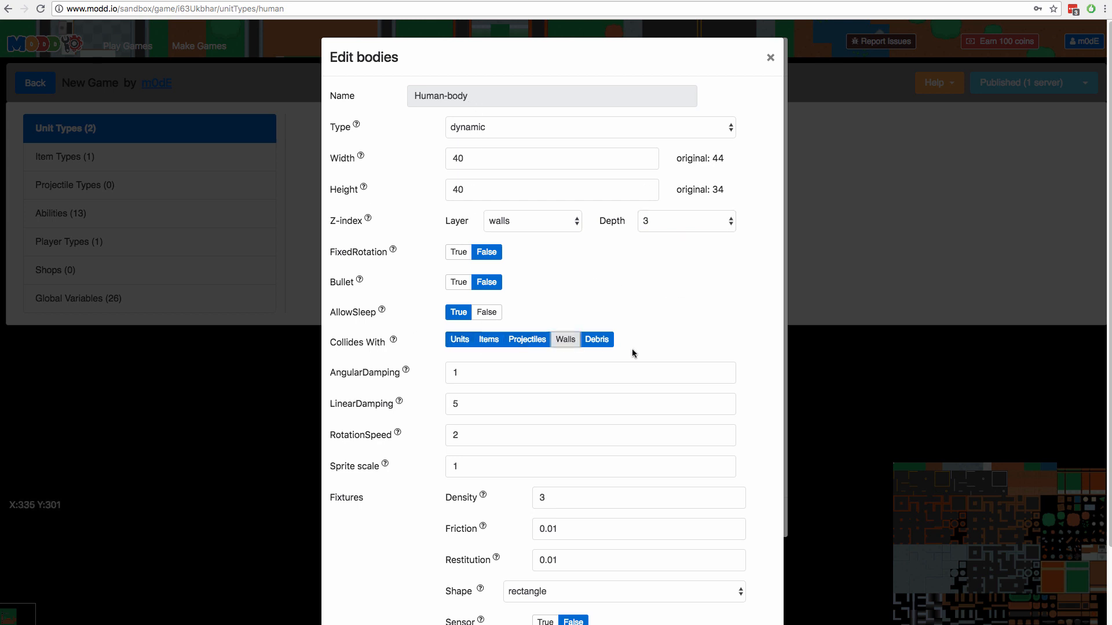
left_click(546, 224)
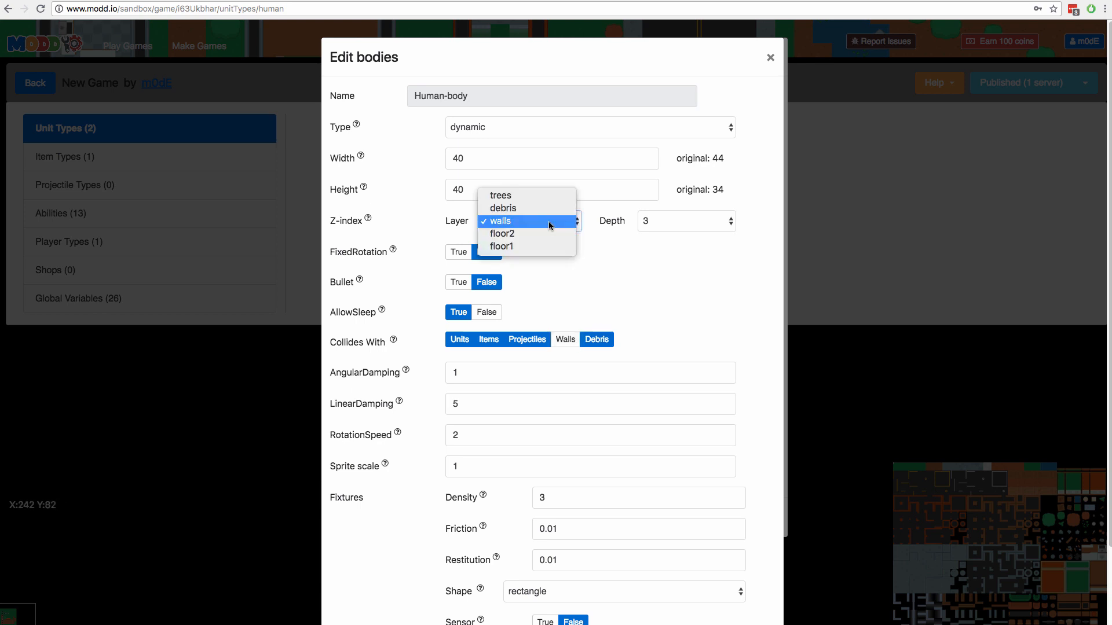
left_click(527, 196)
left_click(660, 222)
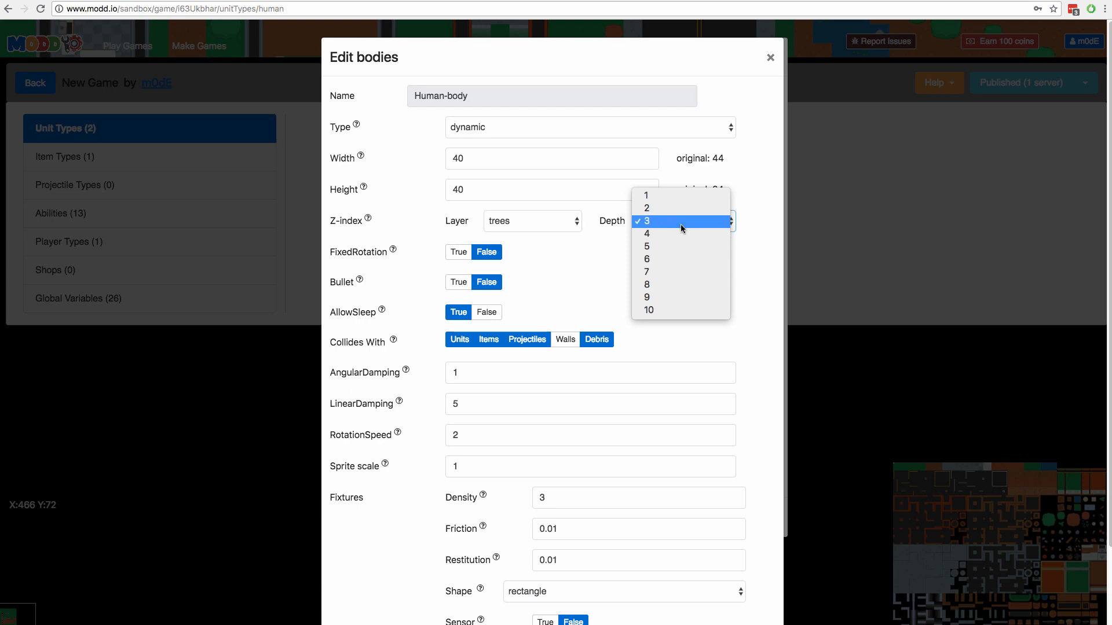
left_click(669, 285)
scroll(752, 291, "down", 2)
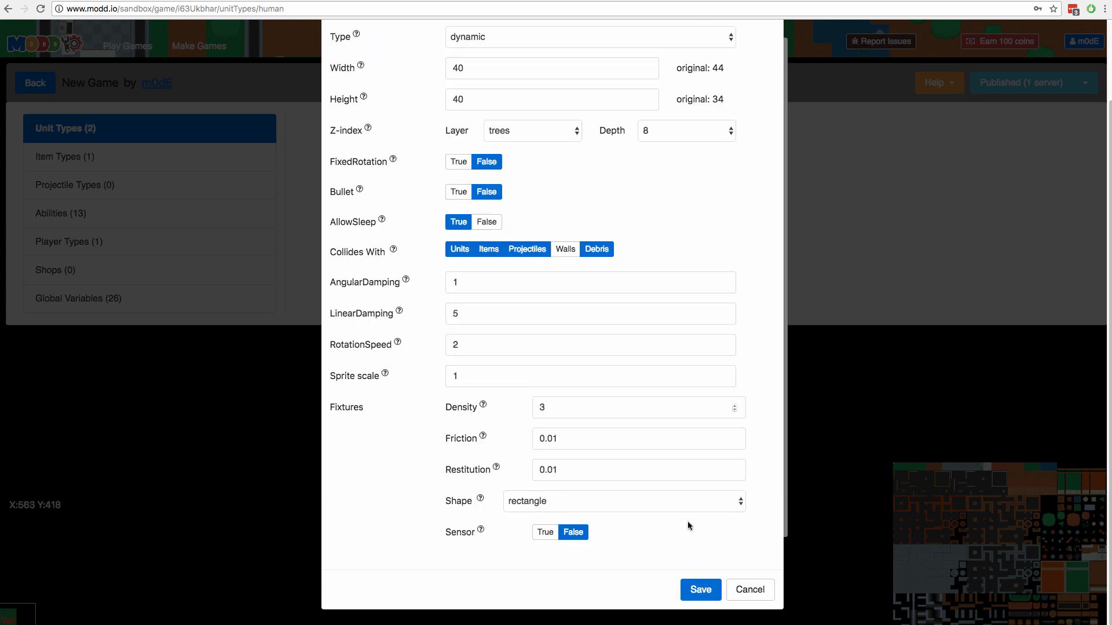
left_click(697, 591)
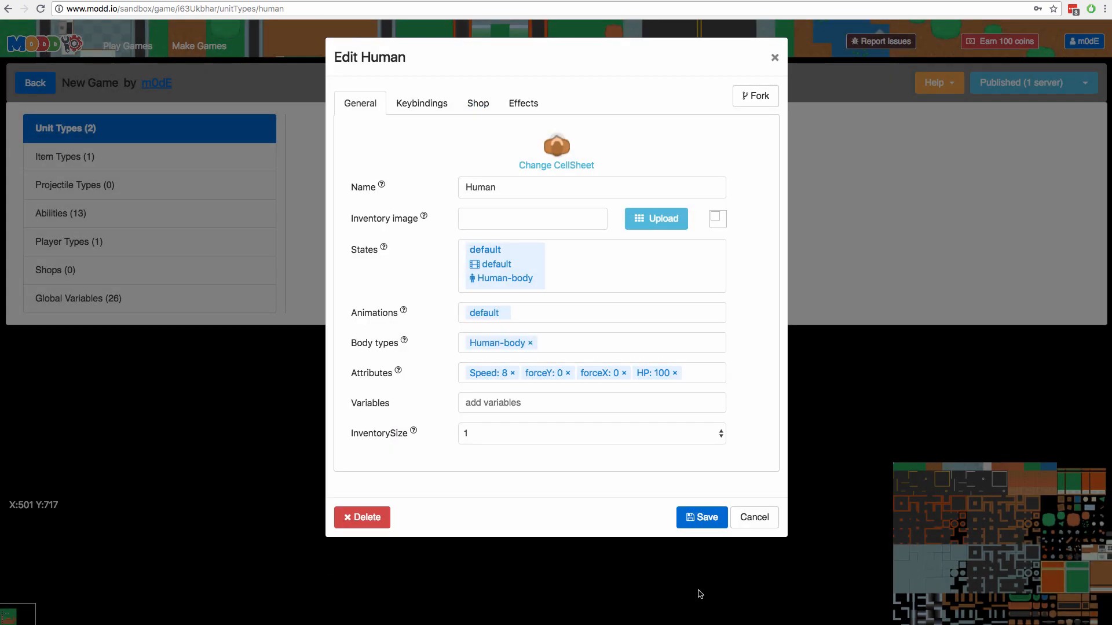
left_click(702, 517)
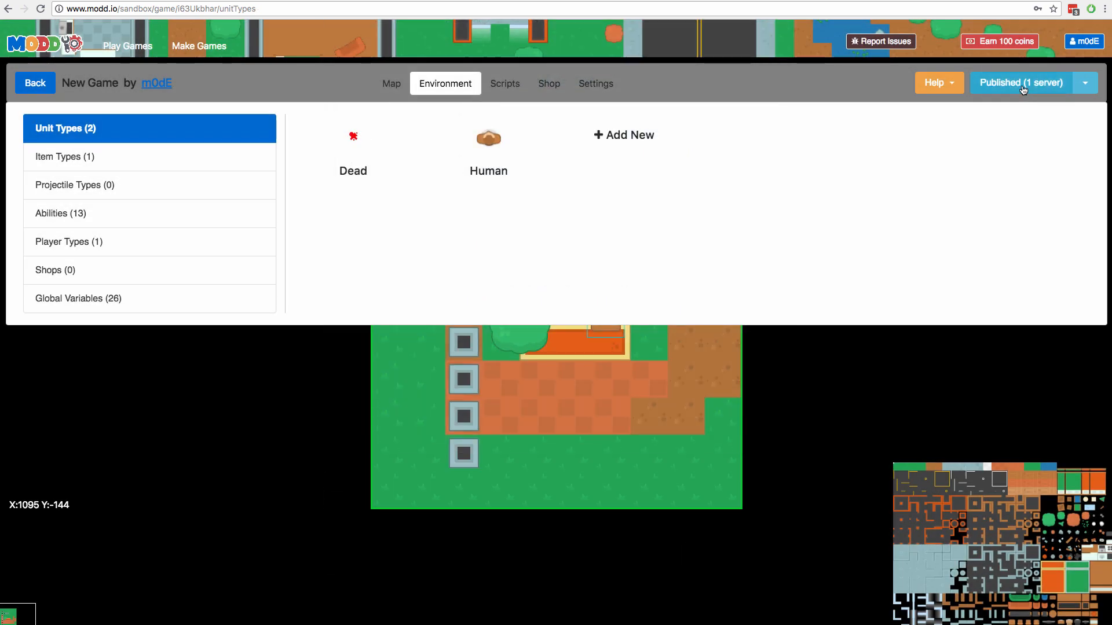
Step: Re-publish the game with the edited Human unit and join it from its play page
left_click(1022, 84)
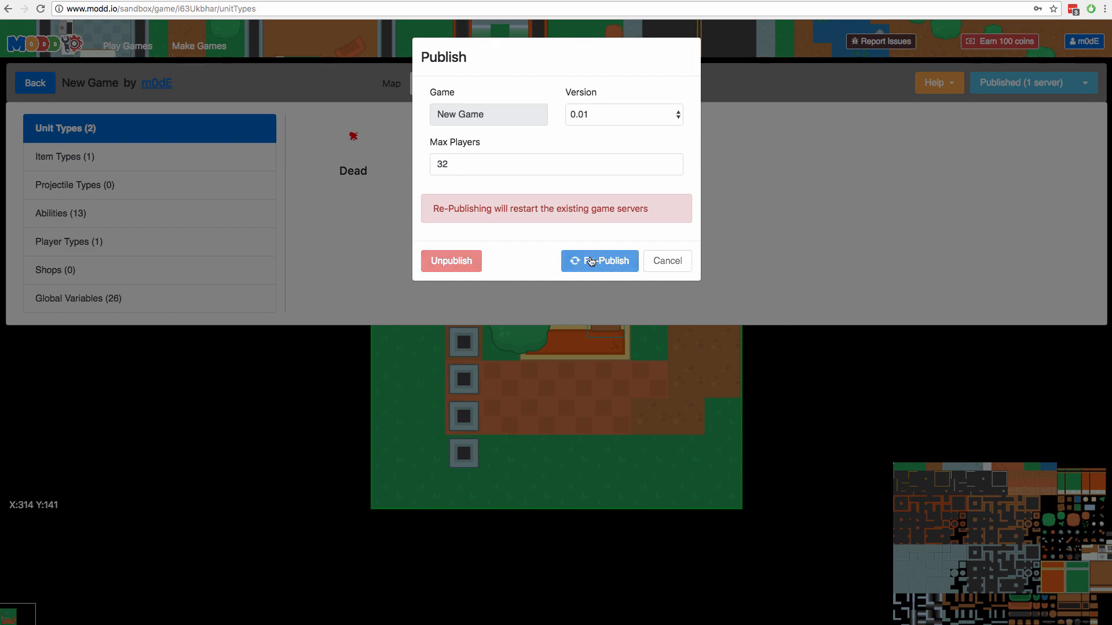
left_click(589, 259)
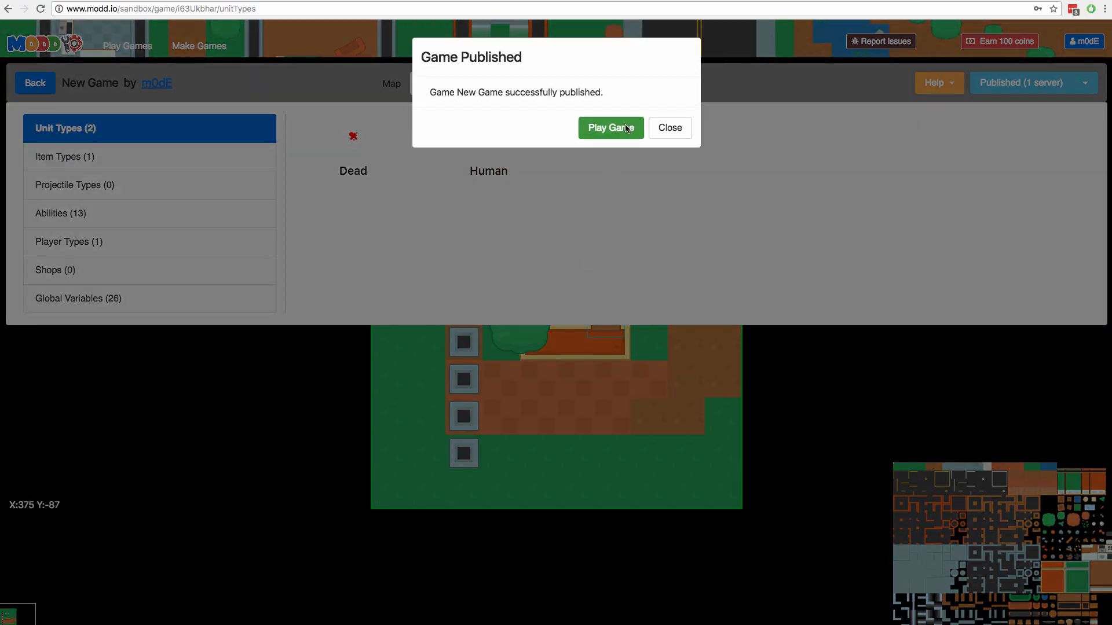
left_click(624, 124)
left_click(590, 272)
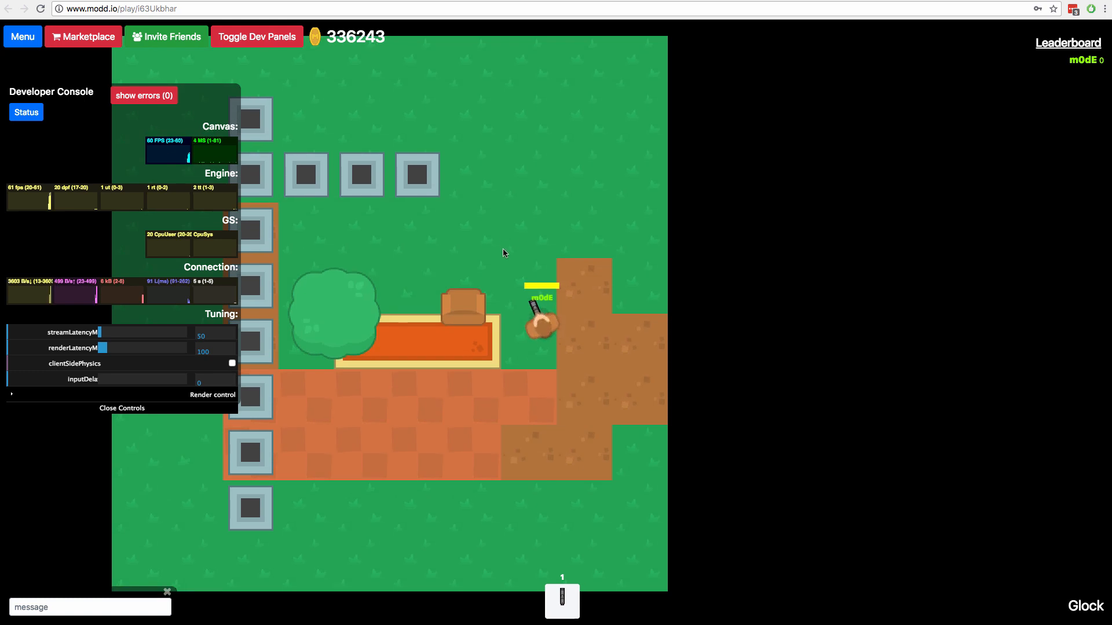
Step: Push the armchair off the carpet with the character to test the debris collision in the republished game
key("a")
key("s")
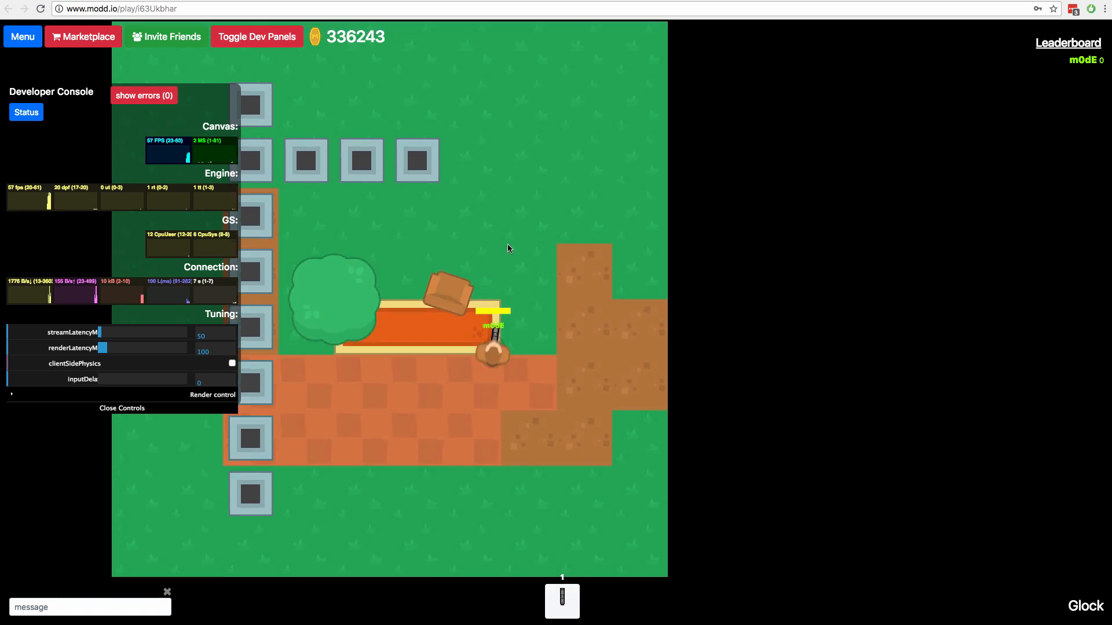
key("a")
key("w")
key("d")
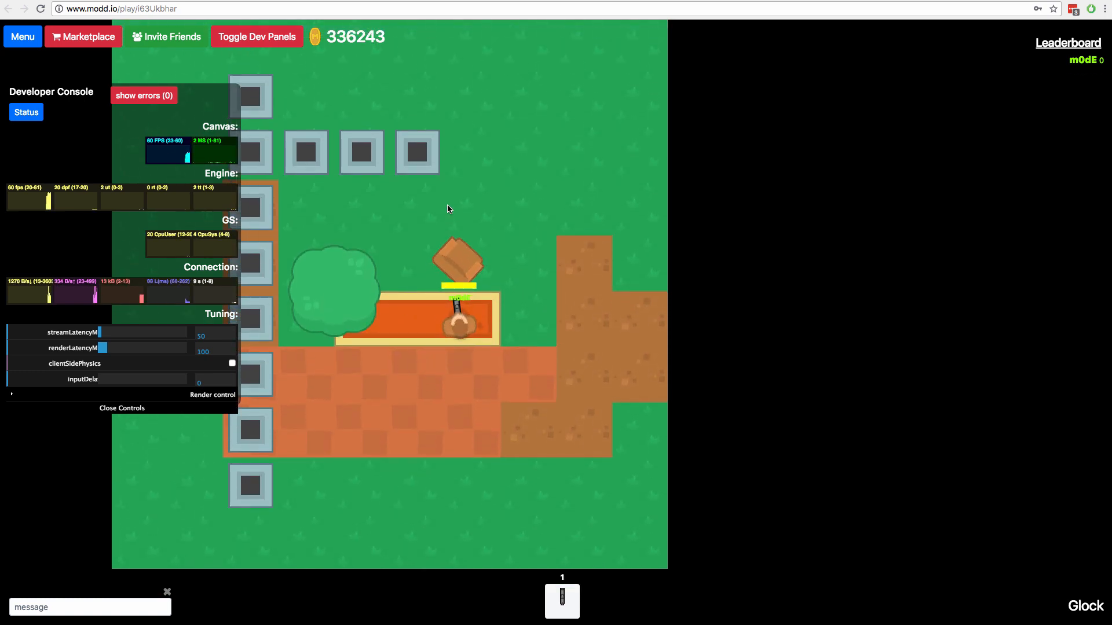
key("w")
key("d")
key("s")
key("a")
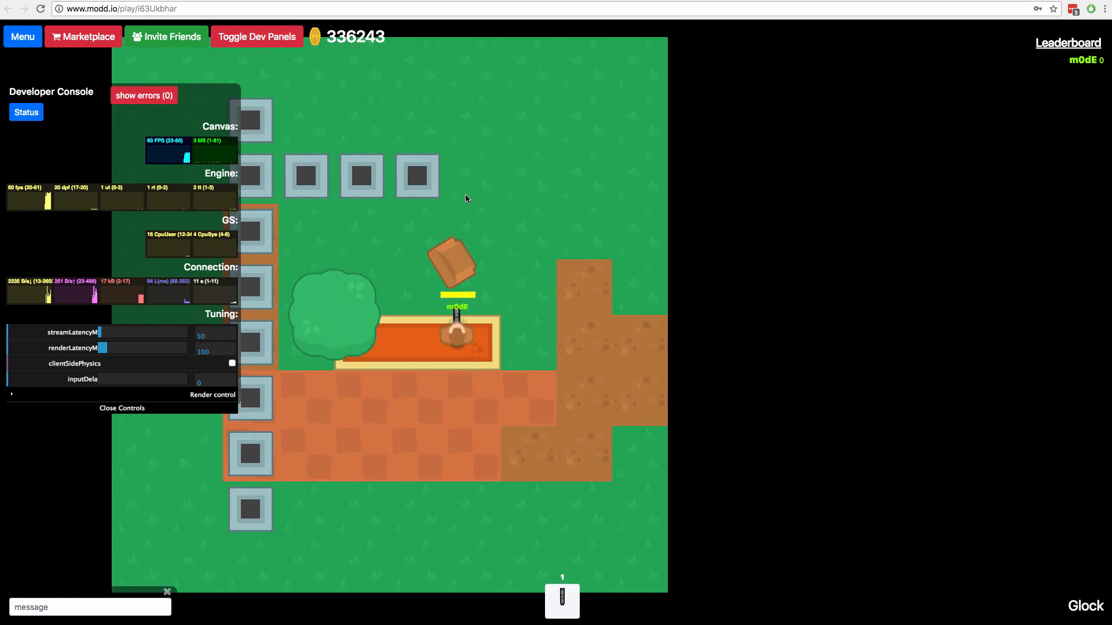
key("w")
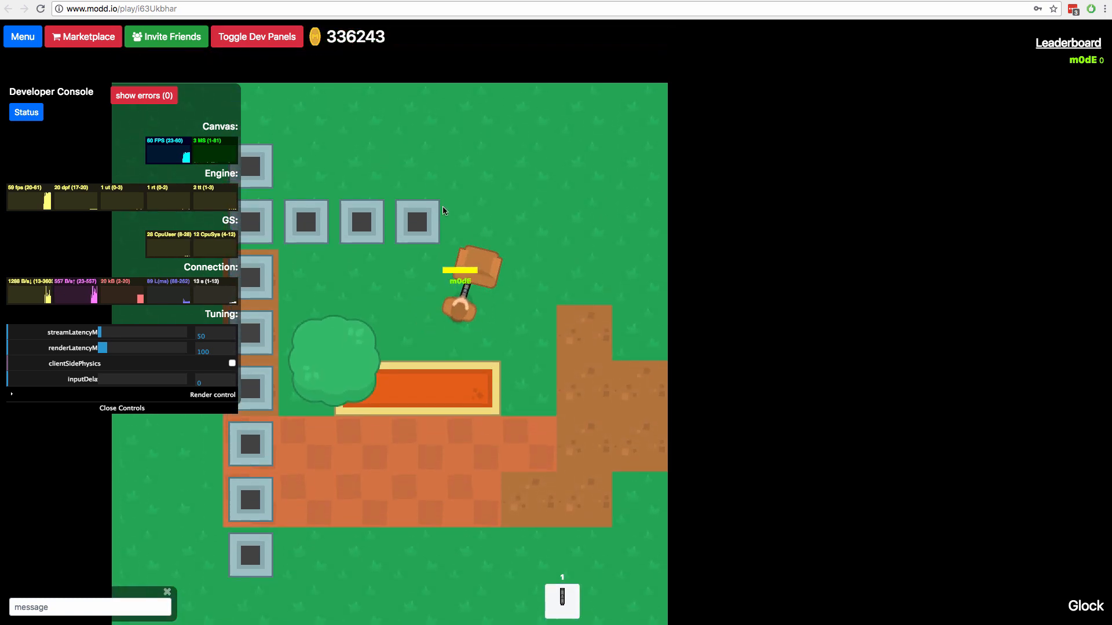
Step: Walk the character over the horizontal row of blocks and back down to test passing through walls
key("w")
key("a")
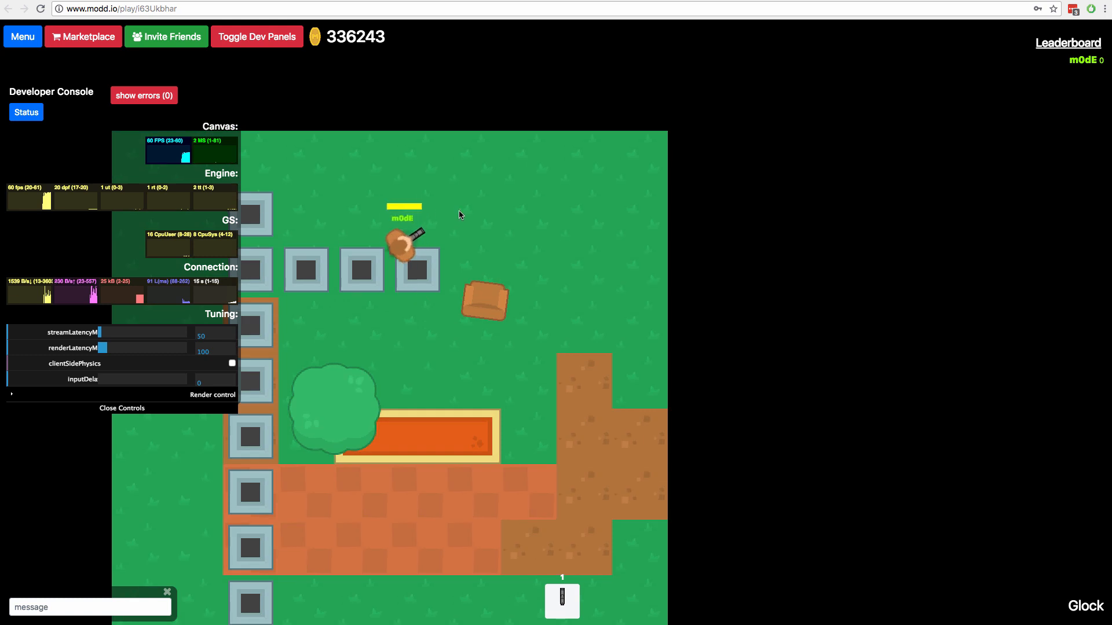
key("a")
key("d")
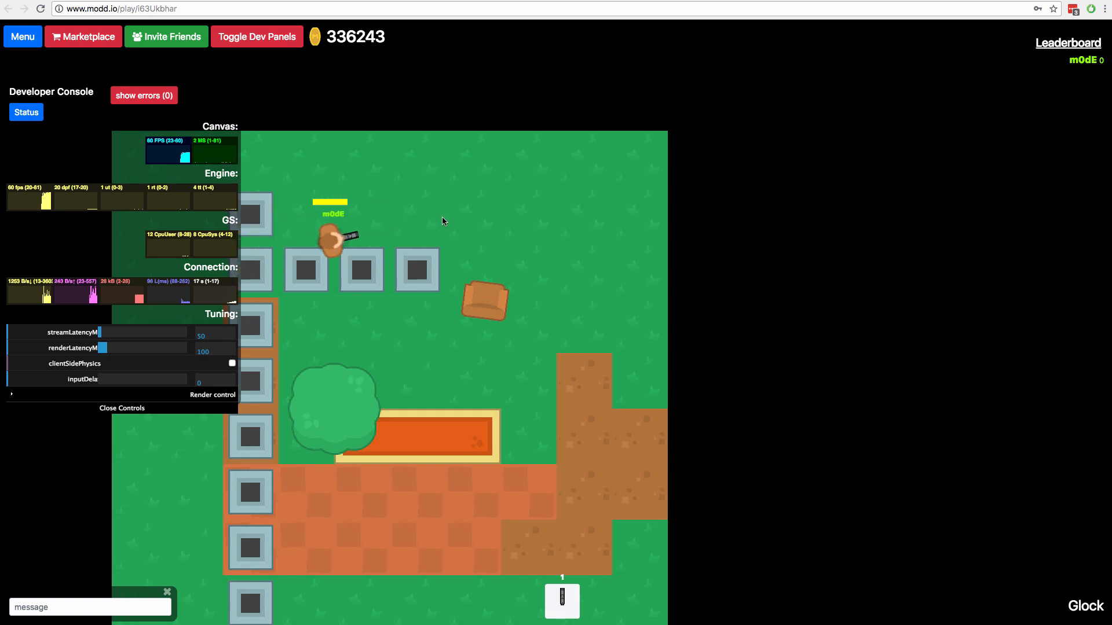
key("s")
key("s")
Step: Walk the character across the top of the tree and off its edge to test the trees layer setting
key("a")
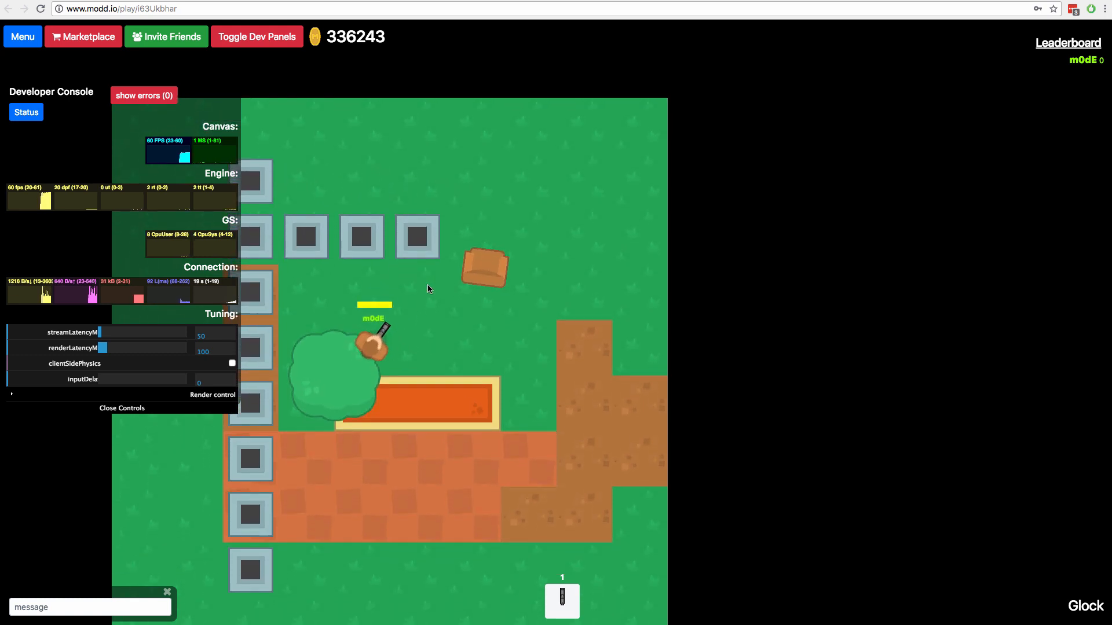
key("w")
key("a")
key("d")
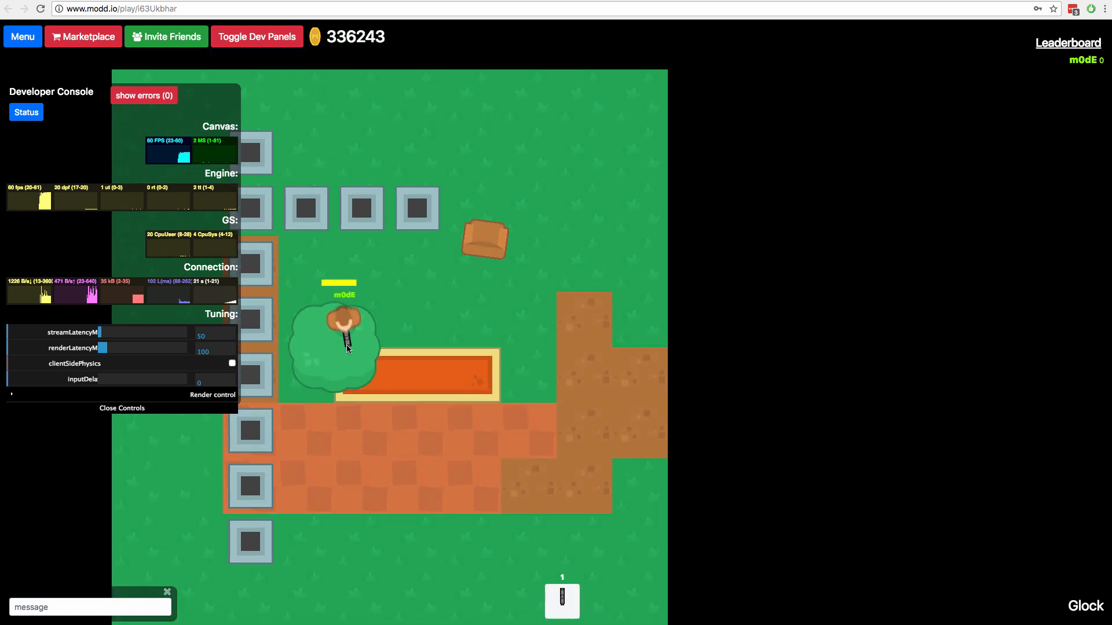
key("s")
key("a")
key("d")
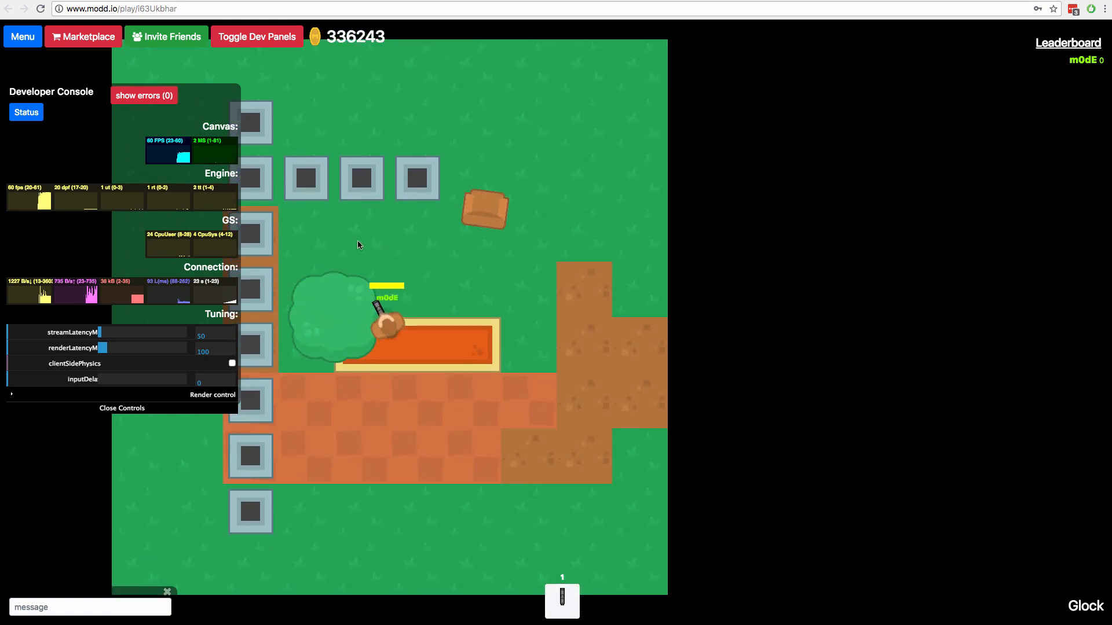
Step: Circle the character over the tree once more and return it to the carpet
key("a")
key("w")
key("d")
key("s")
key("a")
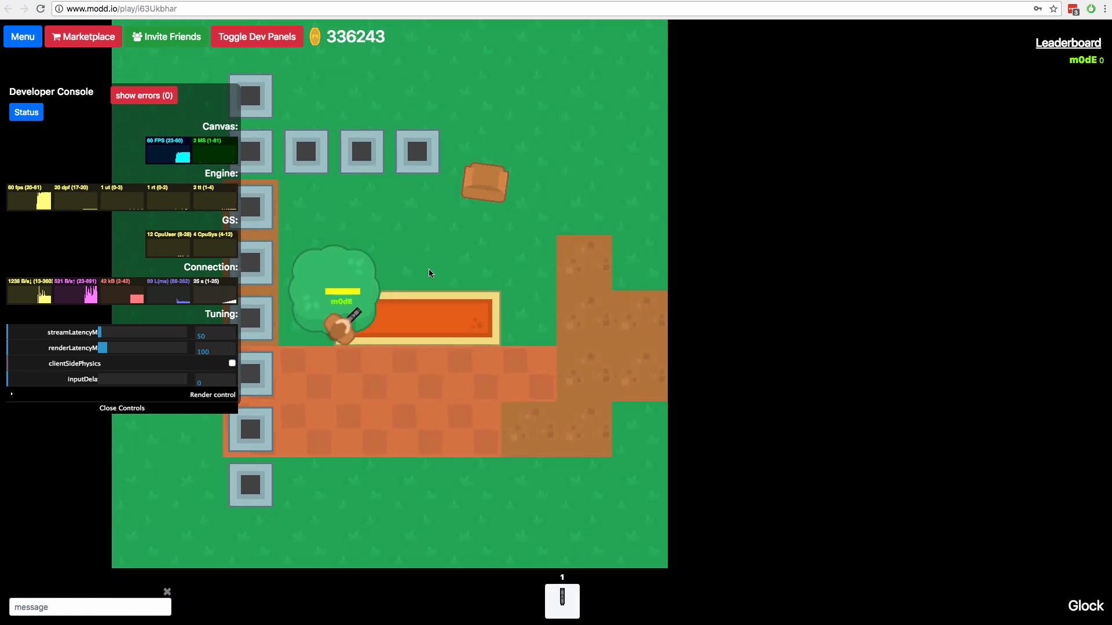
key("w")
key("d")
key("d")
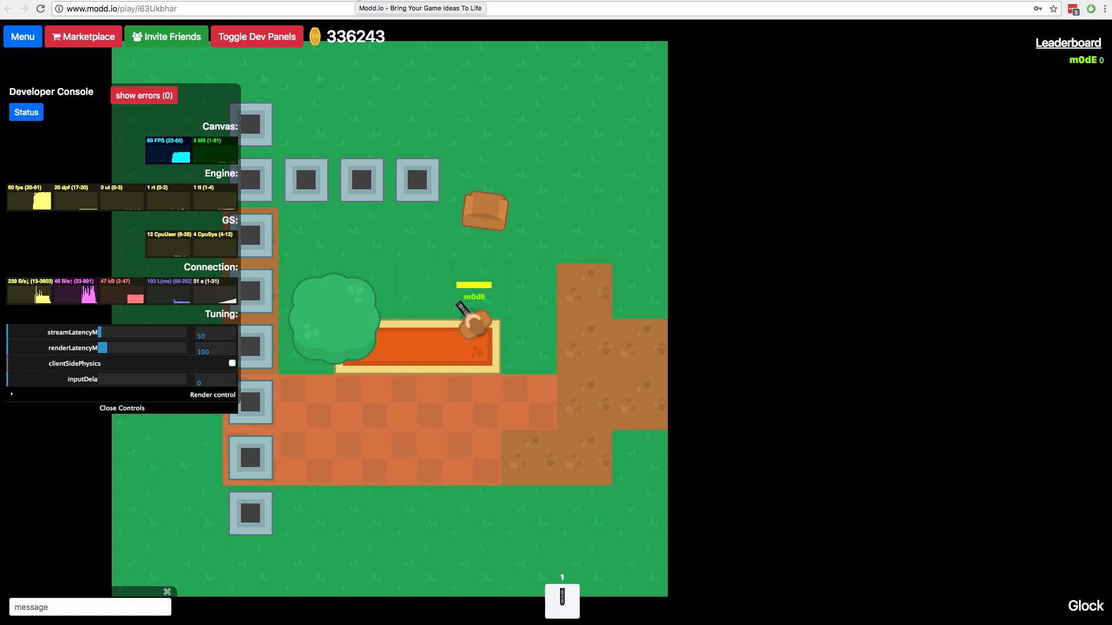
Step: Switch to Tiled and resize the map to 30 tiles wide and 30 tiles high
key("super+Tab")
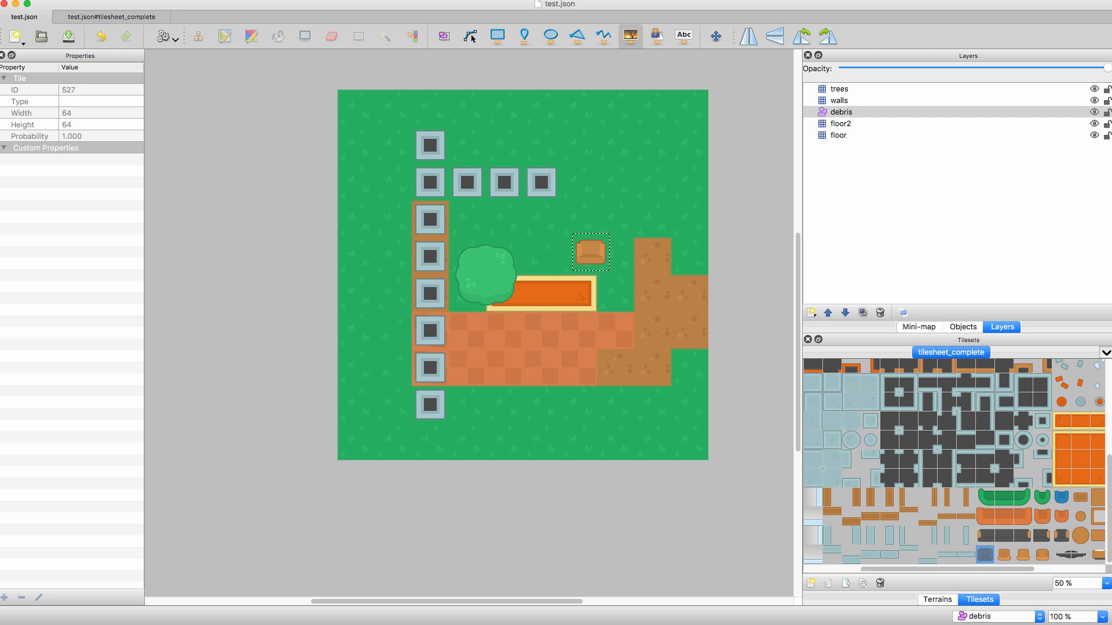
left_click(15, 0)
left_click(14, 0)
left_click(35, 0)
mouse_move(14, 0)
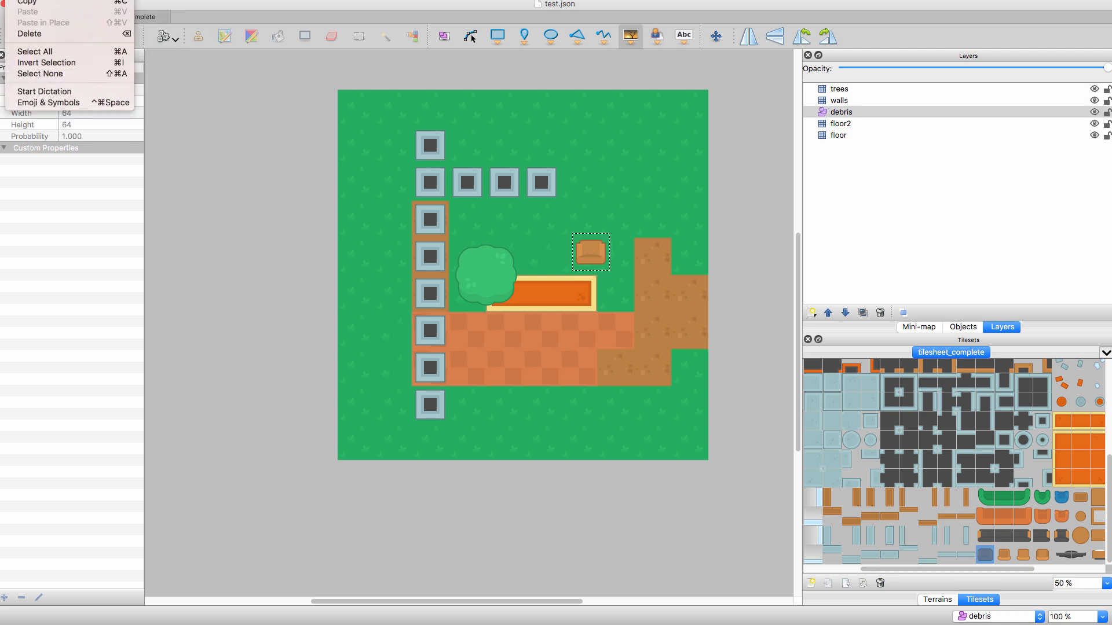
mouse_move(70, 0)
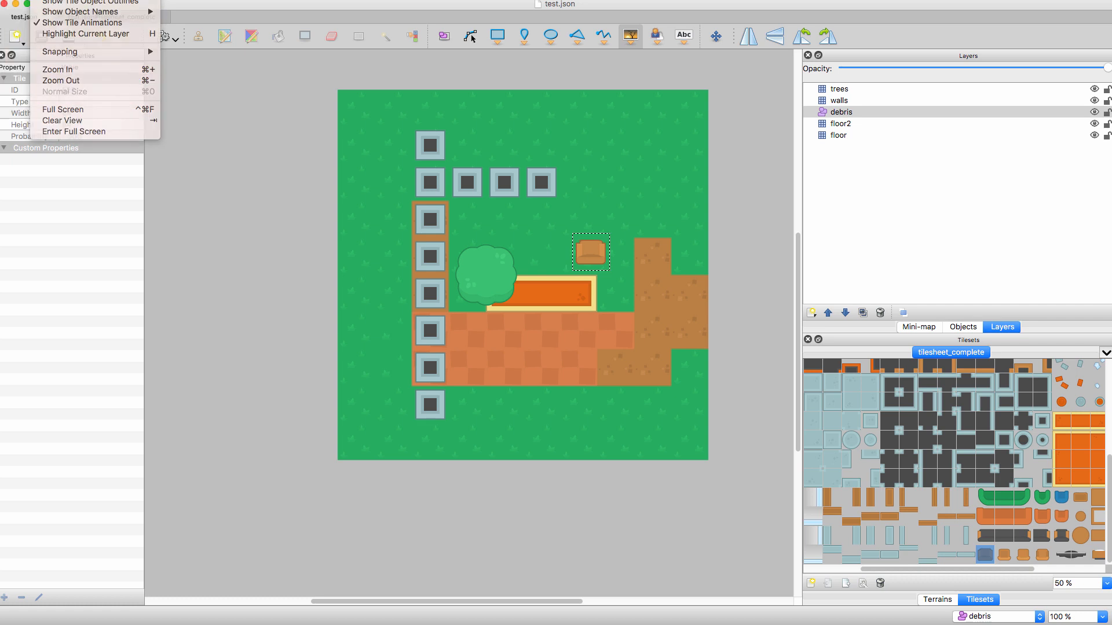
left_click(36, 0)
left_click(70, 0)
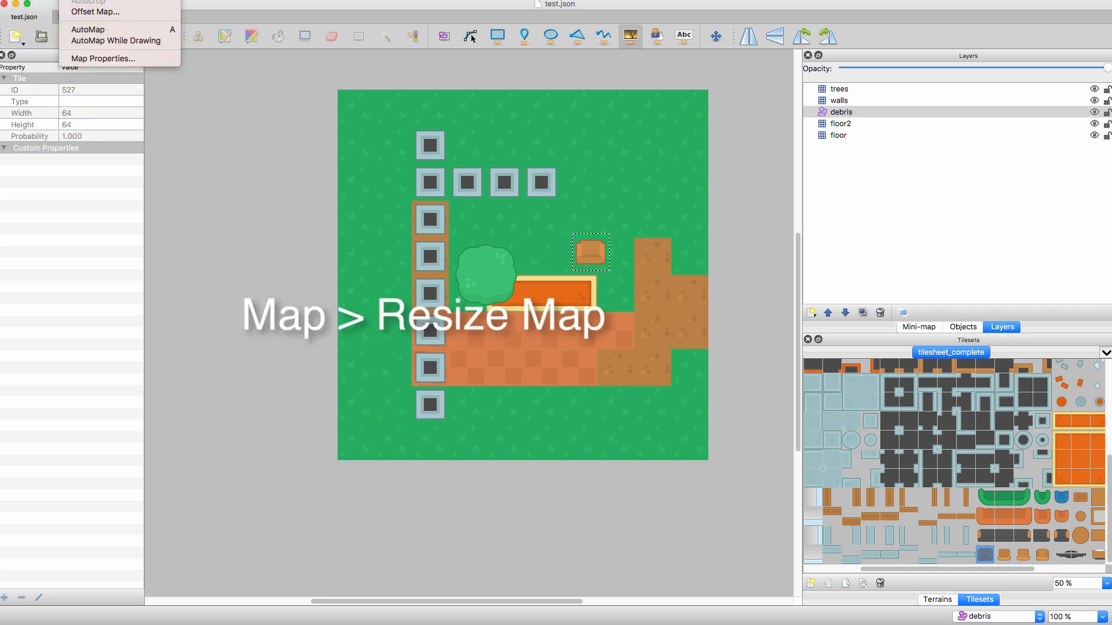
left_click(98, 0)
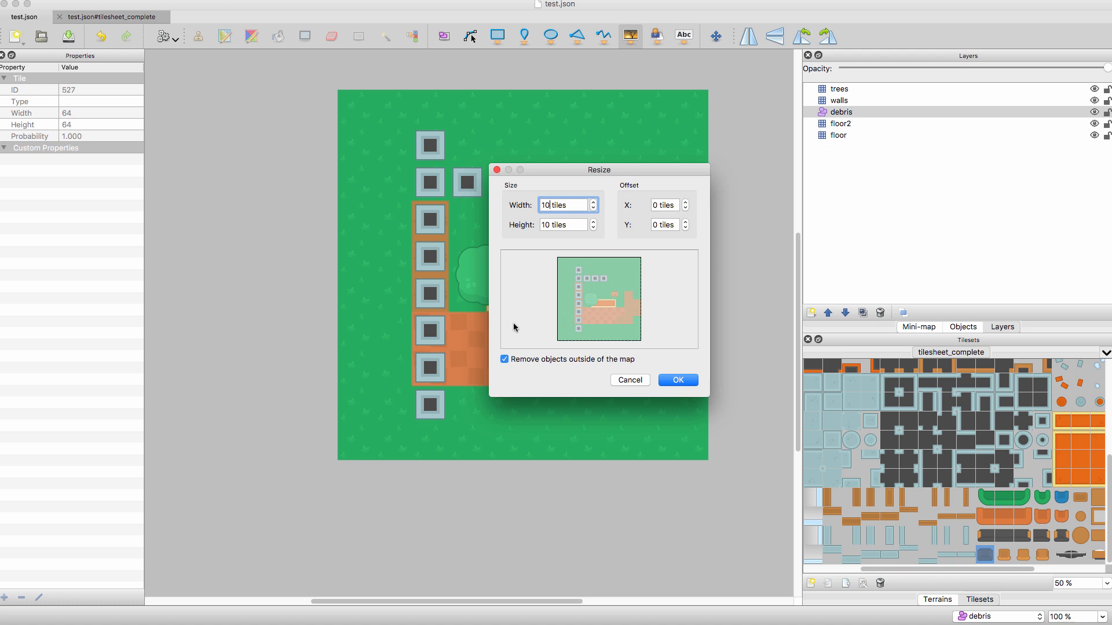
type("30")
key("Tab")
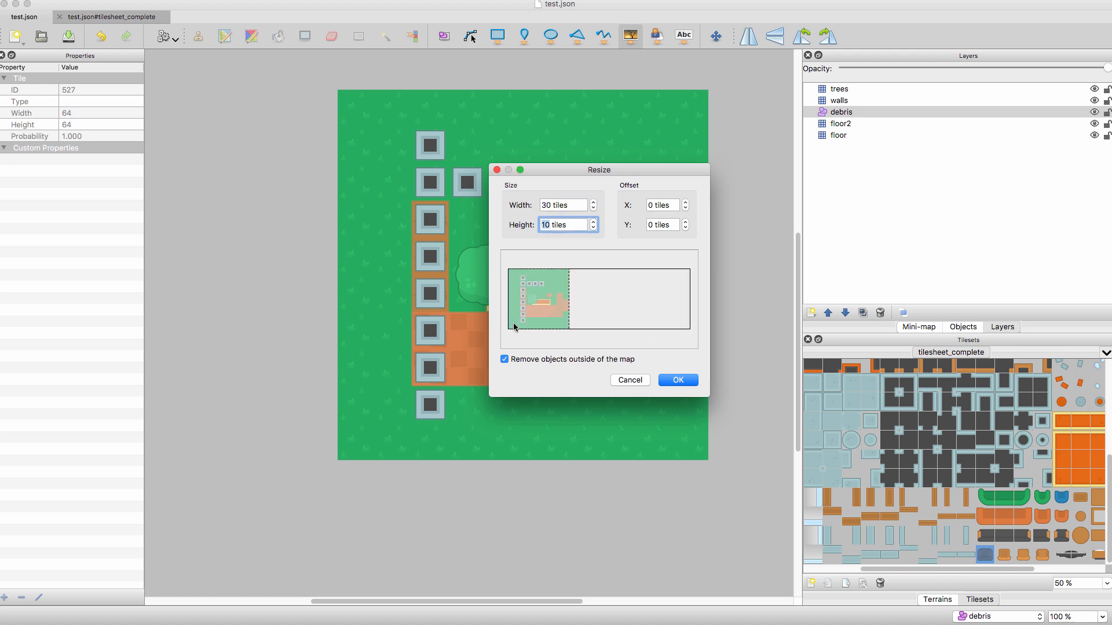
type("30")
key("Tab")
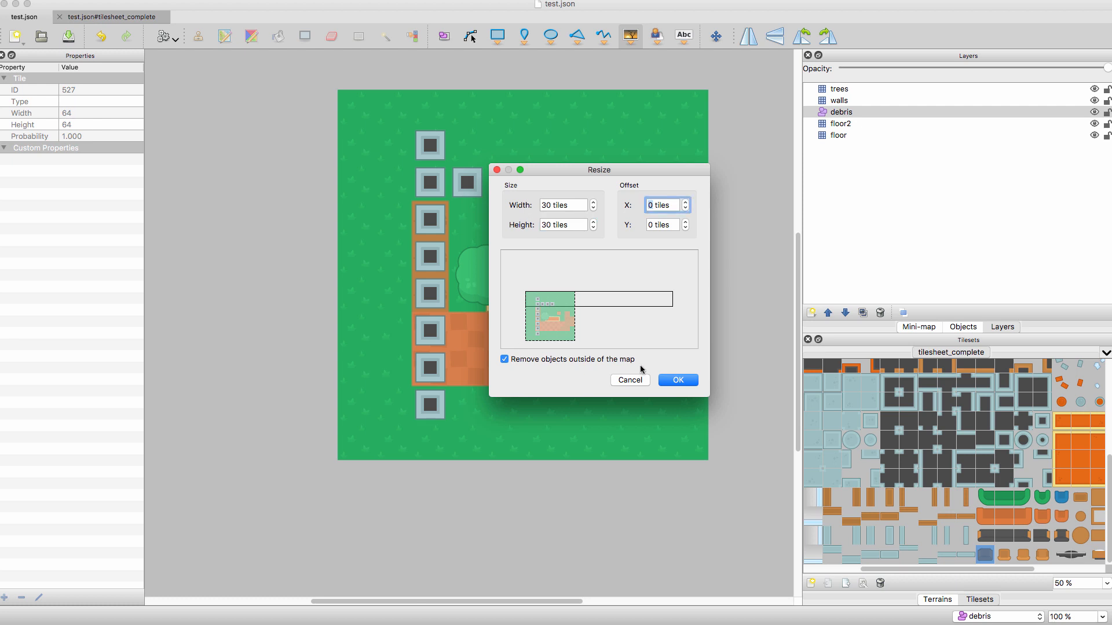
left_click(678, 380)
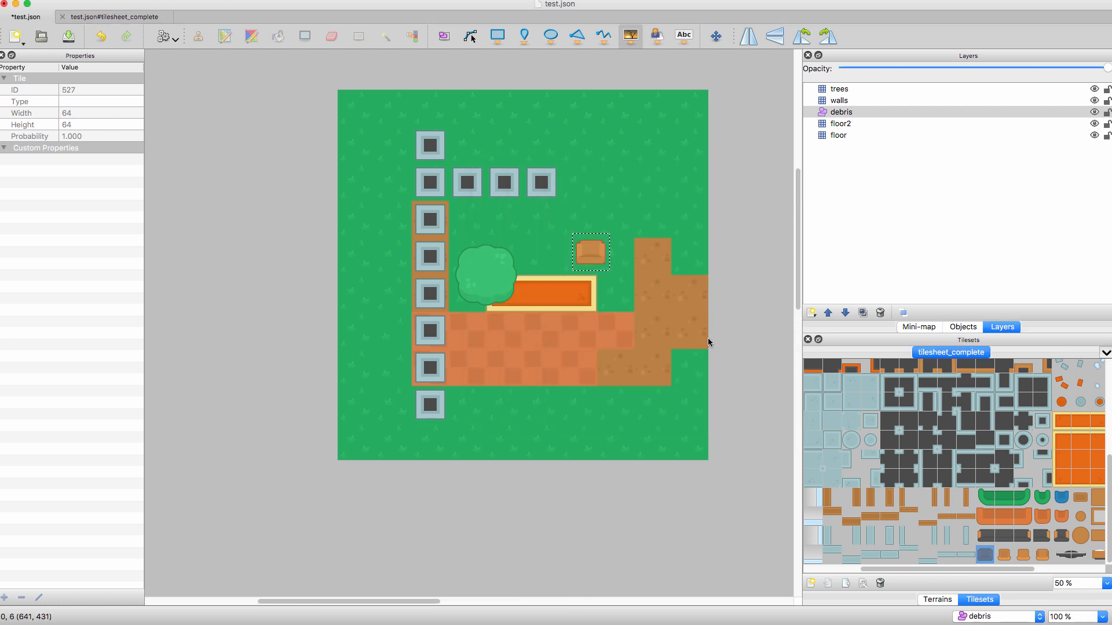
Step: Fill the map's new empty area on the floor layer with the light blue-grey floor tile
scroll(709, 342, "down", 2, "ctrl")
left_click_drag(446, 601, 520, 599)
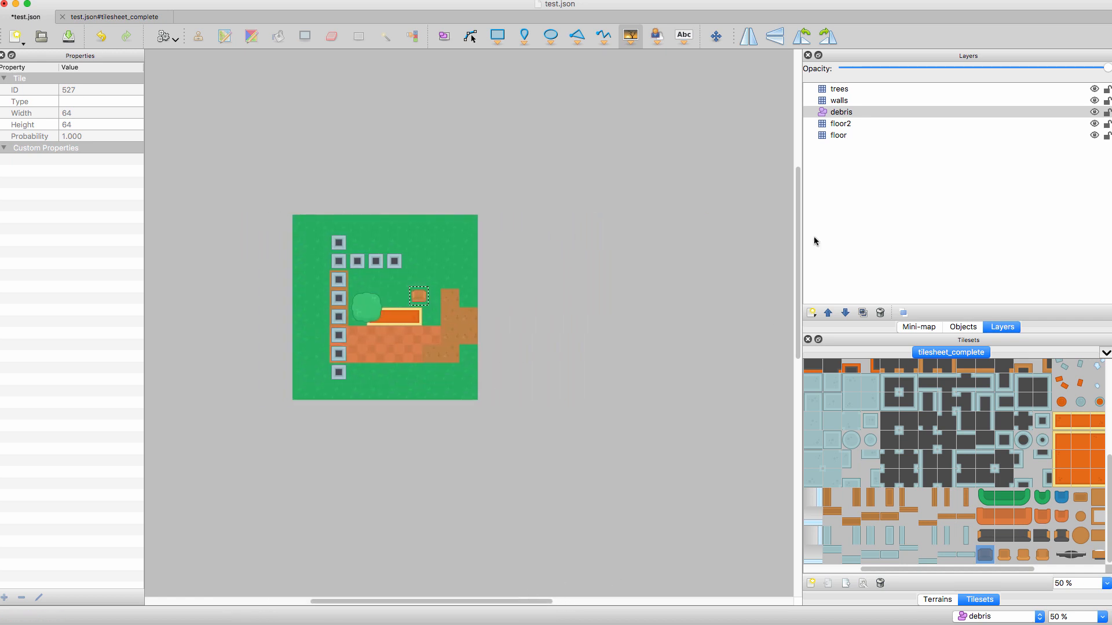
scroll(798, 264, "down", 3)
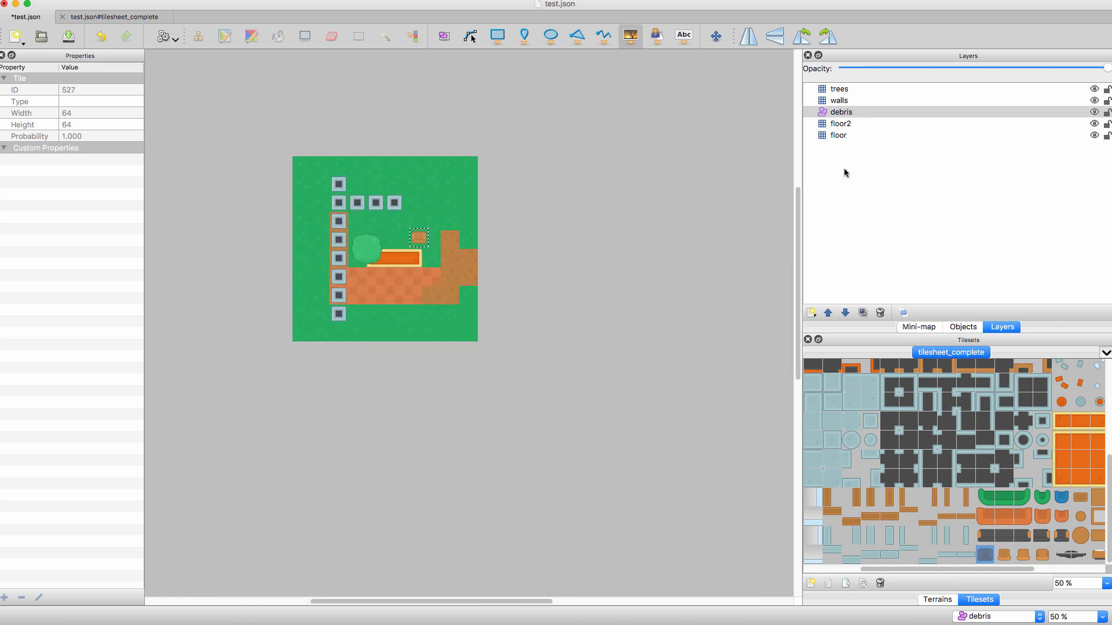
left_click(838, 139)
scroll(932, 464, "up", 5)
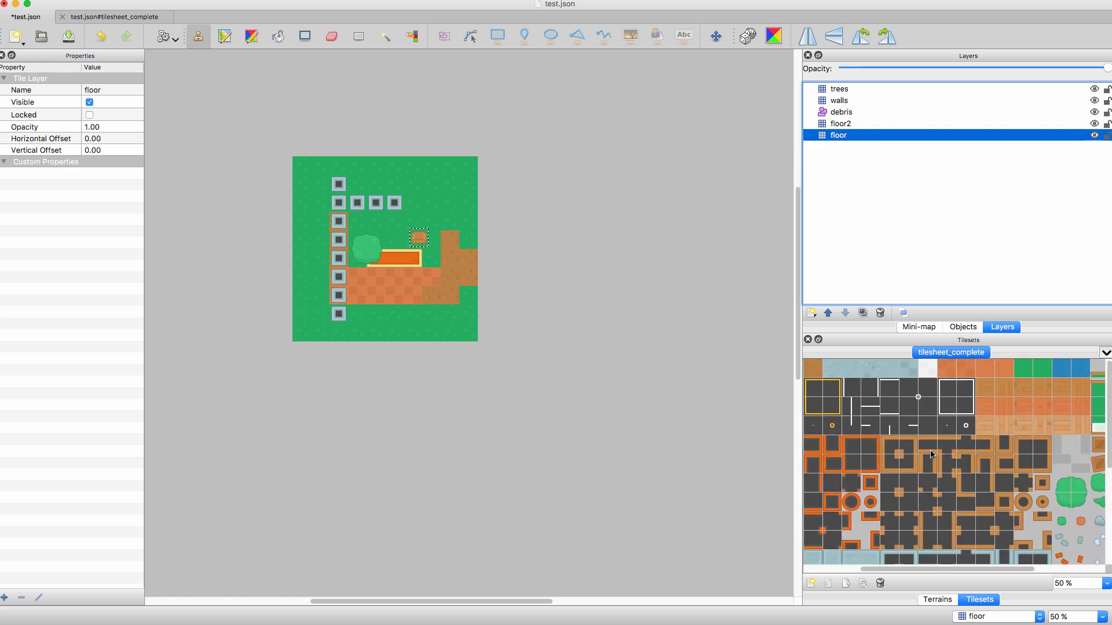
left_click(840, 374)
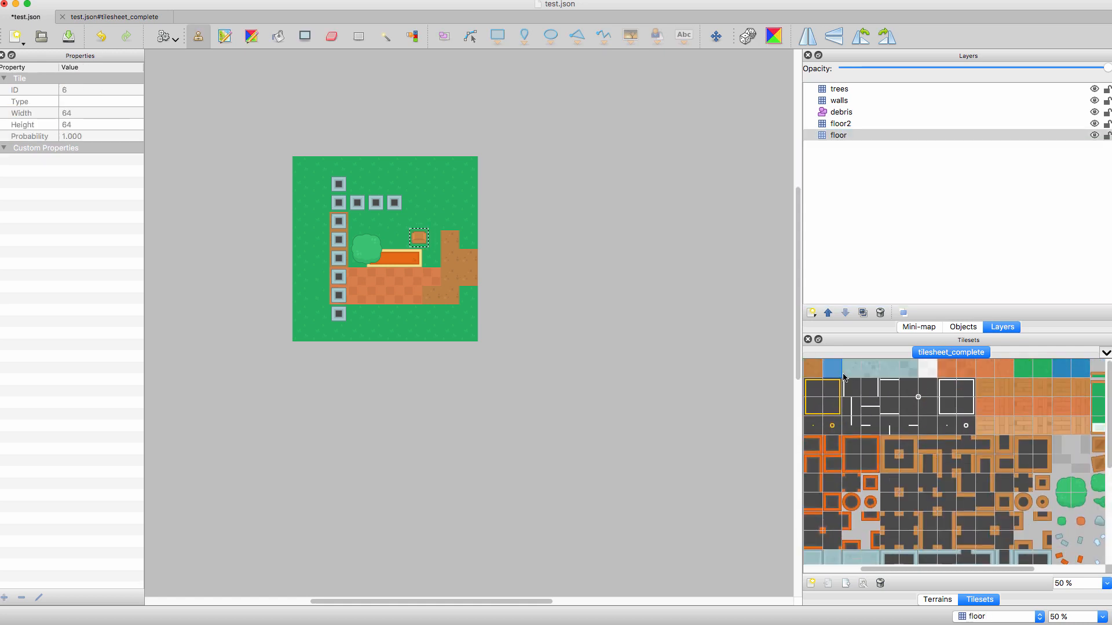
key("f")
left_click(531, 342)
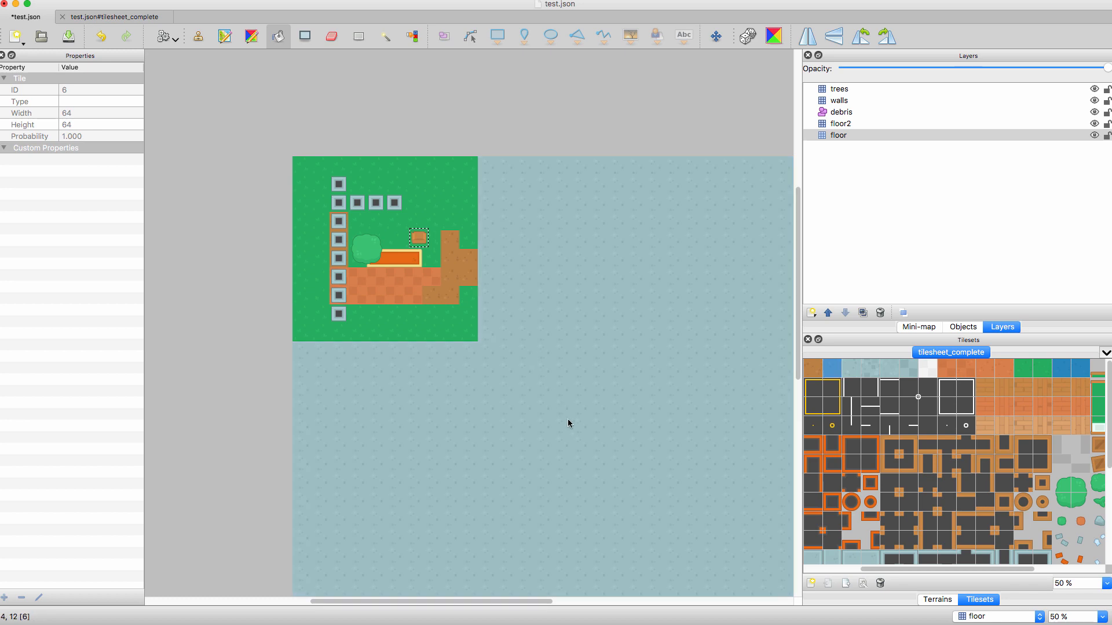
mouse_move(546, 602)
left_mouse_down()
mouse_move(584, 604)
mouse_move(568, 601)
left_mouse_up()
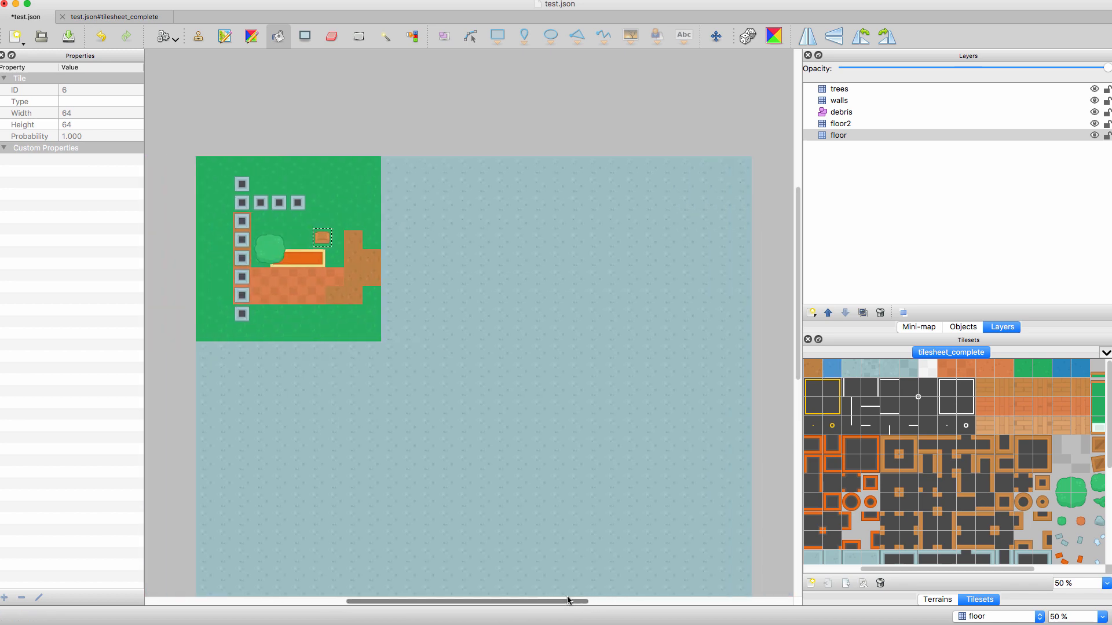
scroll(570, 348, "down", 2)
scroll(558, 297, "down", 3)
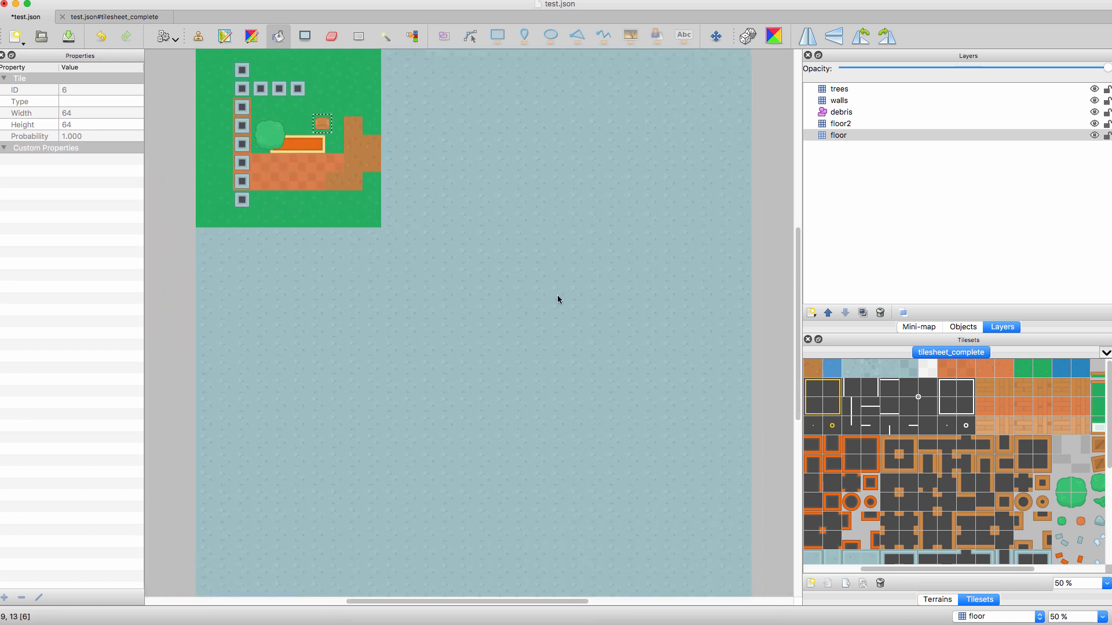
scroll(557, 298, "up", 2)
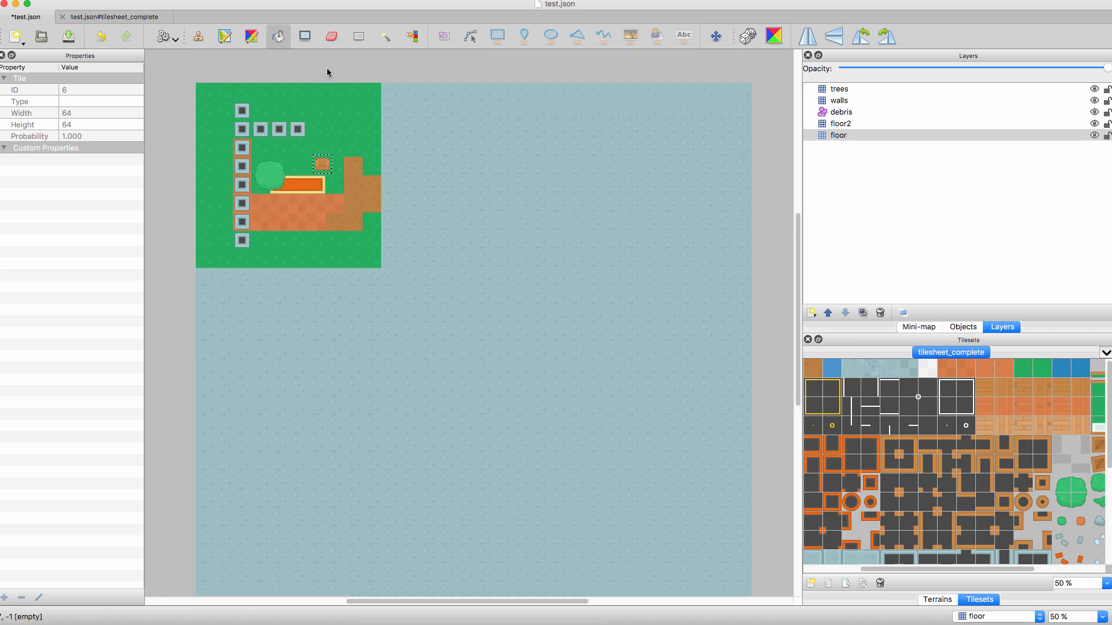
Step: Save the map, switch to the text editor and reload test.json from disk
key("super+s")
key("super+Tab")
key("super+Tab")
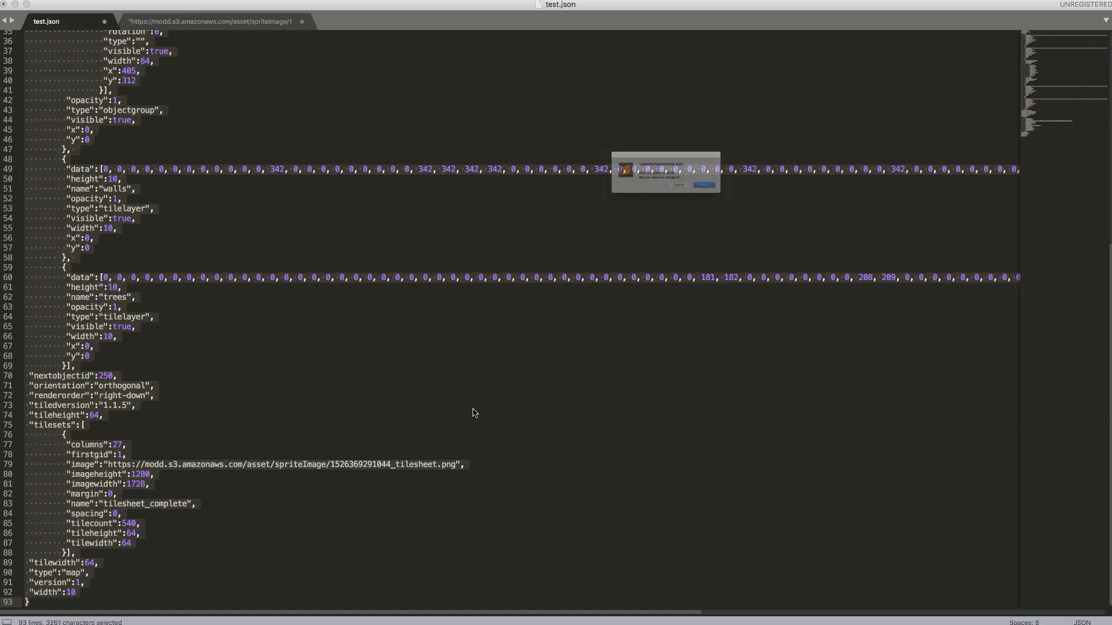
left_click(749, 201)
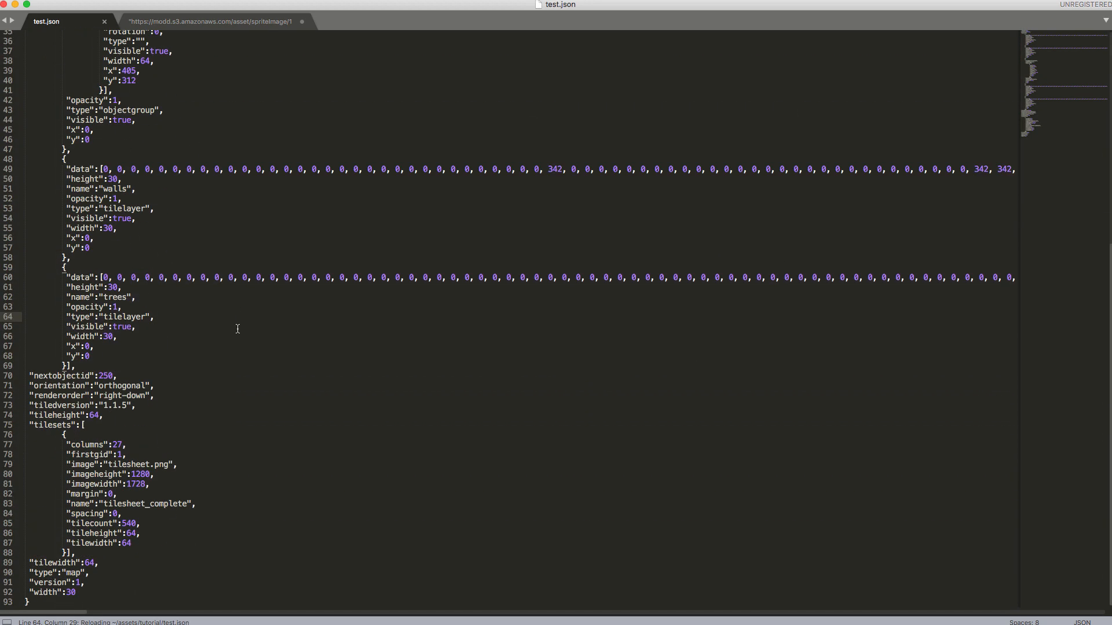
left_click(263, 426)
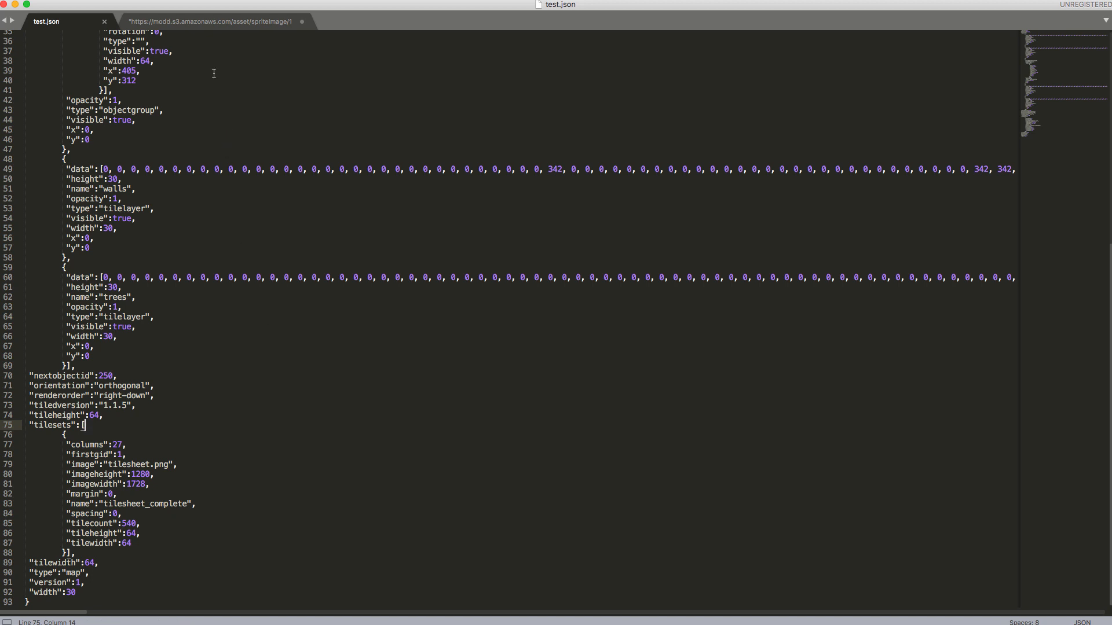
left_click(188, 23)
left_click(411, 45)
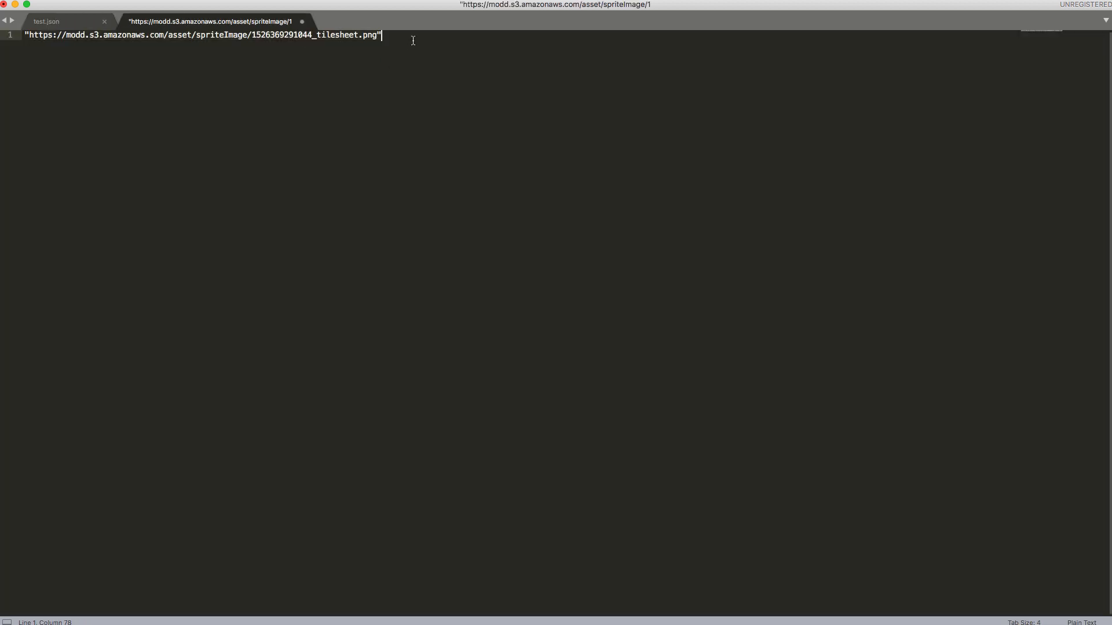
key("super+a")
key("super+c")
left_click(73, 18)
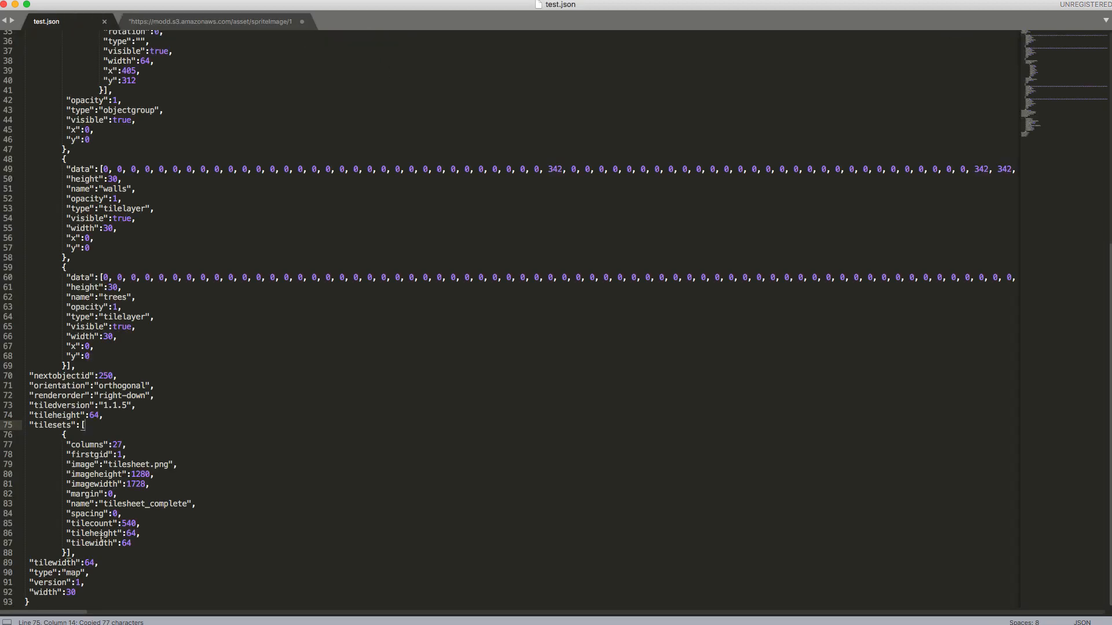
left_click(111, 466)
key("super+shift+Right")
key("super+v")
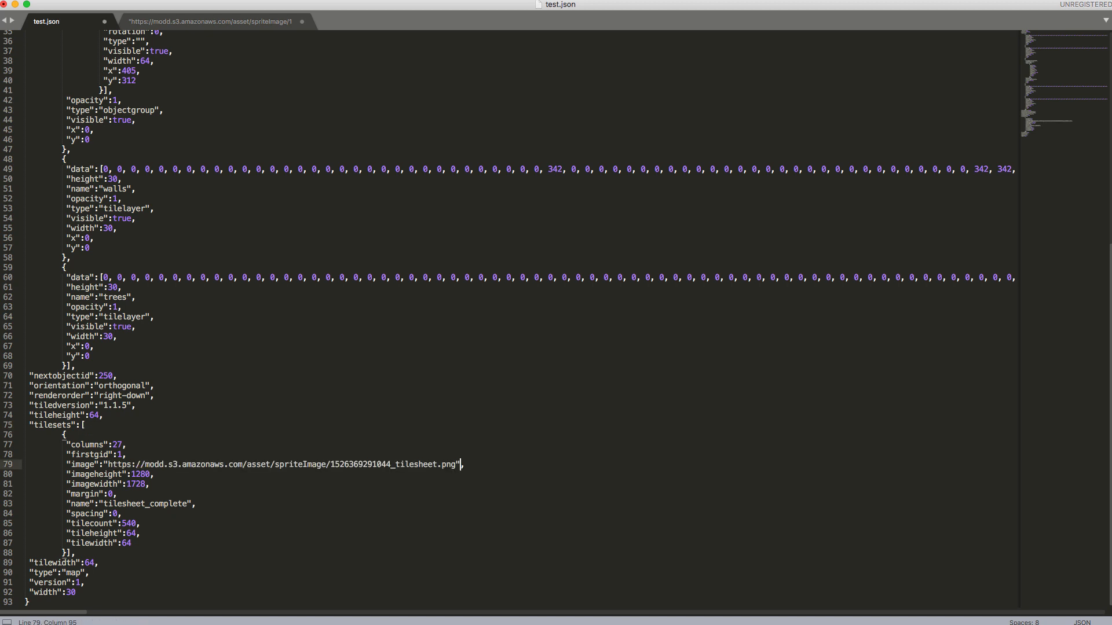
Step: Copy all of test.json and open the Tiled JSON upload in the map settings of the game's modd.io editor
key("super+a")
key("super+c")
key("super+Tab")
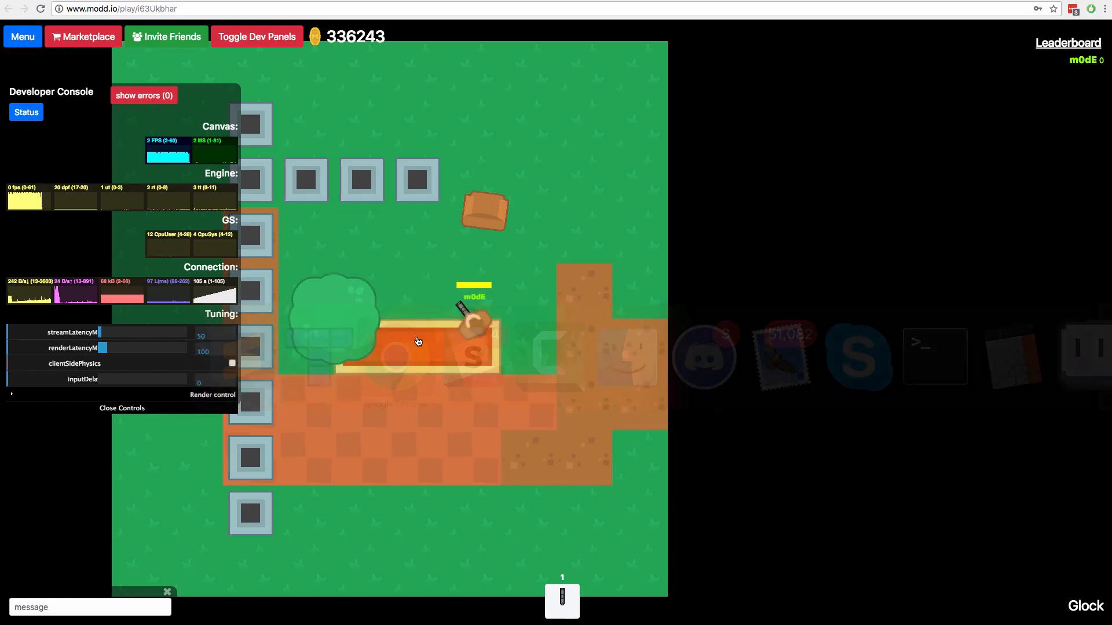
key("super+w")
left_click(156, 148)
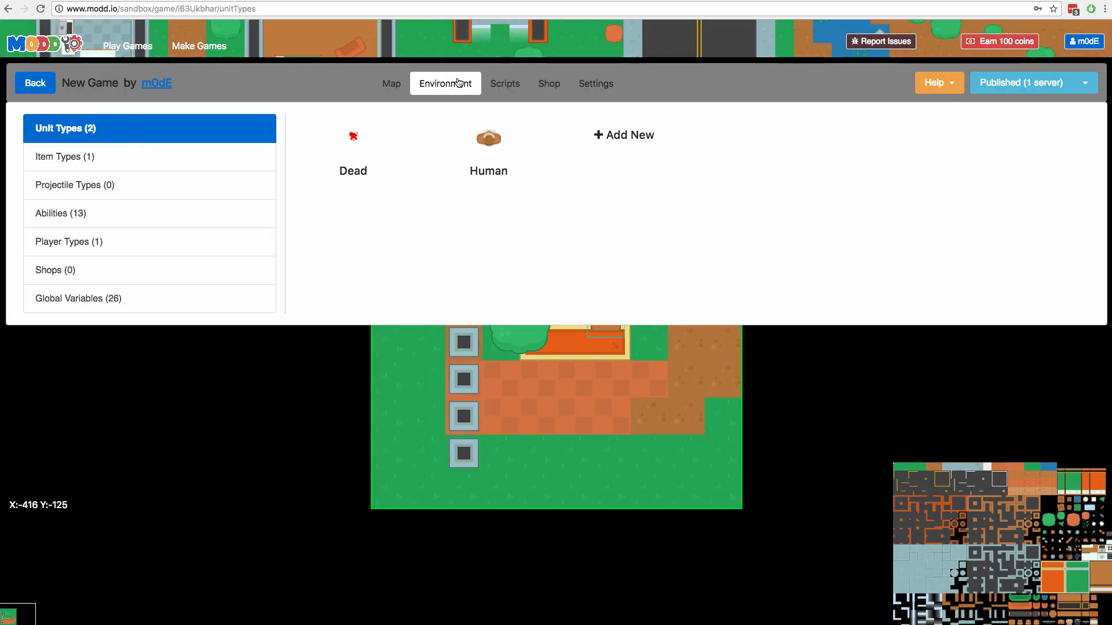
left_click(396, 90)
left_click(96, 119)
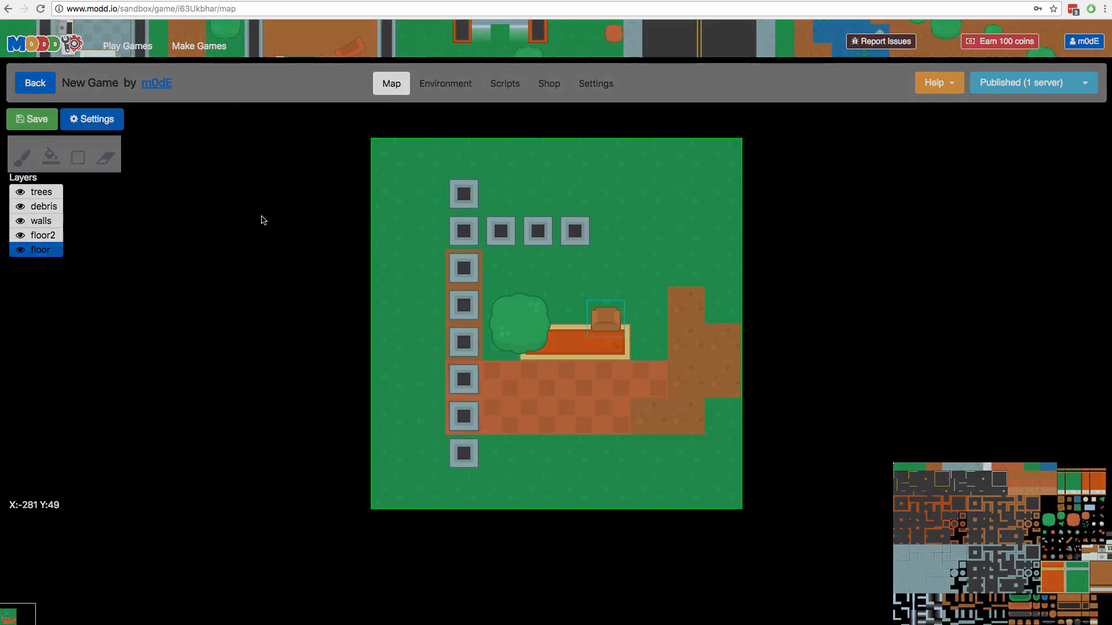
left_click(499, 98)
Step: Replace the existing Tiled JSON with the copied map data and save the map
key("ctrl+a")
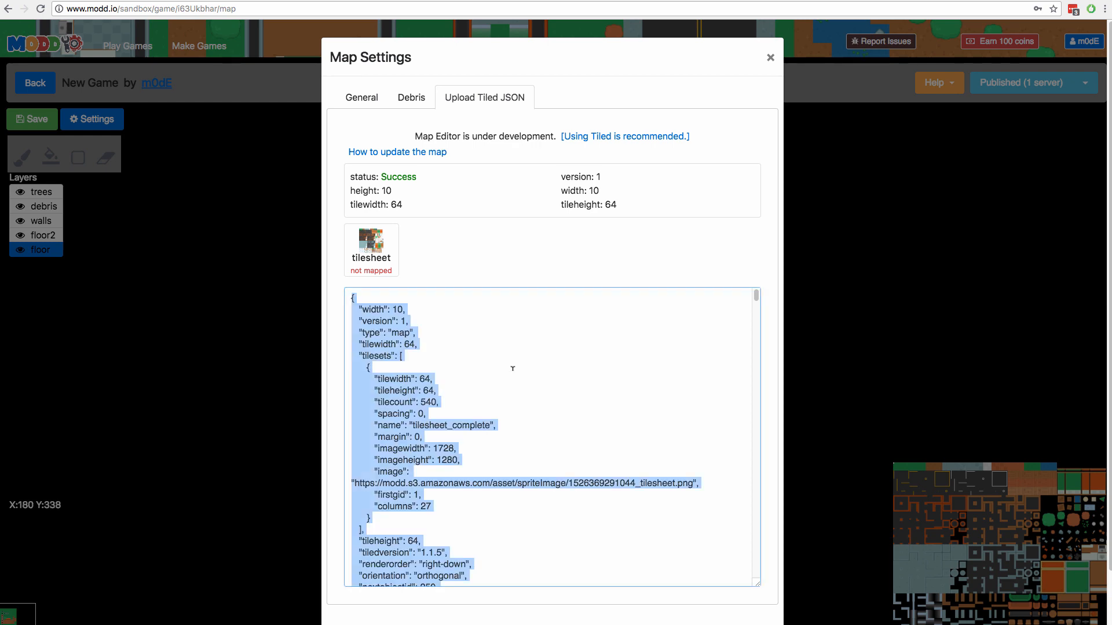
key("ctrl+v")
scroll(637, 550, "down", 2)
left_click(748, 590)
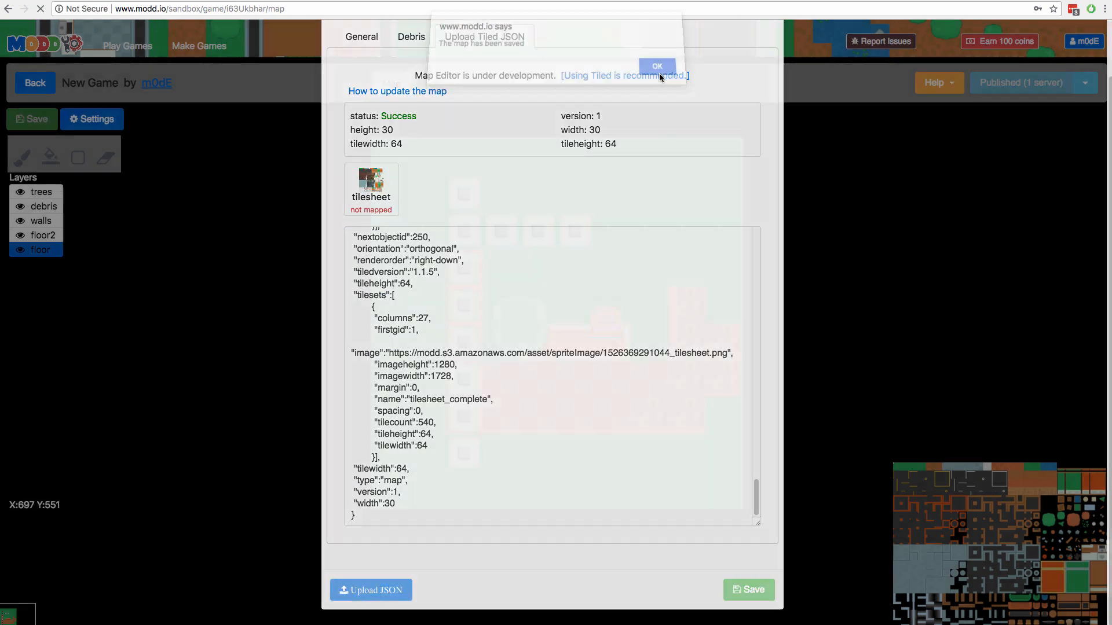
left_click(658, 72)
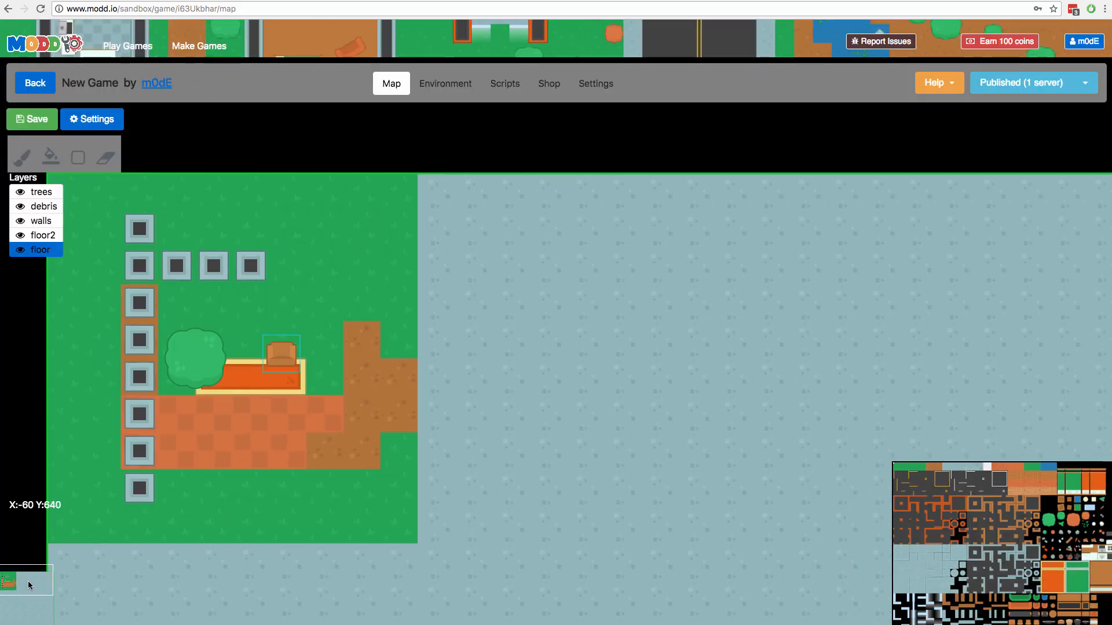
mouse_move(29, 585)
left_mouse_down()
mouse_move(52, 580)
mouse_move(24, 608)
mouse_move(38, 587)
mouse_move(29, 582)
left_mouse_up()
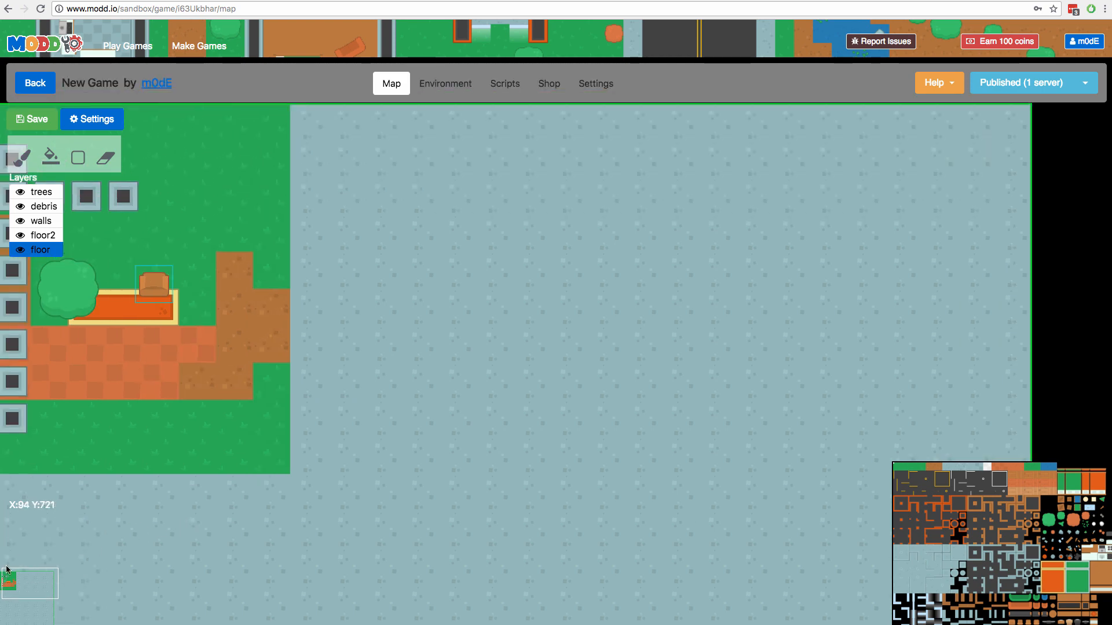
mouse_move(27, 582)
left_mouse_down()
mouse_move(8, 585)
mouse_move(23, 591)
left_mouse_up()
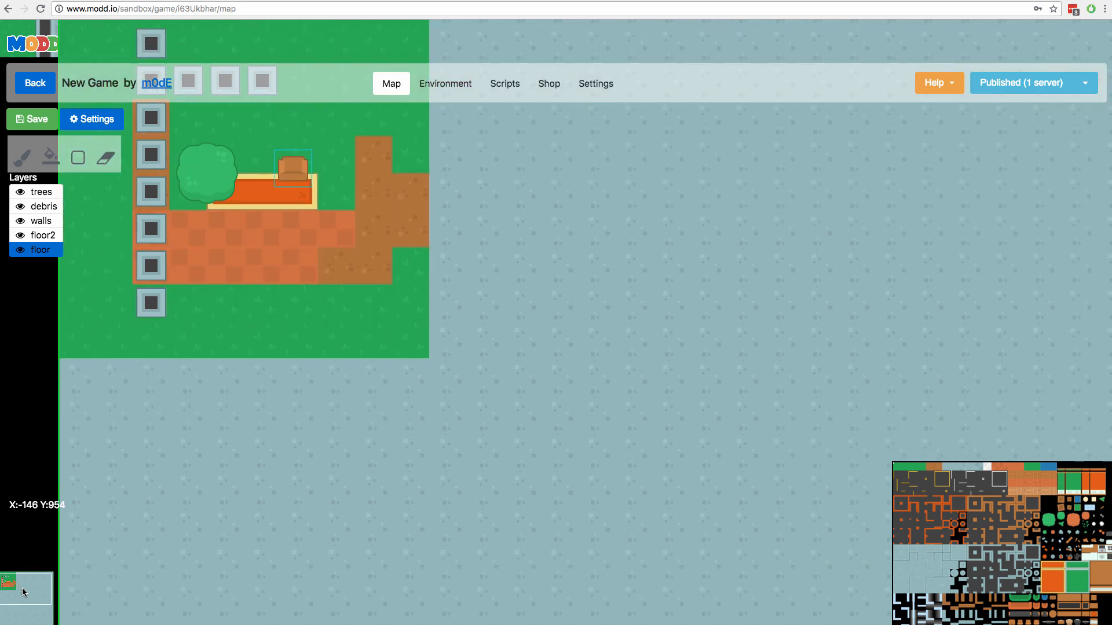